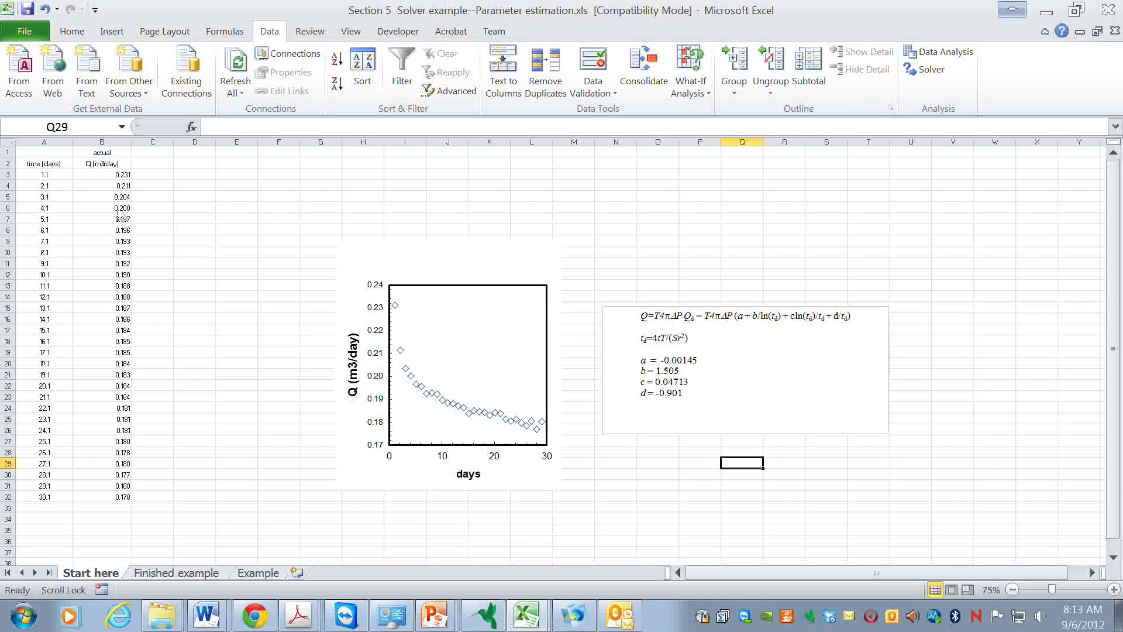
- Review the measured Q data and the equations for discharge and dimensionless time in the text box
click(119, 344)
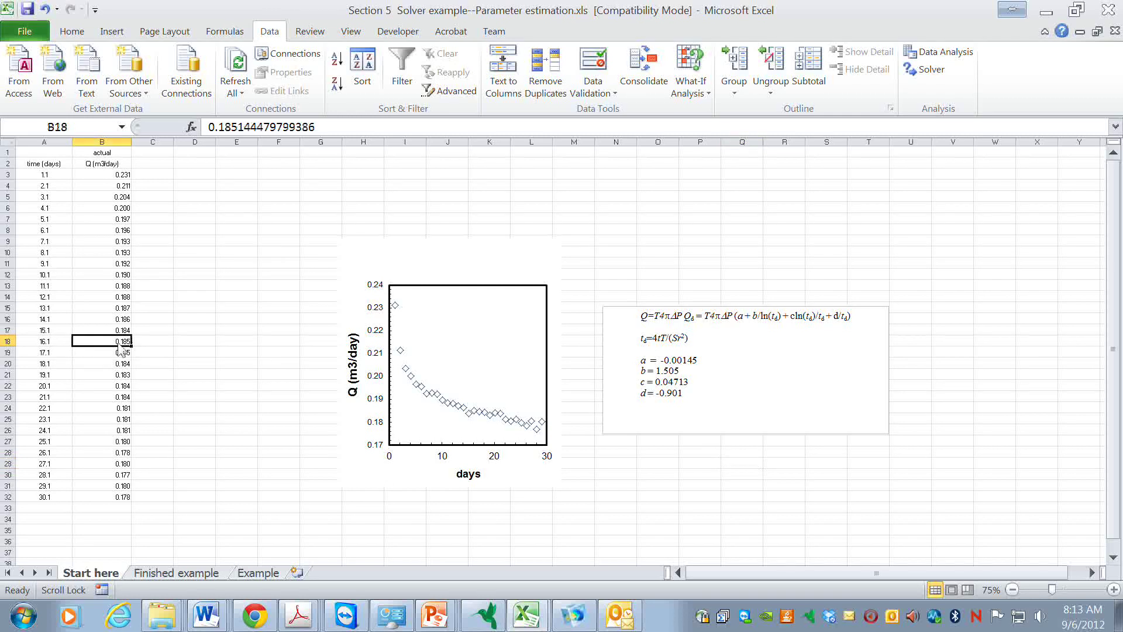
click(170, 241)
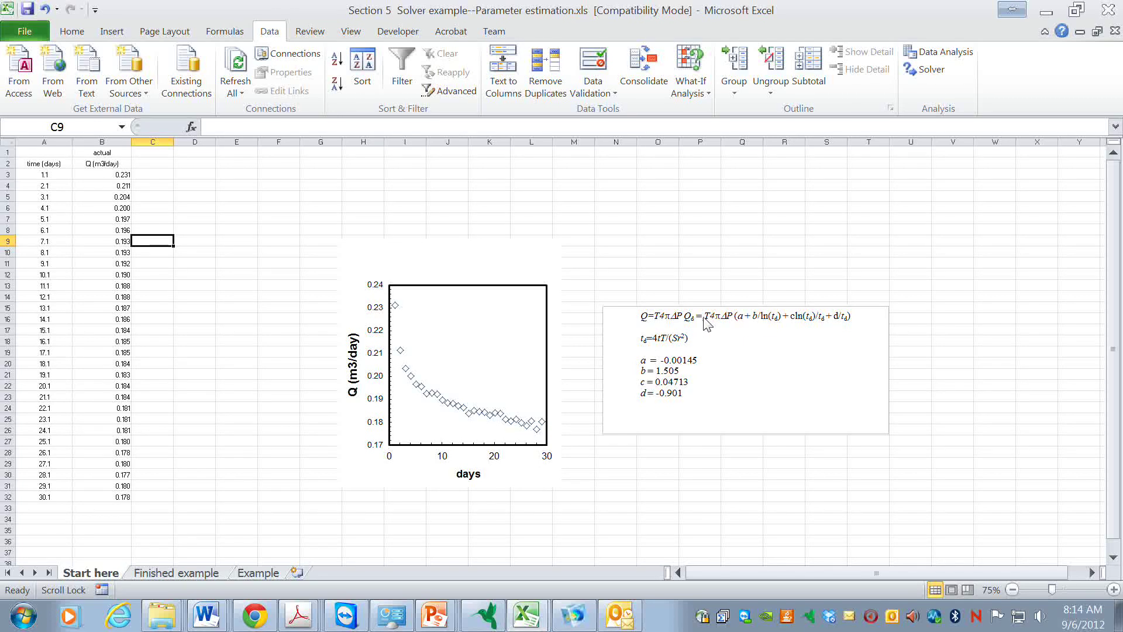
drag(705, 320, 849, 317)
click(816, 332)
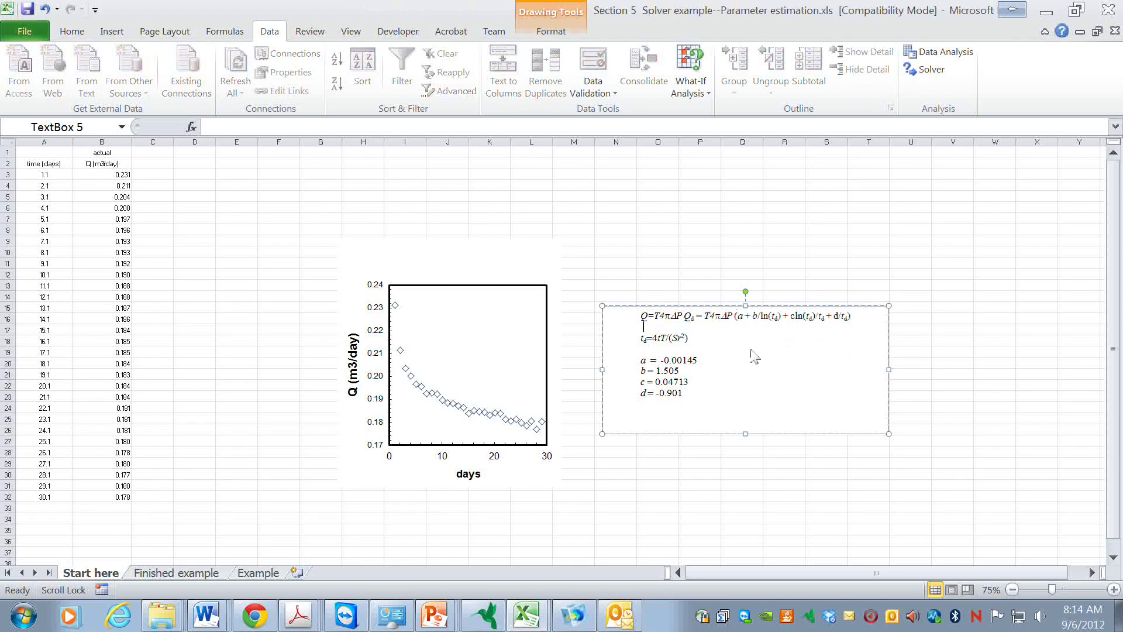
double_click(726, 316)
click(773, 320)
drag(688, 340, 642, 342)
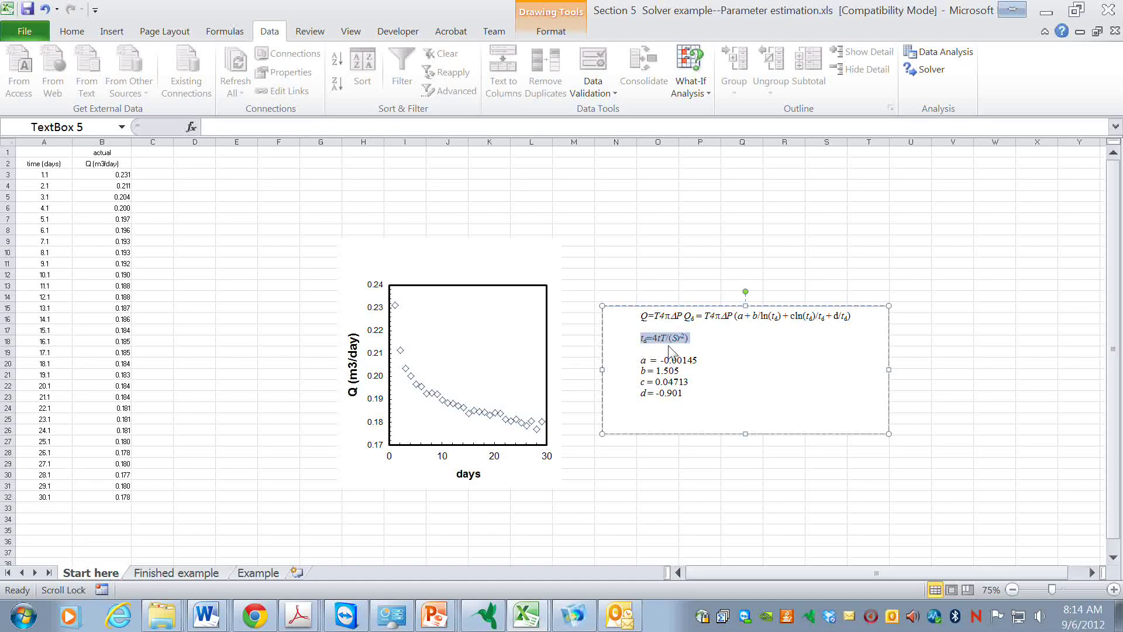
click(671, 351)
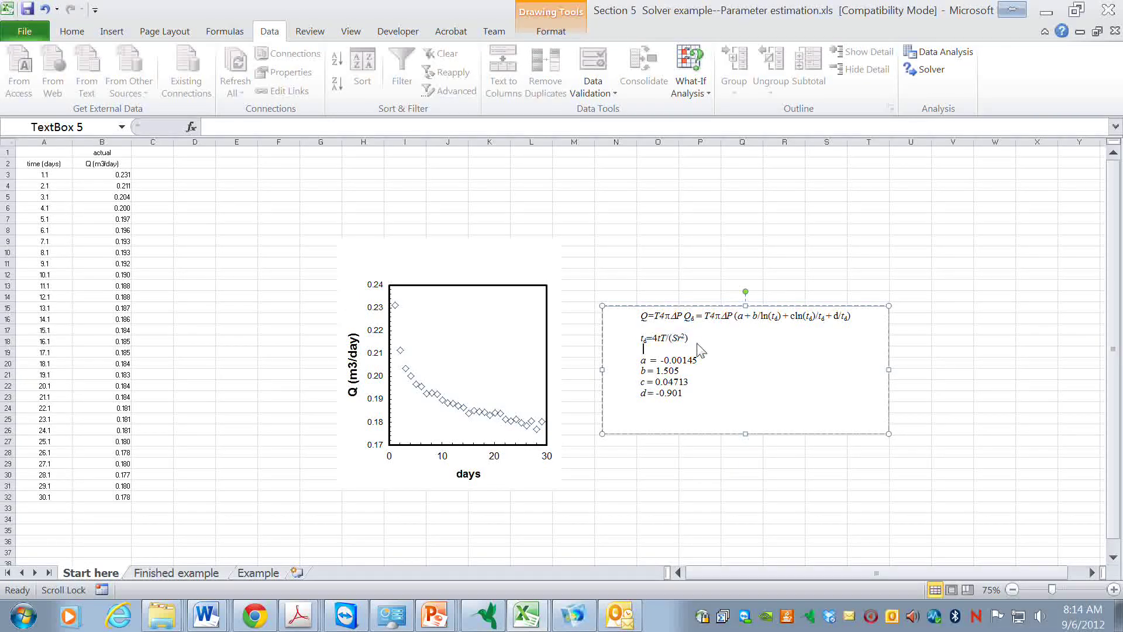
click(659, 340)
click(666, 340)
click(690, 395)
click(686, 335)
- Open the Finished example sheet and examine its time and Q data in columns A and B
click(191, 576)
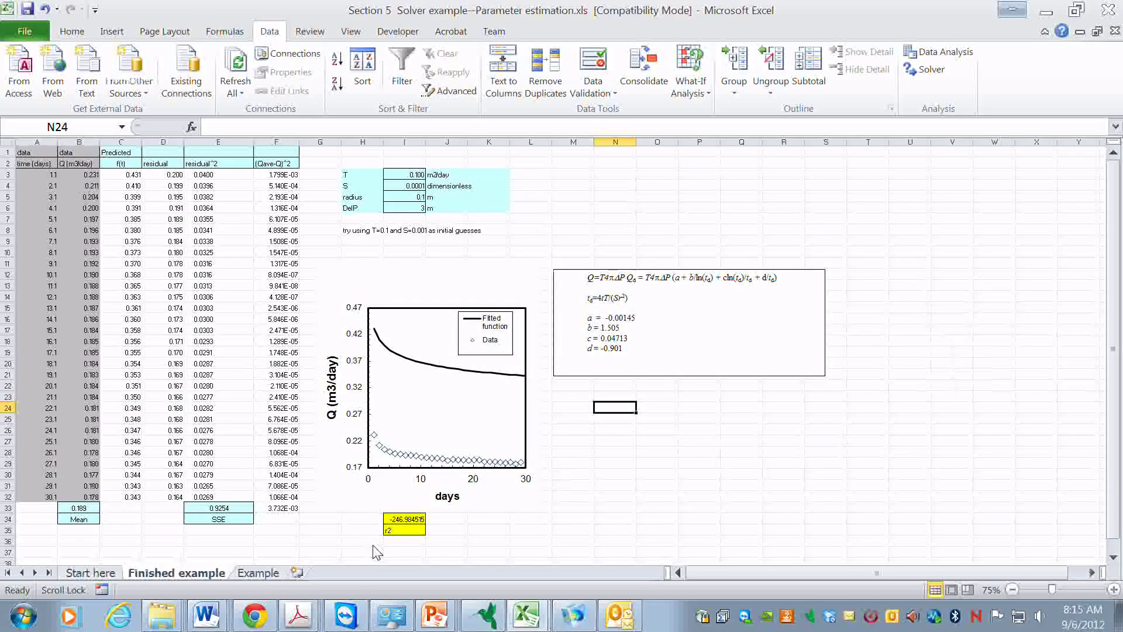
click(79, 499)
drag(78, 501, 52, 159)
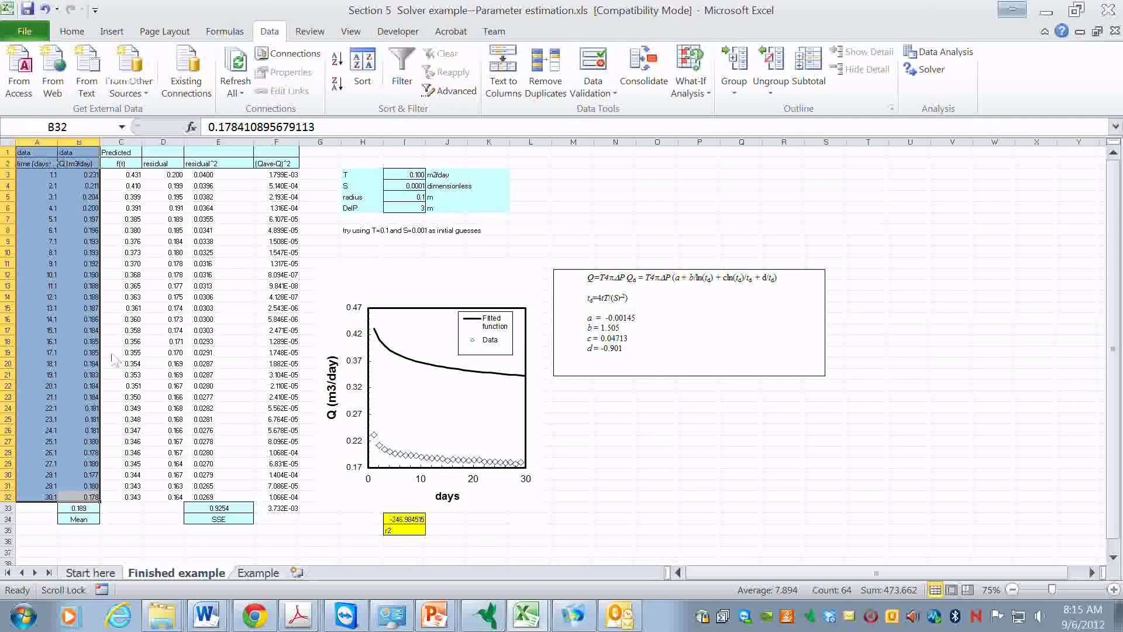
click(89, 542)
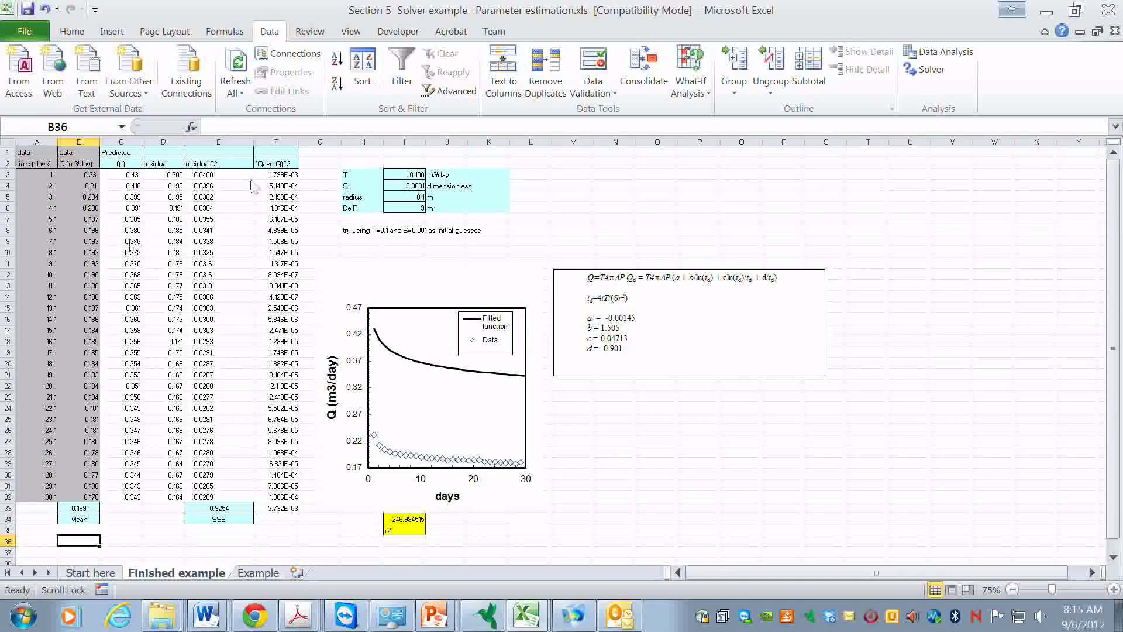
- Open the workbook's Visual Basic code and examine the discharge function, including its pi, t, treal and discharge expressions
click(405, 33)
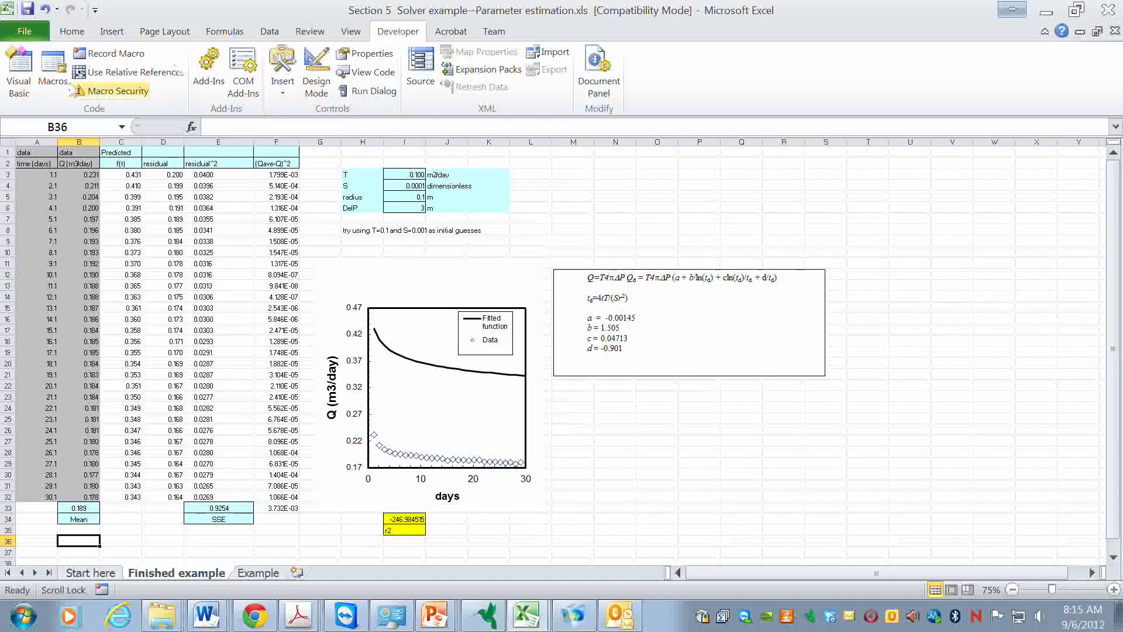
click(19, 70)
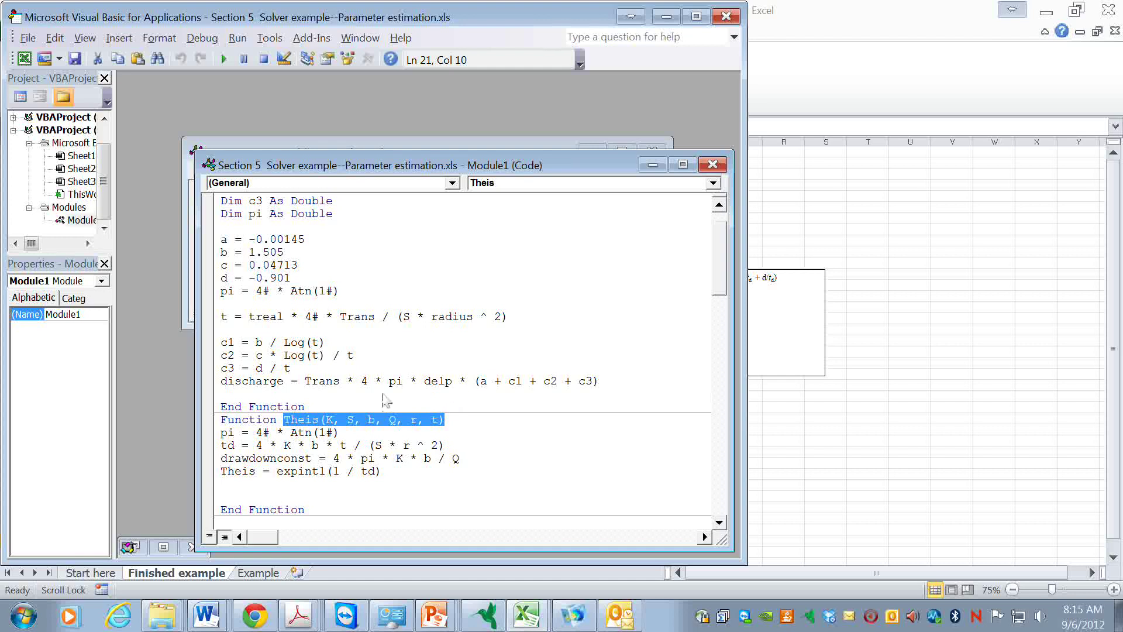
scroll(386, 400, up, 1)
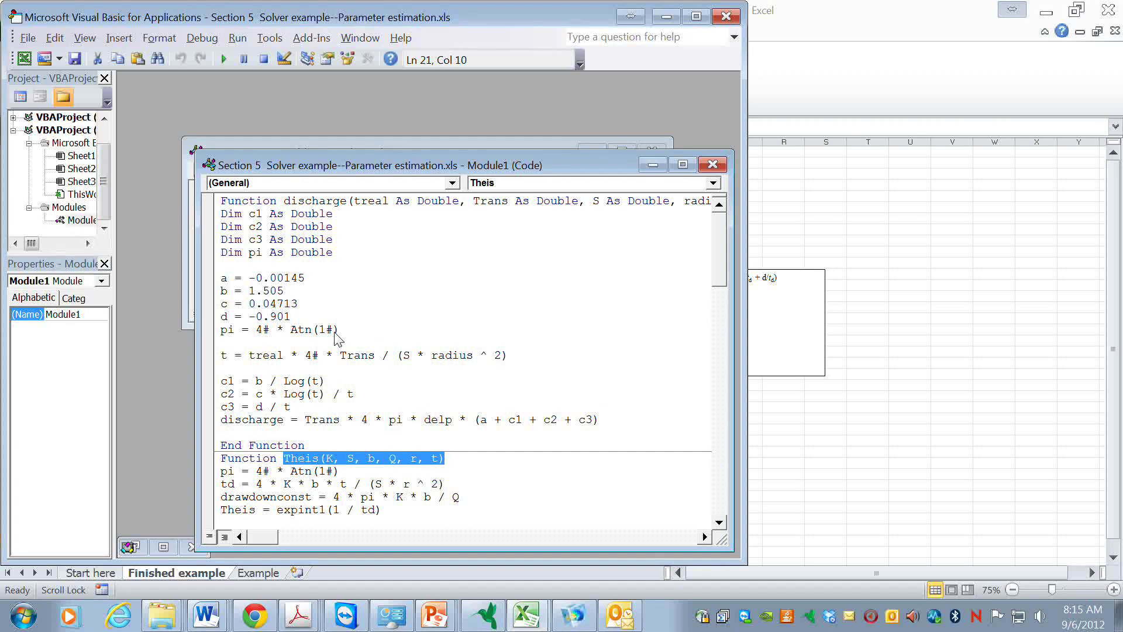
drag(339, 329, 222, 331)
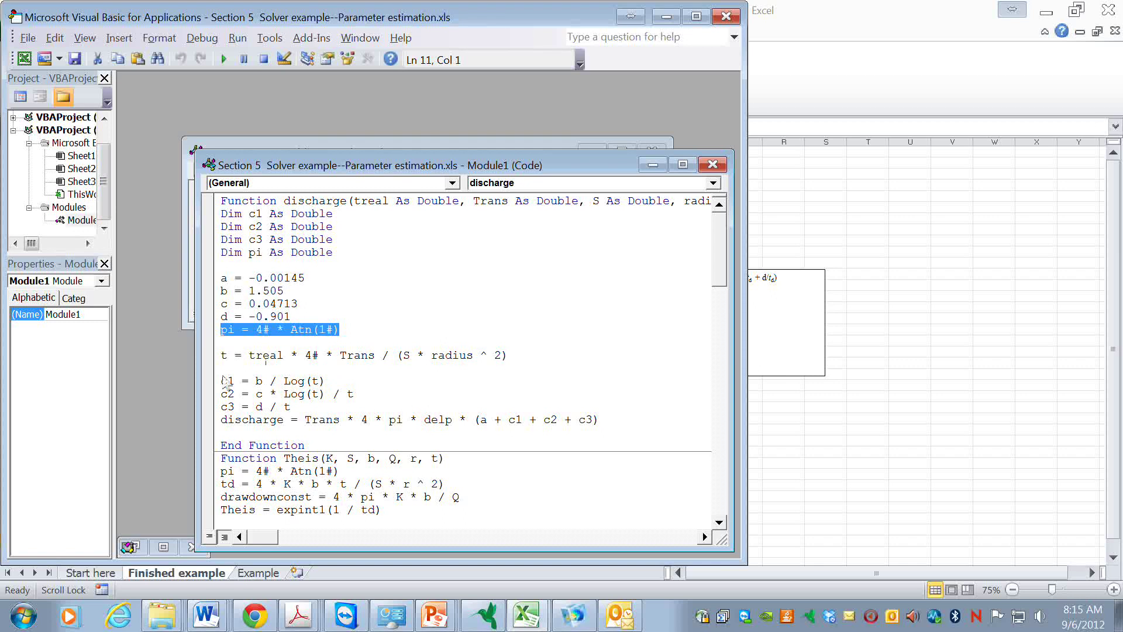
drag(221, 356, 234, 361)
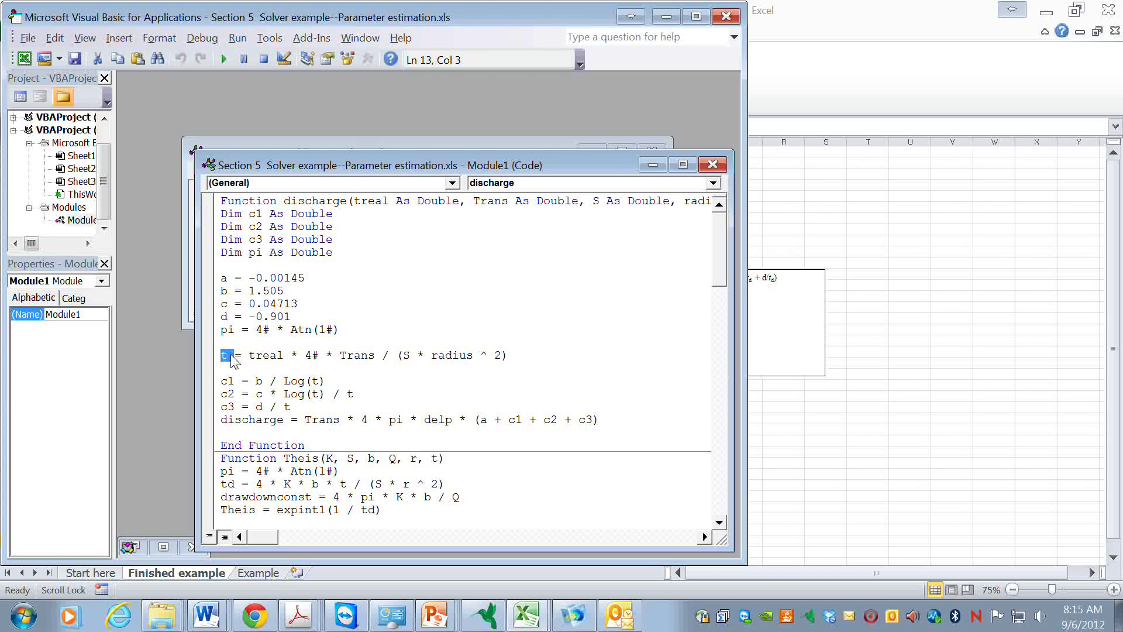
click(264, 358)
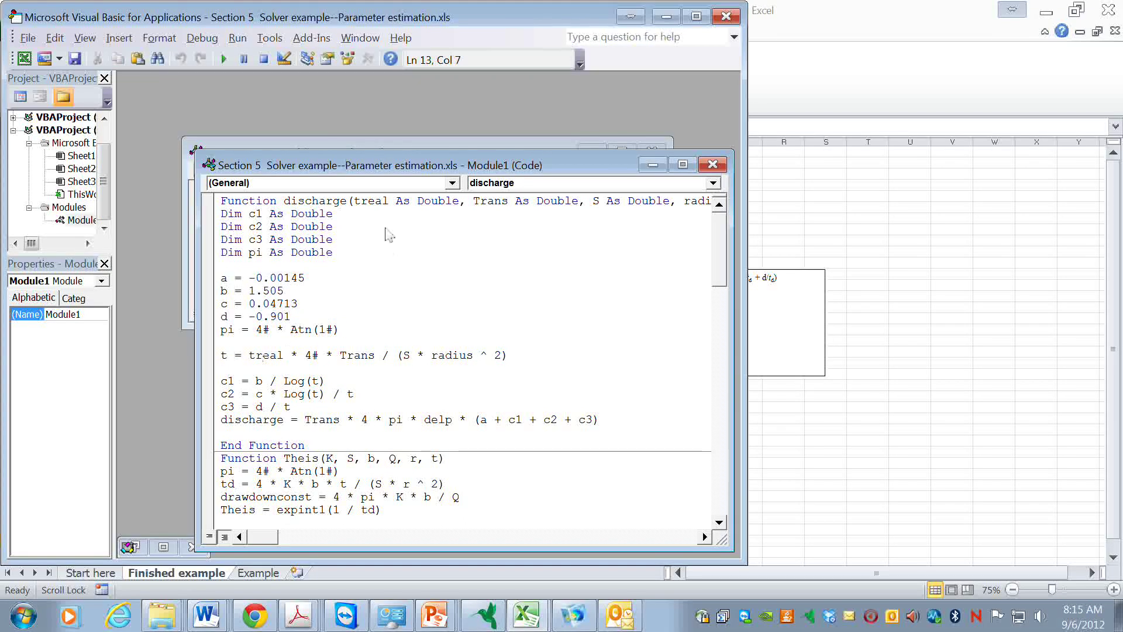
drag(356, 202, 391, 207)
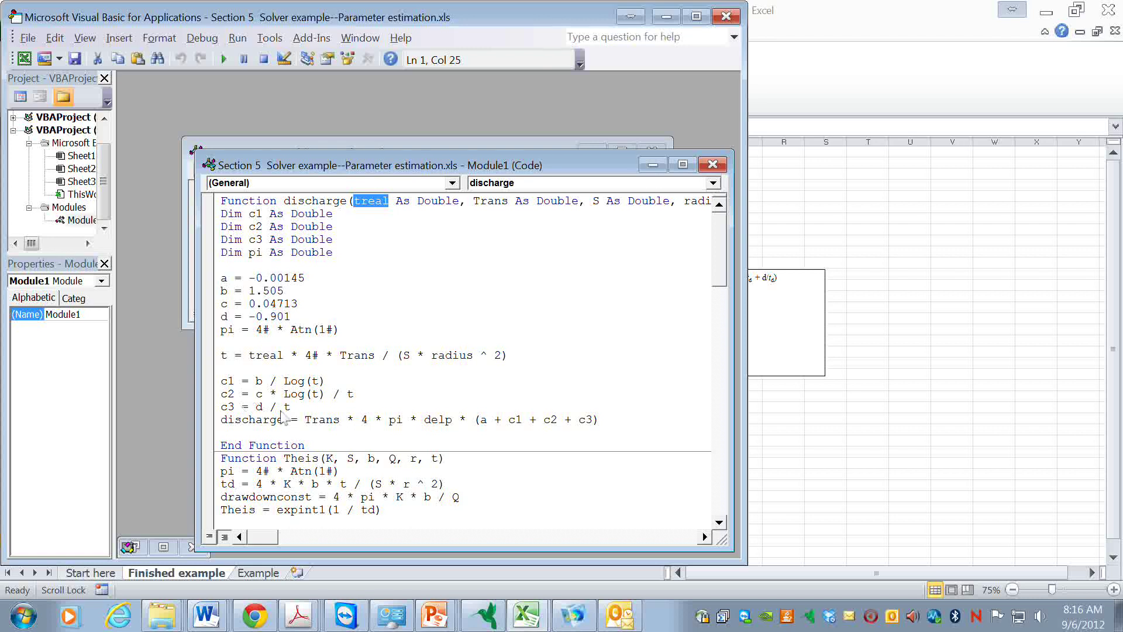
drag(305, 420, 605, 419)
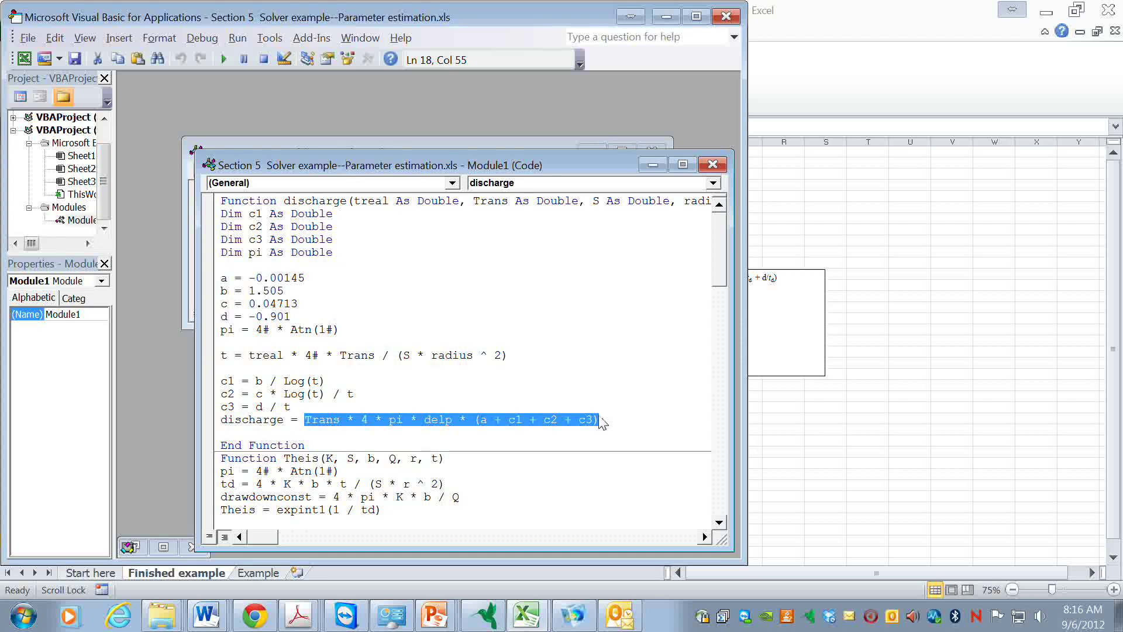
click(223, 421)
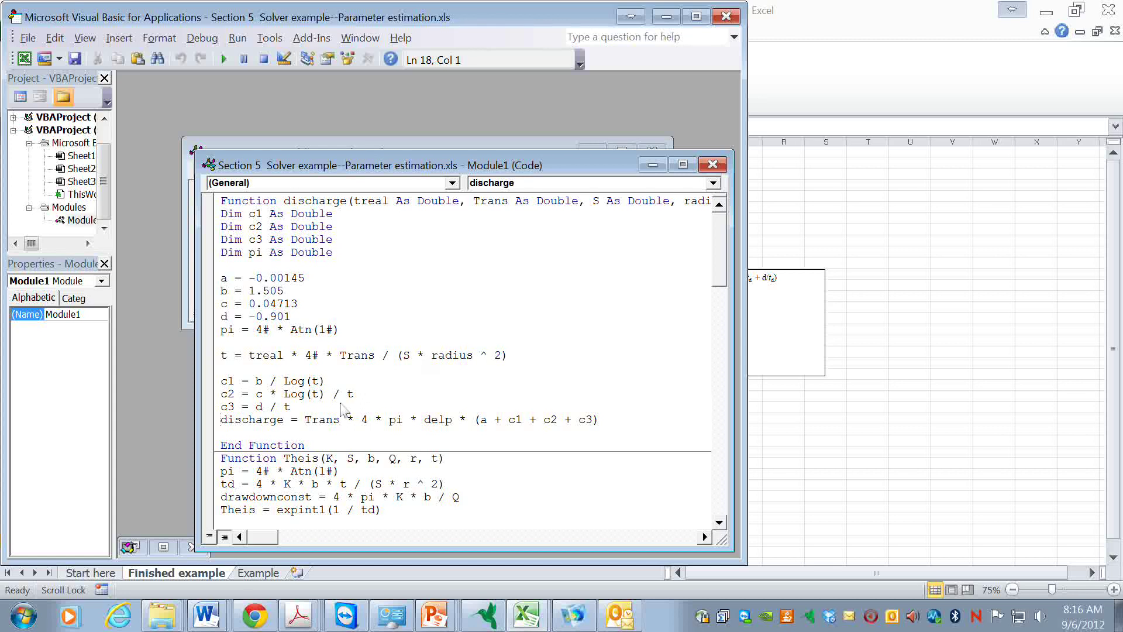
- Compare the c1, c2 and c3 terms in the discharge function's code with the equation in the worksheet text box
click(790, 299)
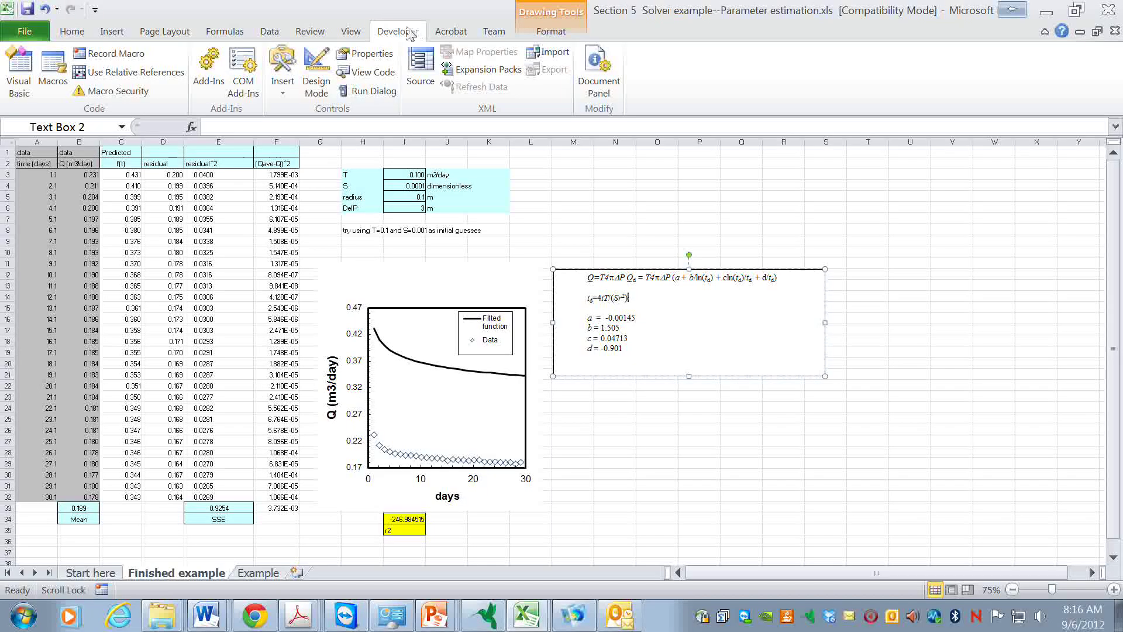
click(19, 73)
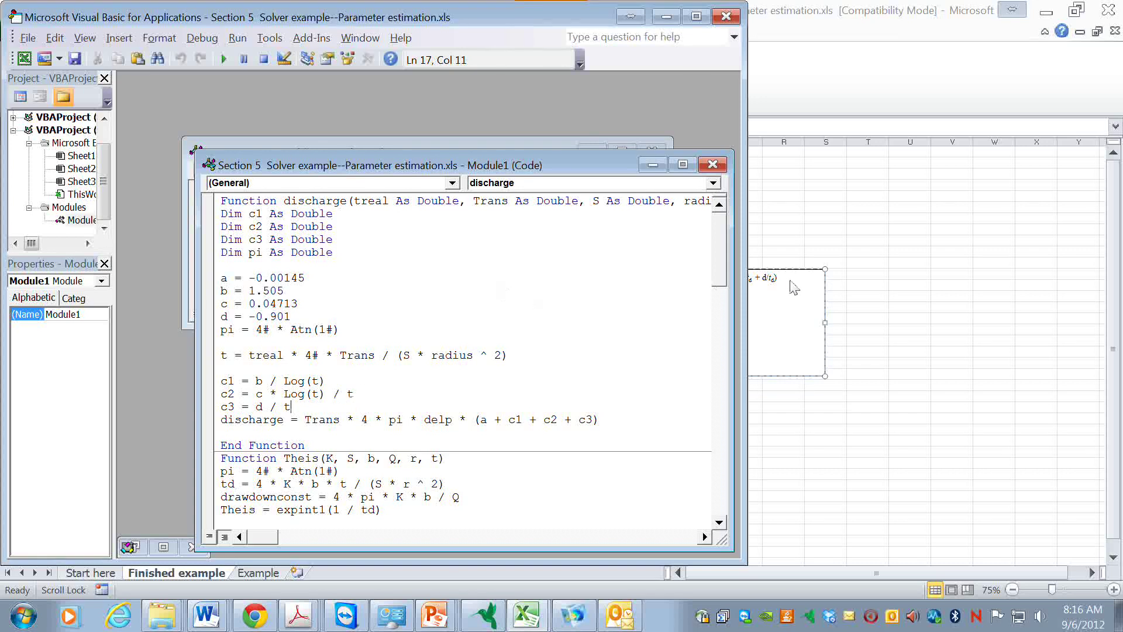
drag(748, 148, 565, 184)
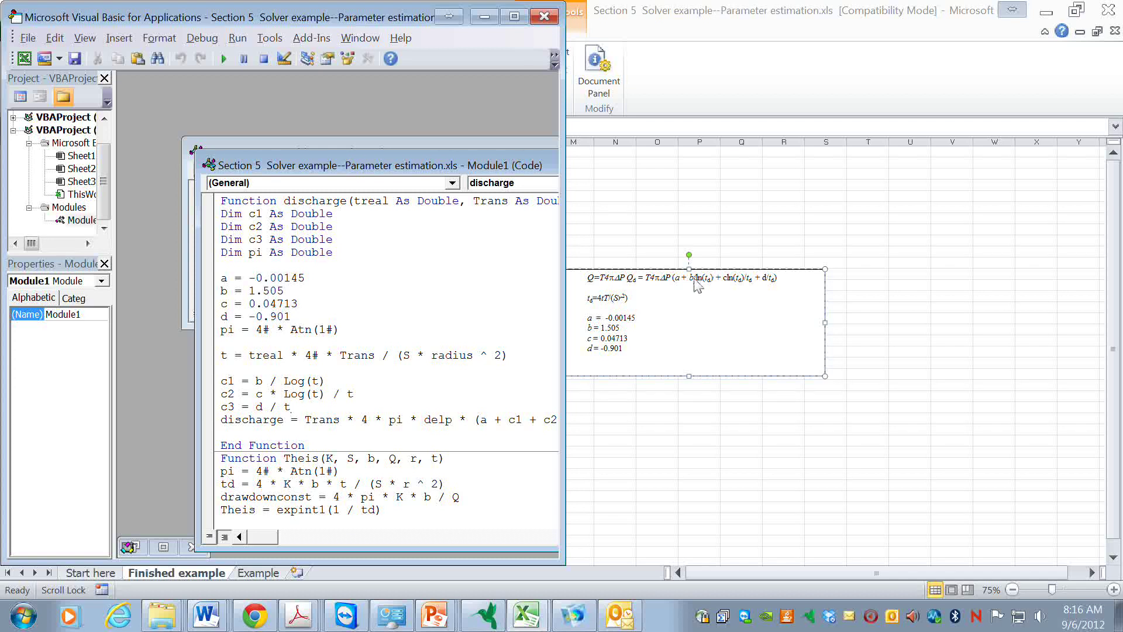
click(316, 405)
drag(747, 278, 726, 278)
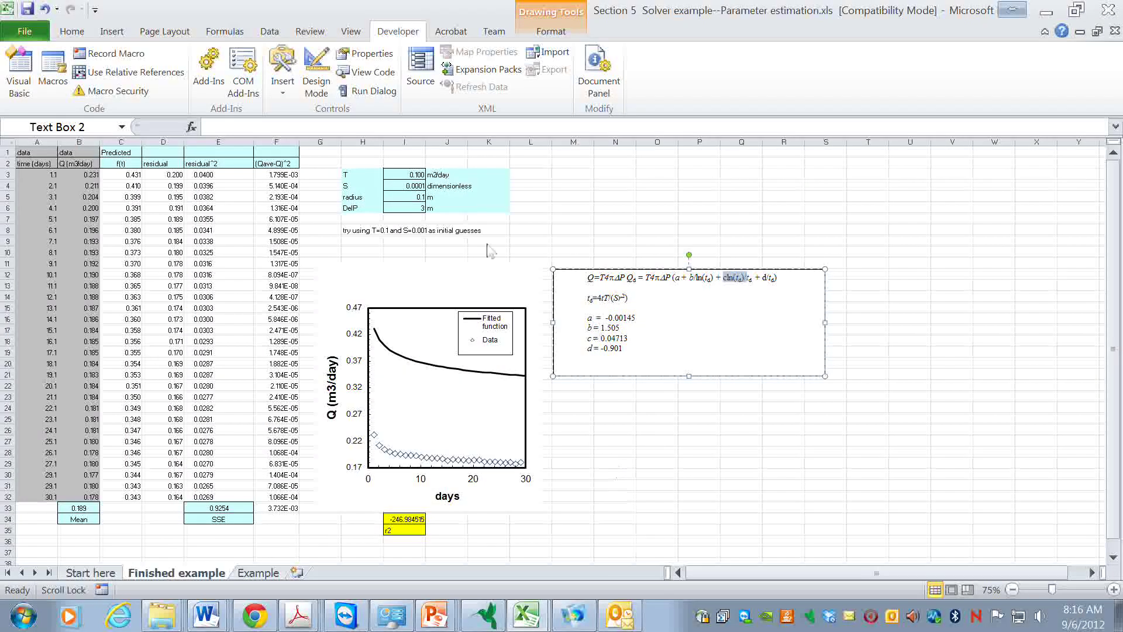
click(19, 74)
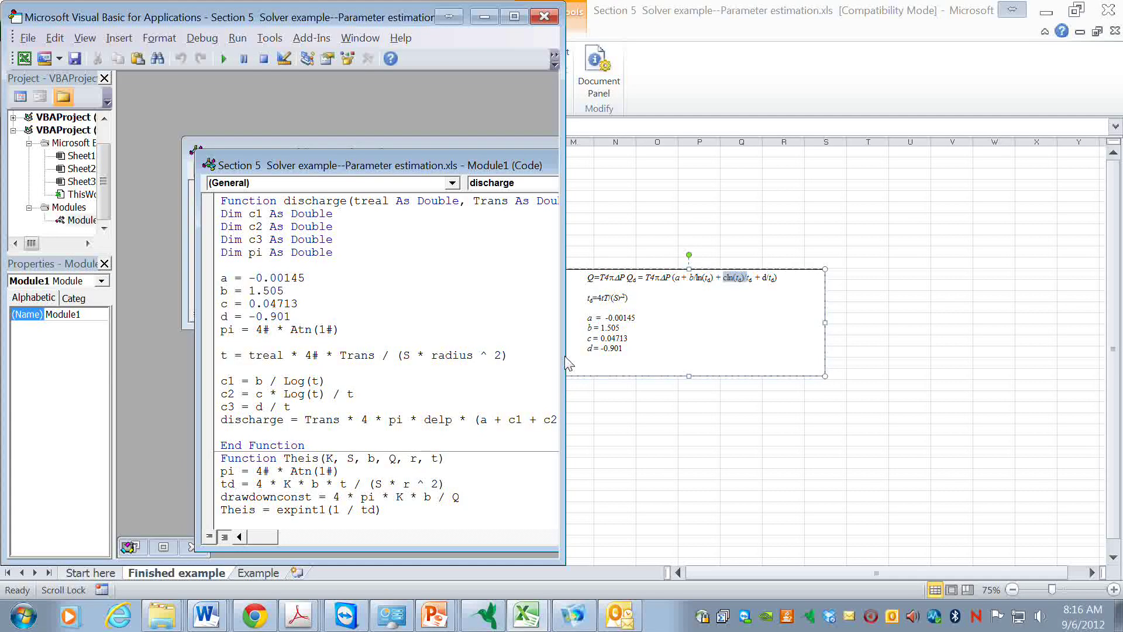
drag(566, 363, 746, 363)
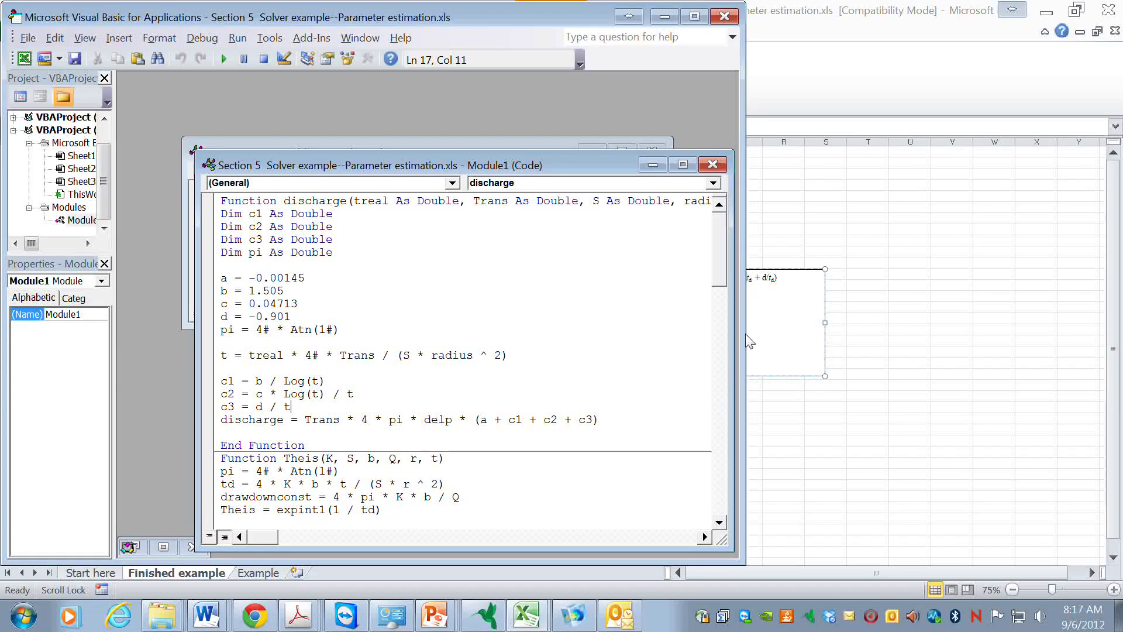
drag(750, 342, 645, 328)
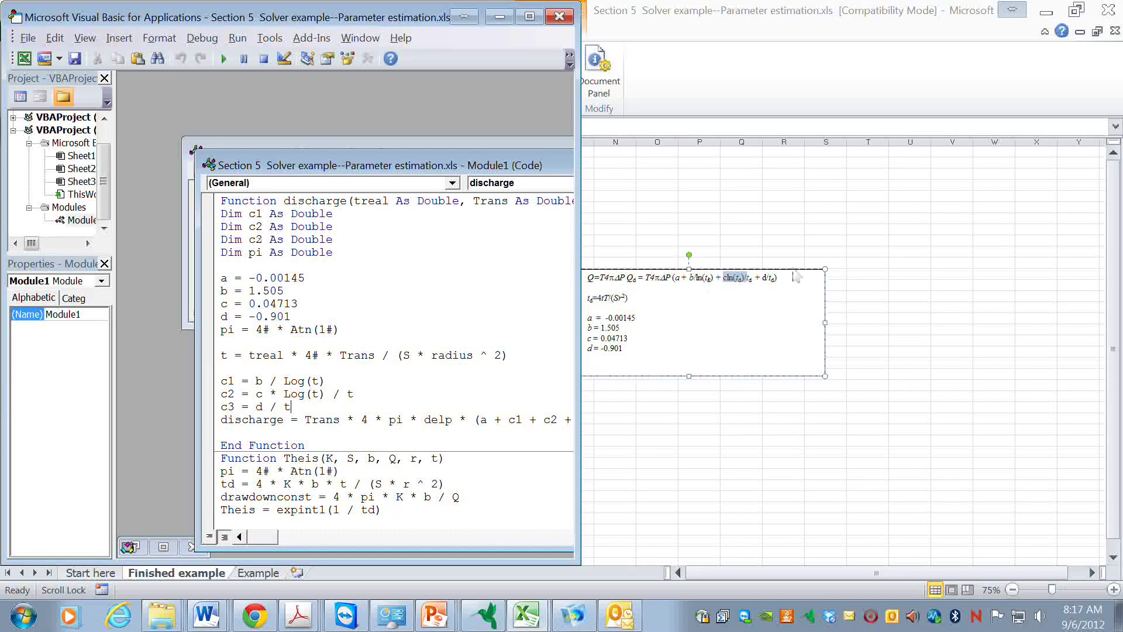
drag(584, 345, 671, 344)
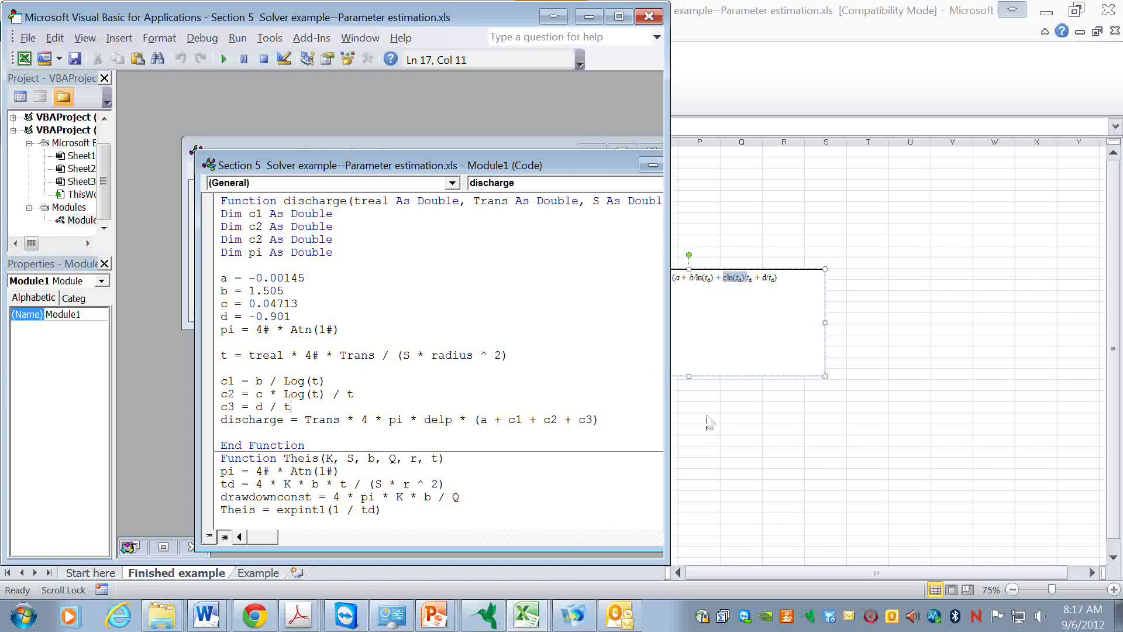
click(709, 421)
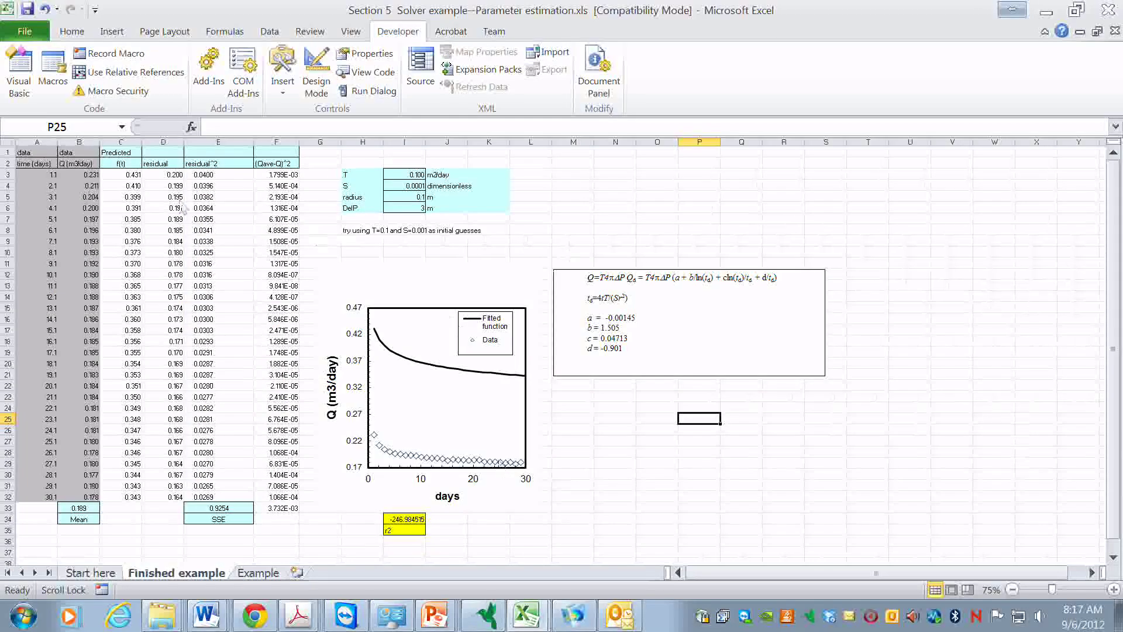
- Examine the predicted discharge formula in C3 and the T, S, radius and DelP names and values in H3:I6
click(126, 175)
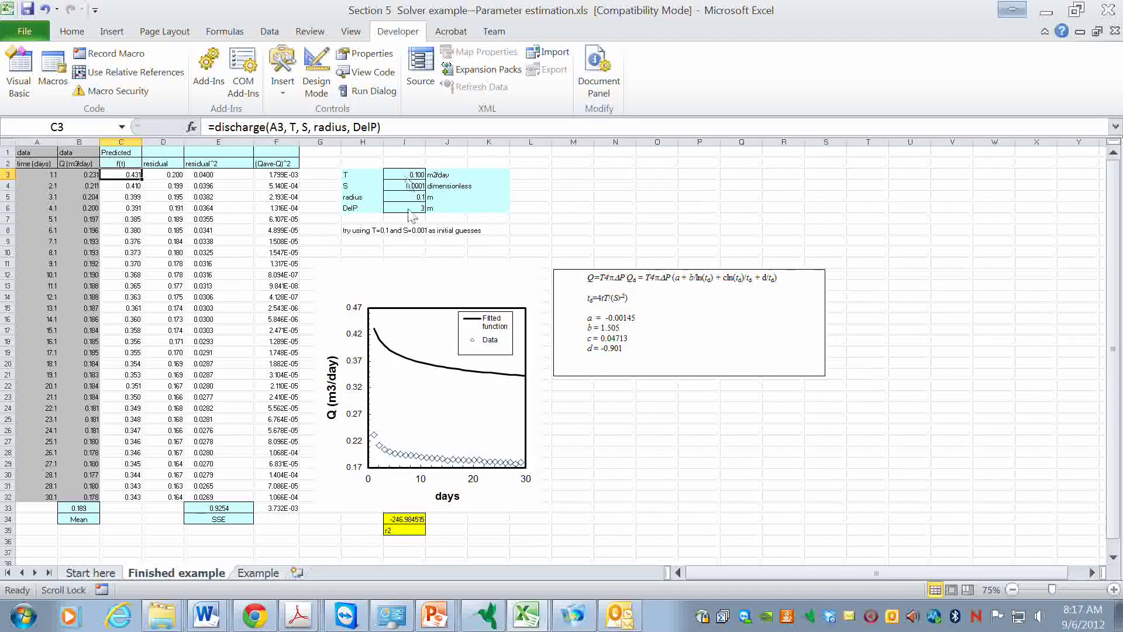
click(357, 176)
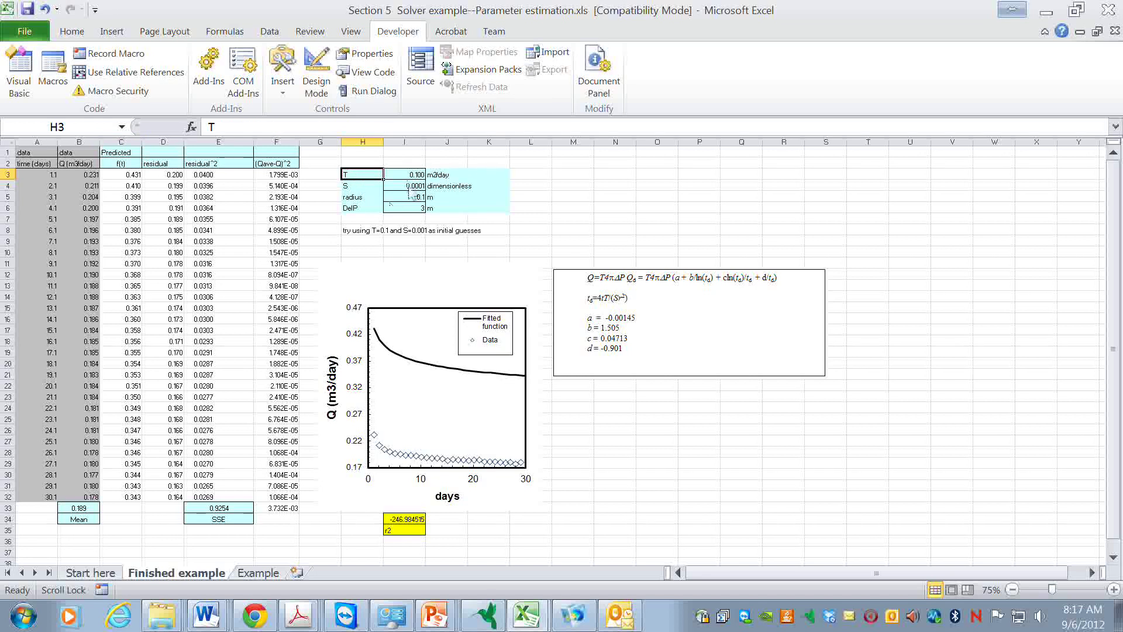
click(417, 210)
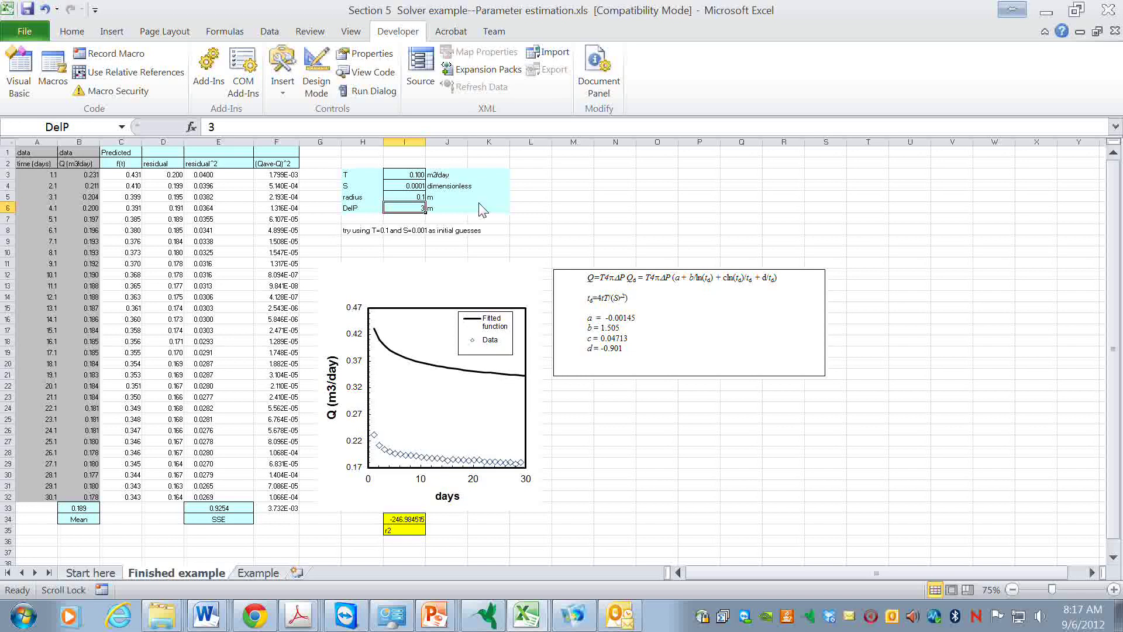
click(424, 231)
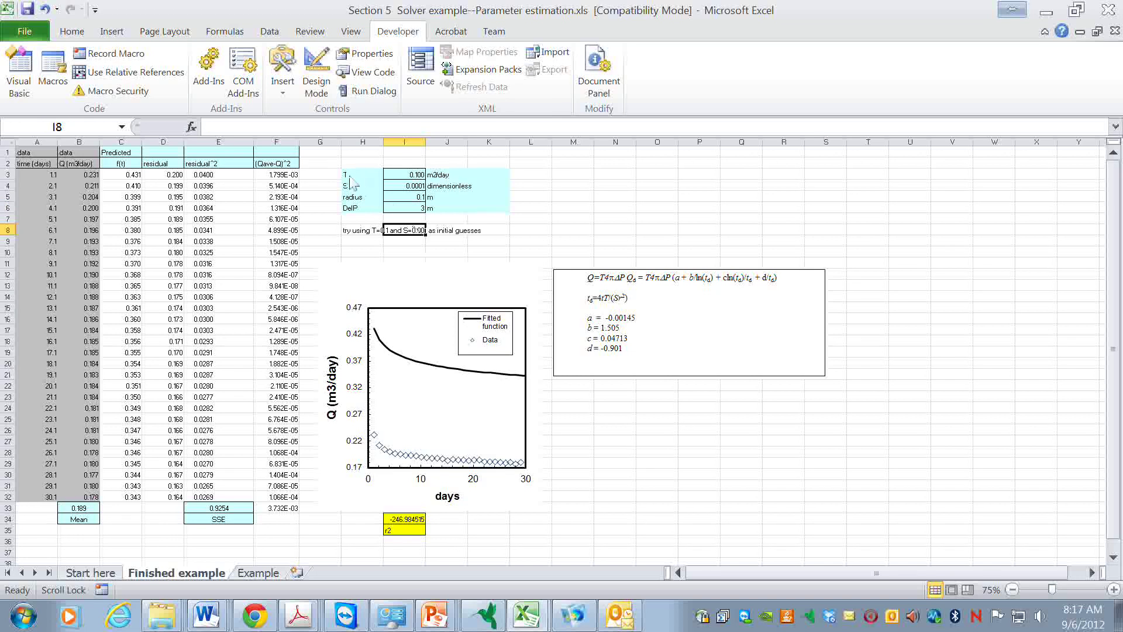
drag(349, 176, 408, 217)
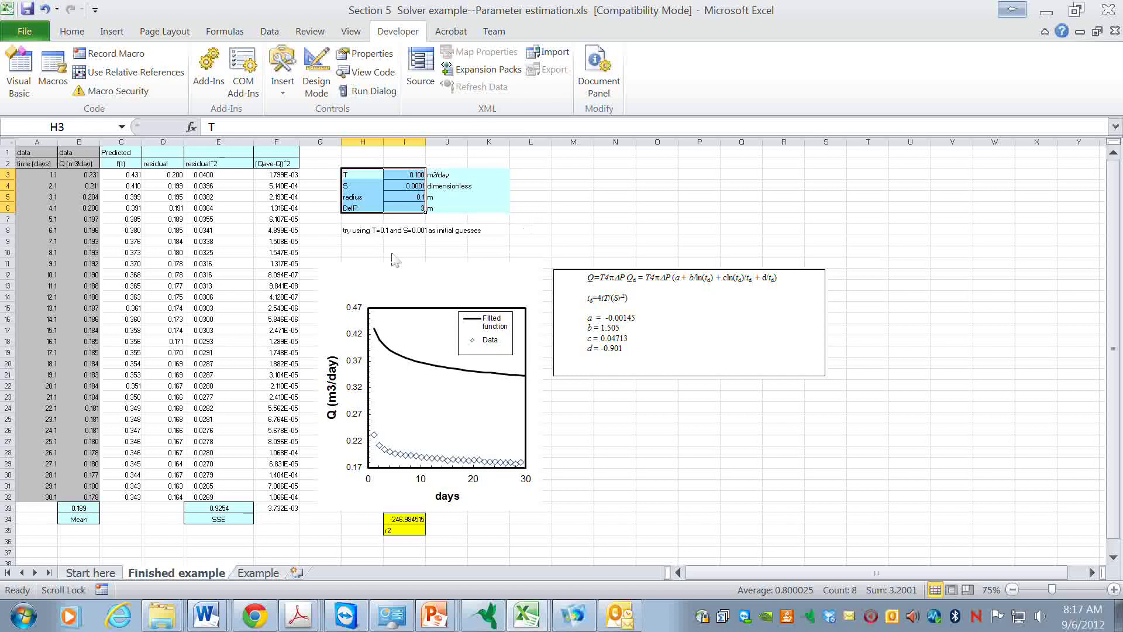
drag(357, 176, 360, 219)
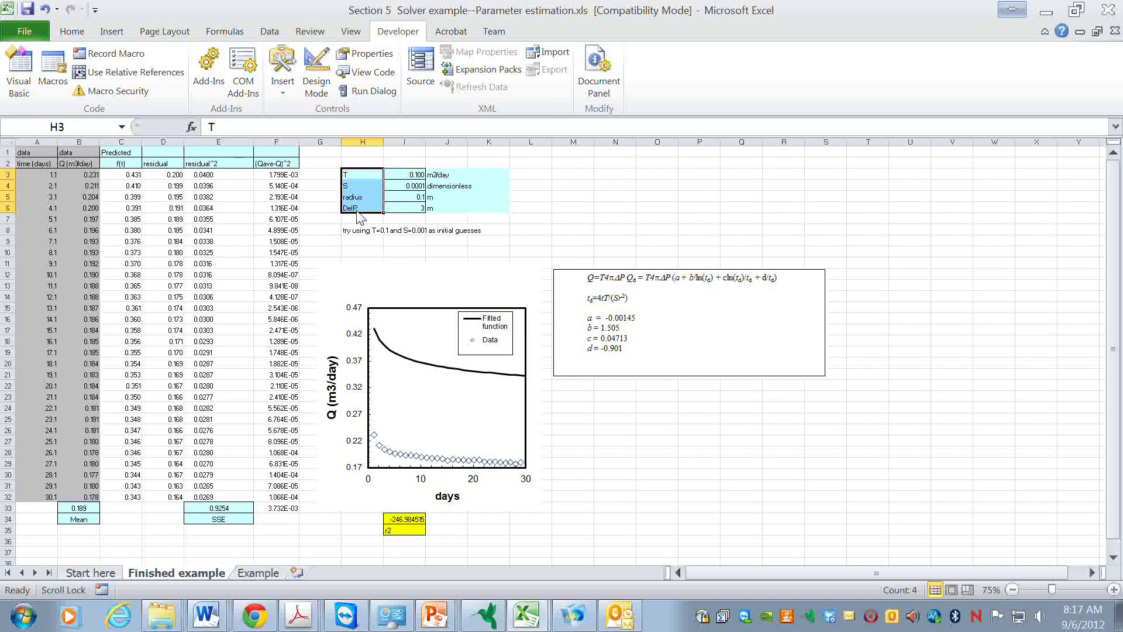
drag(410, 176, 410, 212)
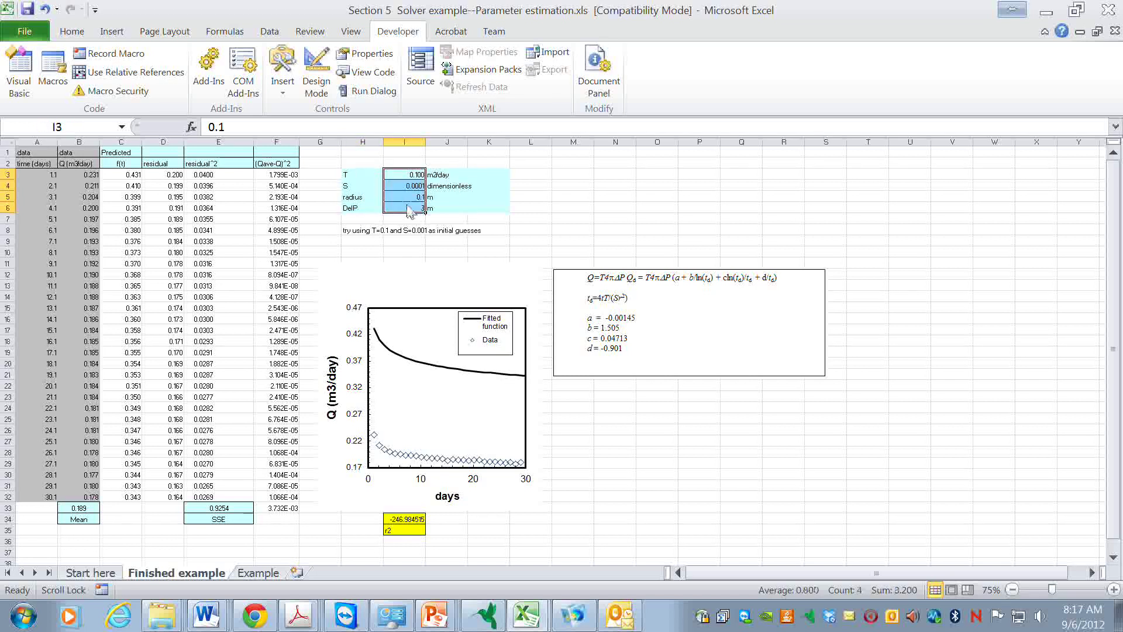
click(405, 220)
- Create names for the parameter values in H3:I6 from the labels in the selection's left column
drag(353, 175, 410, 210)
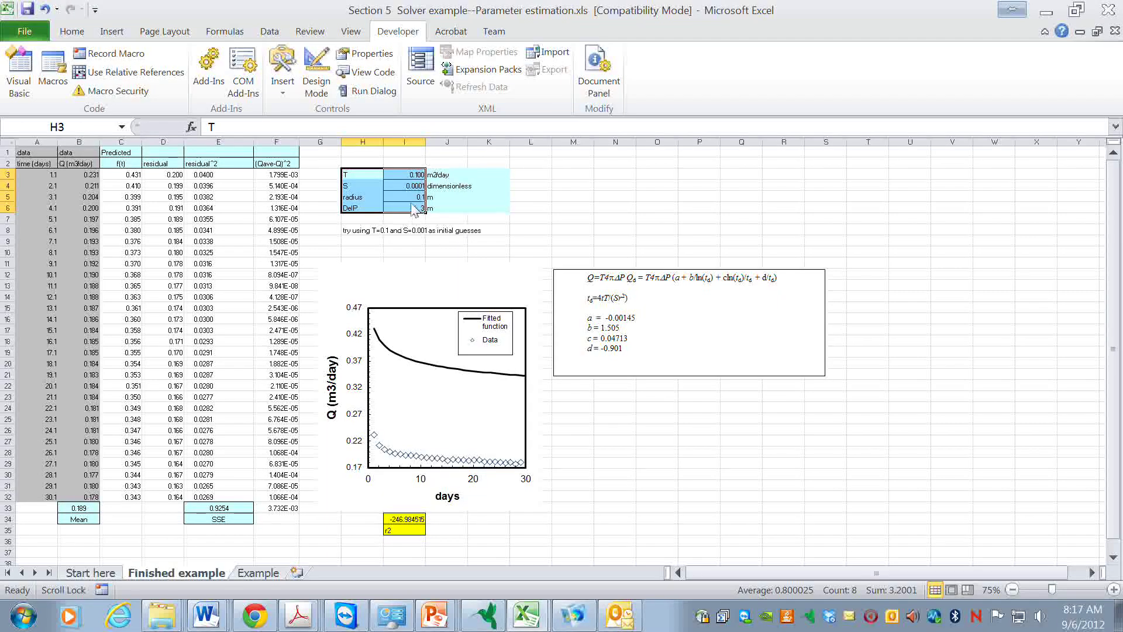
click(271, 32)
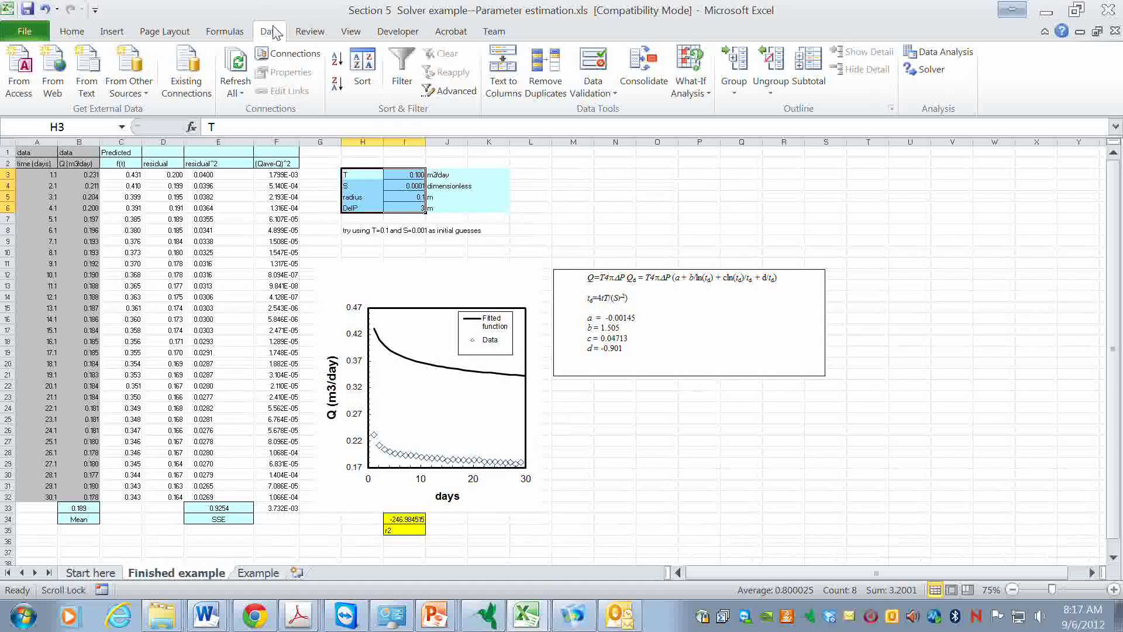
click(233, 35)
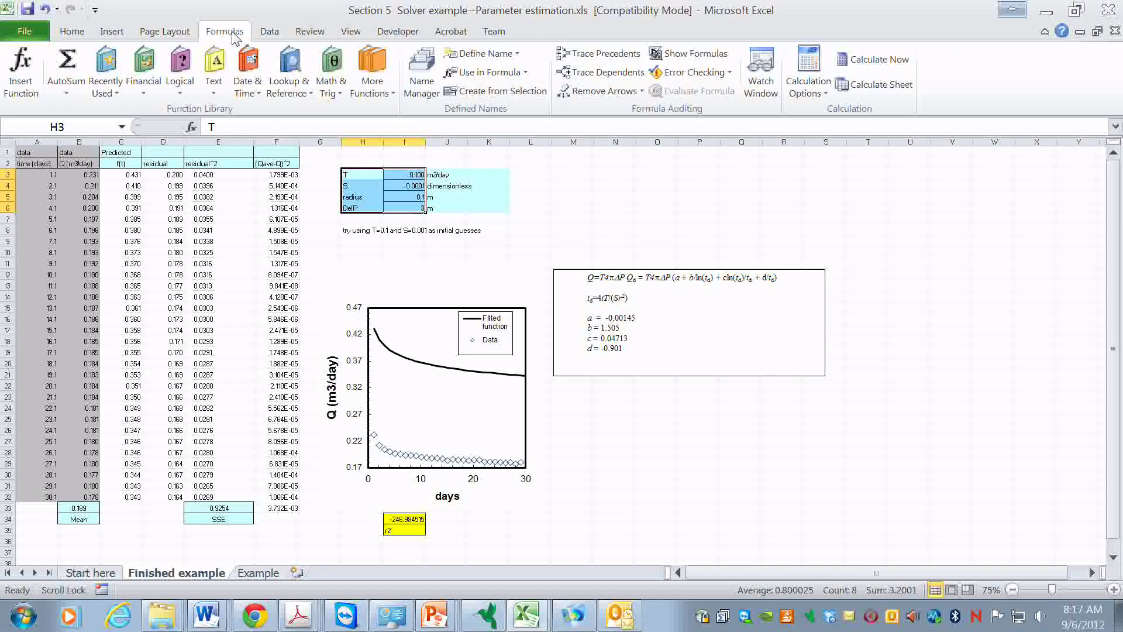
click(503, 92)
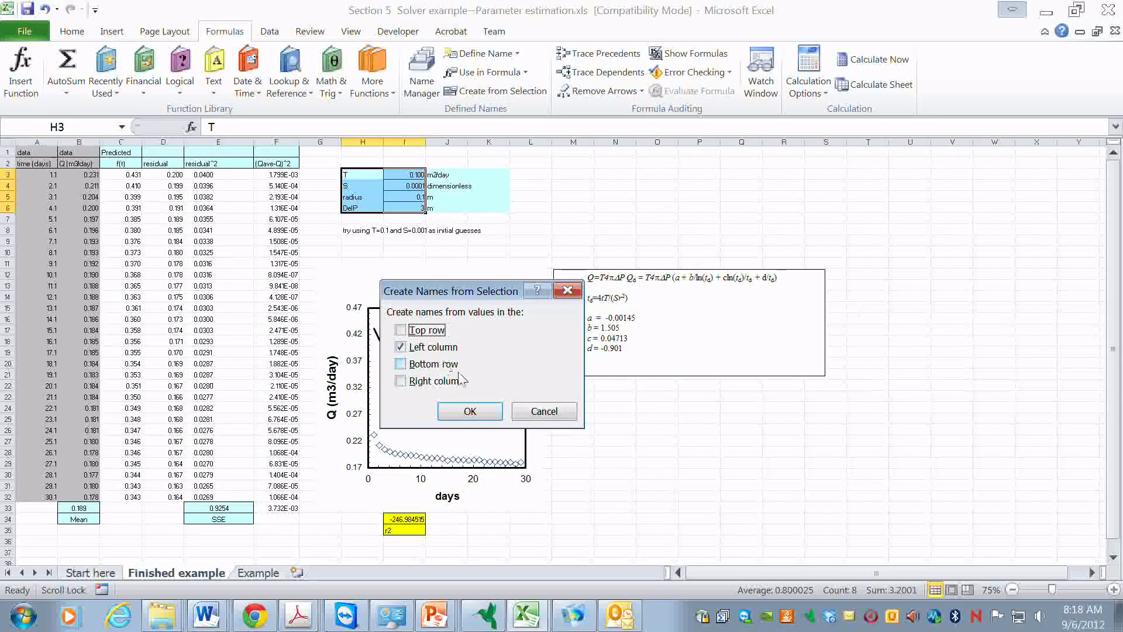
click(470, 412)
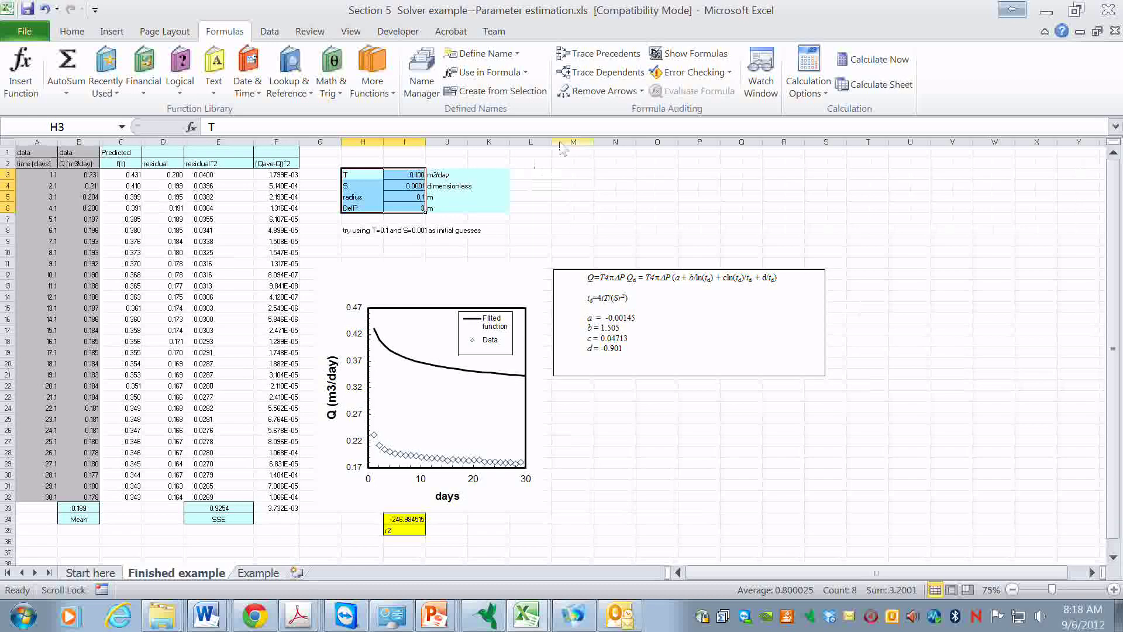
- Review the workbook's defined names, including T, S, radius and DelP, with their values and references in the Name Manager
click(468, 55)
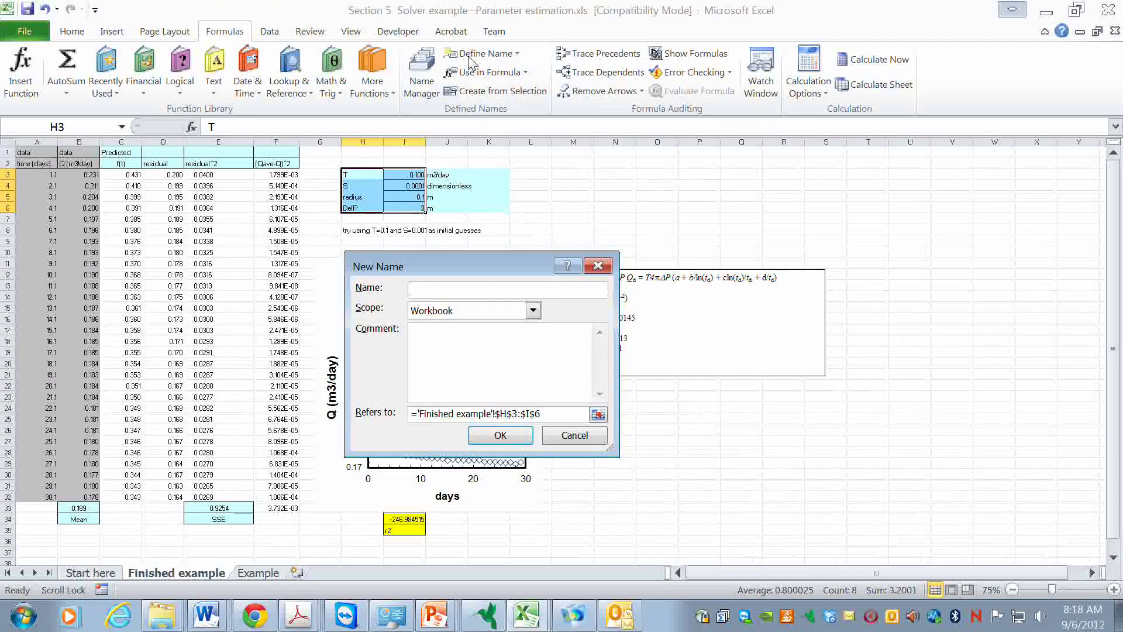
click(575, 436)
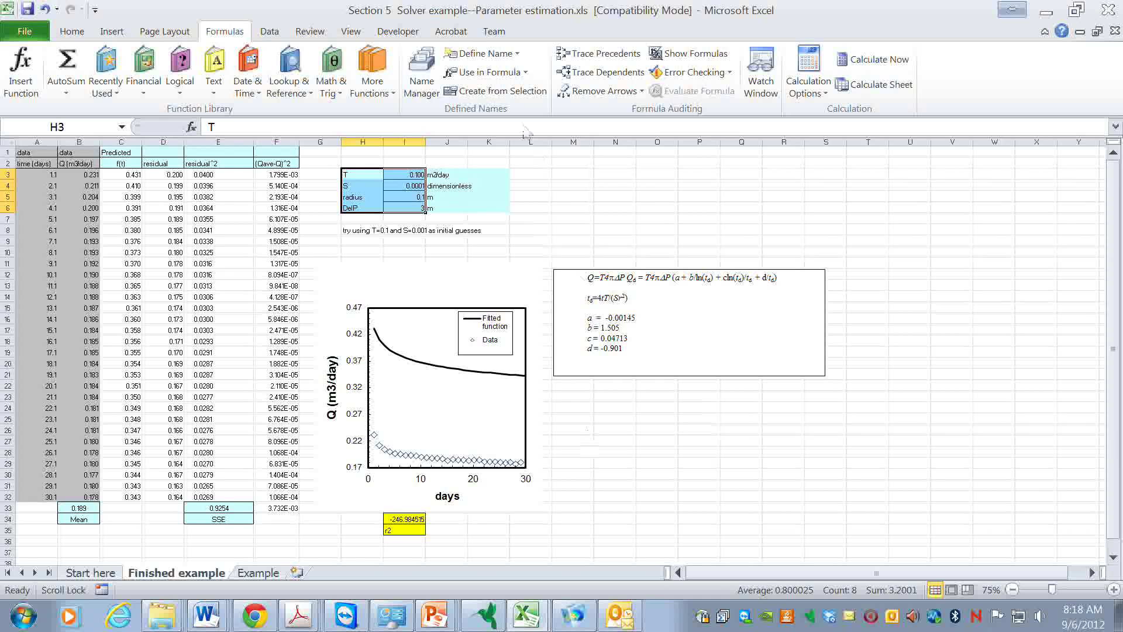
click(422, 72)
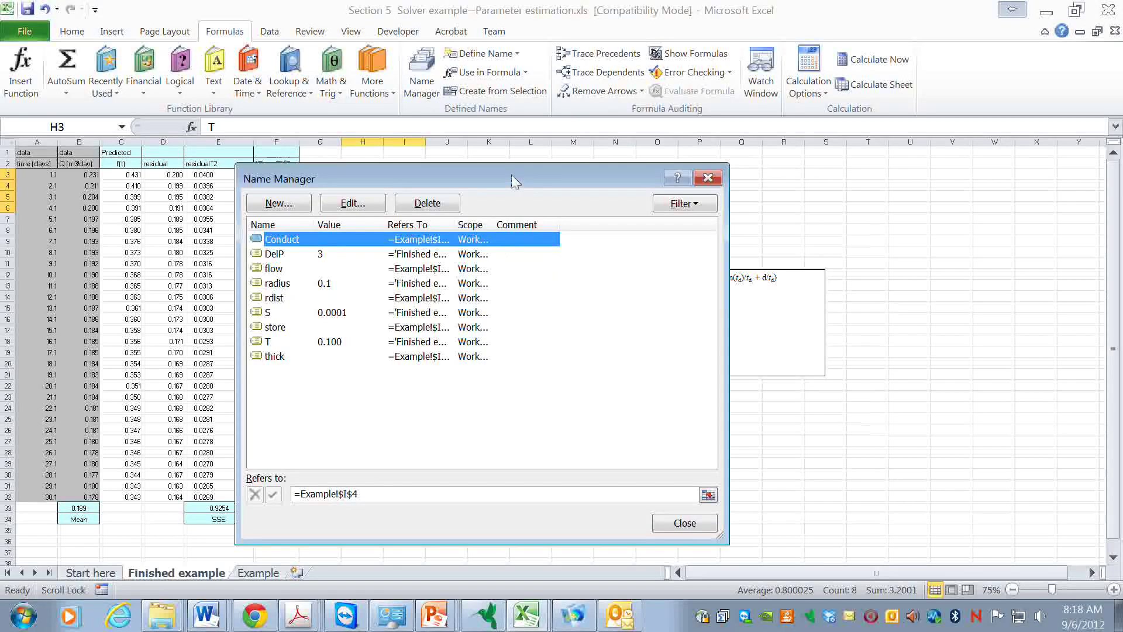
drag(526, 176, 816, 146)
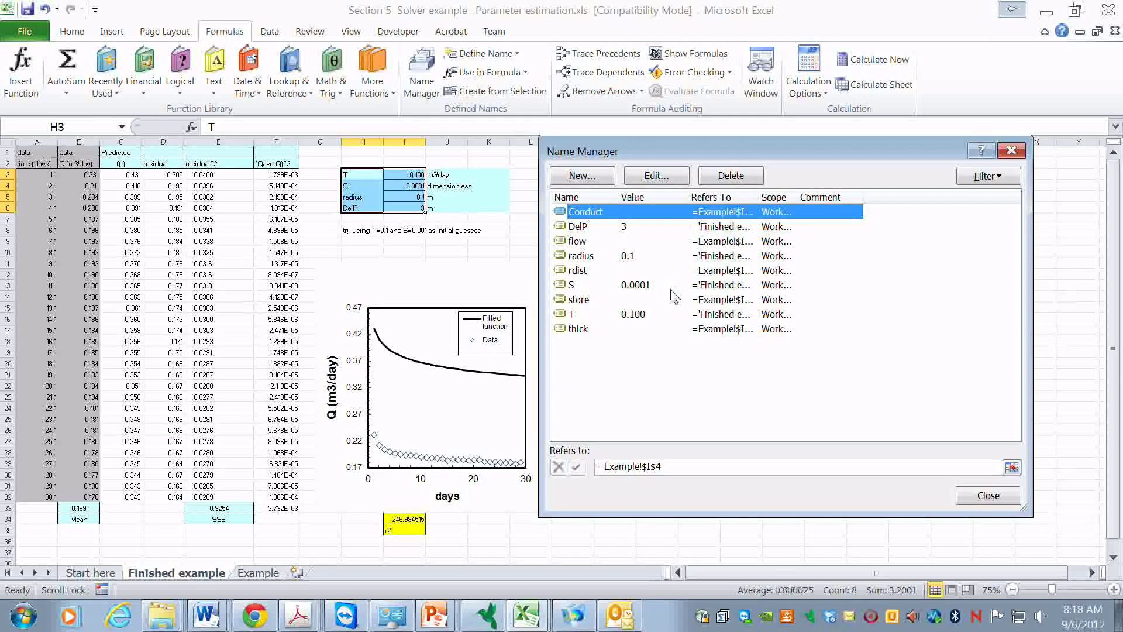
click(989, 496)
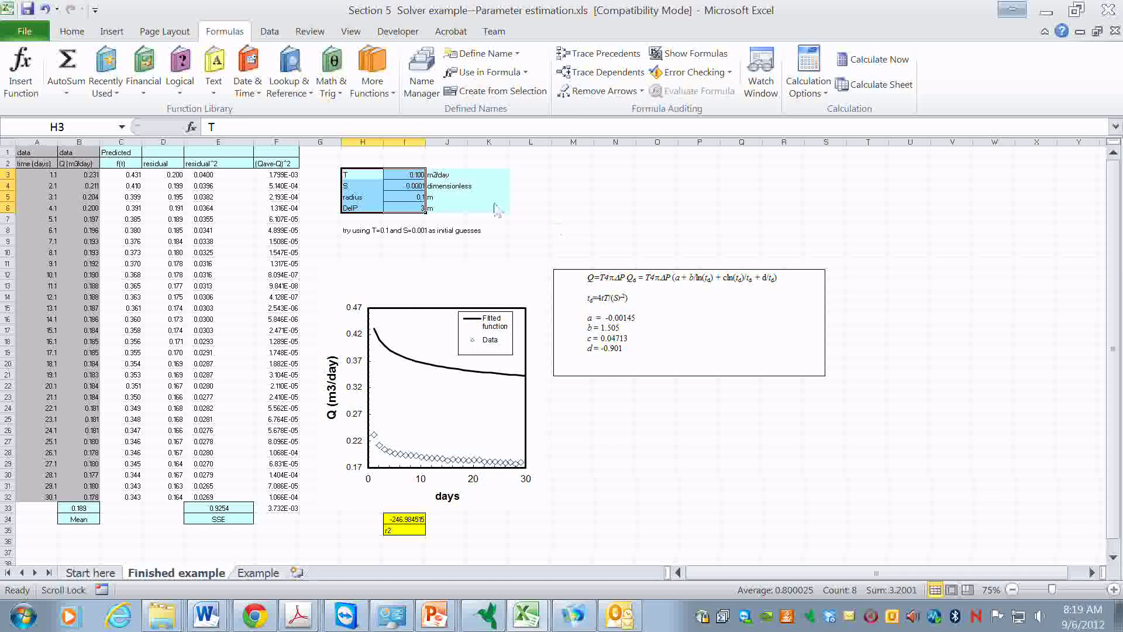
click(447, 253)
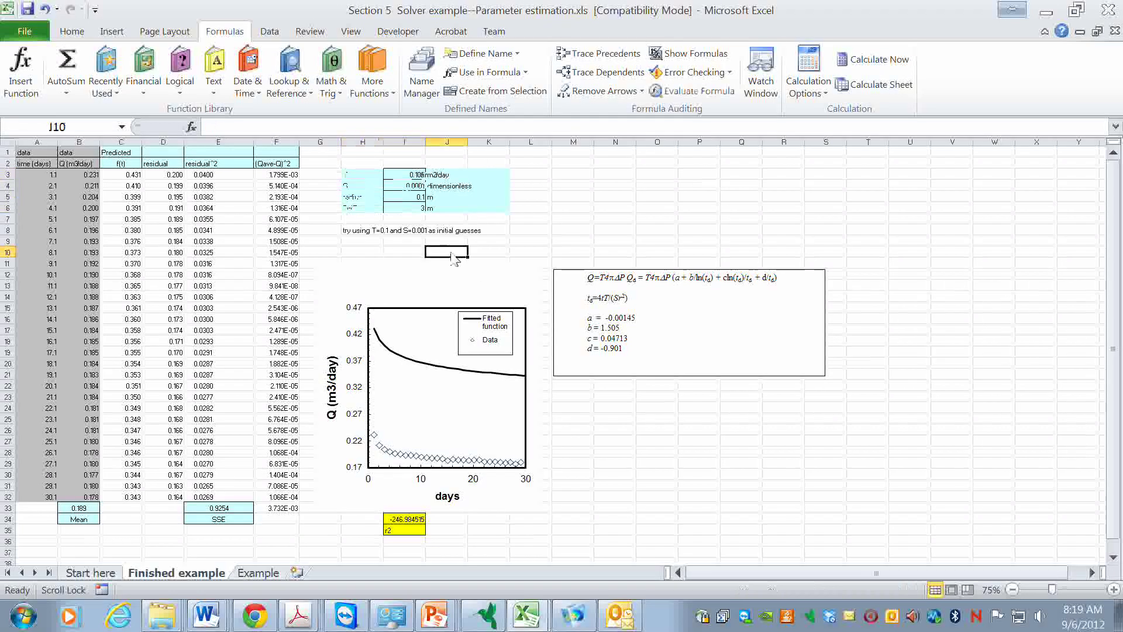
- Enter the test formula =T in empty cell O5 to check the defined name
click(655, 197)
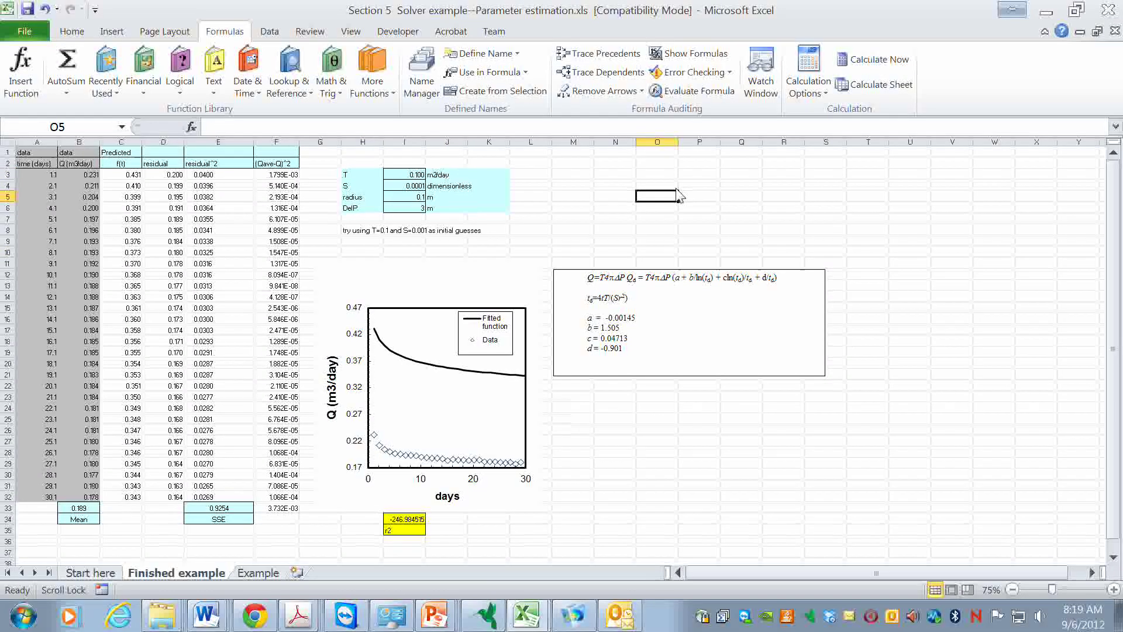
text(=)
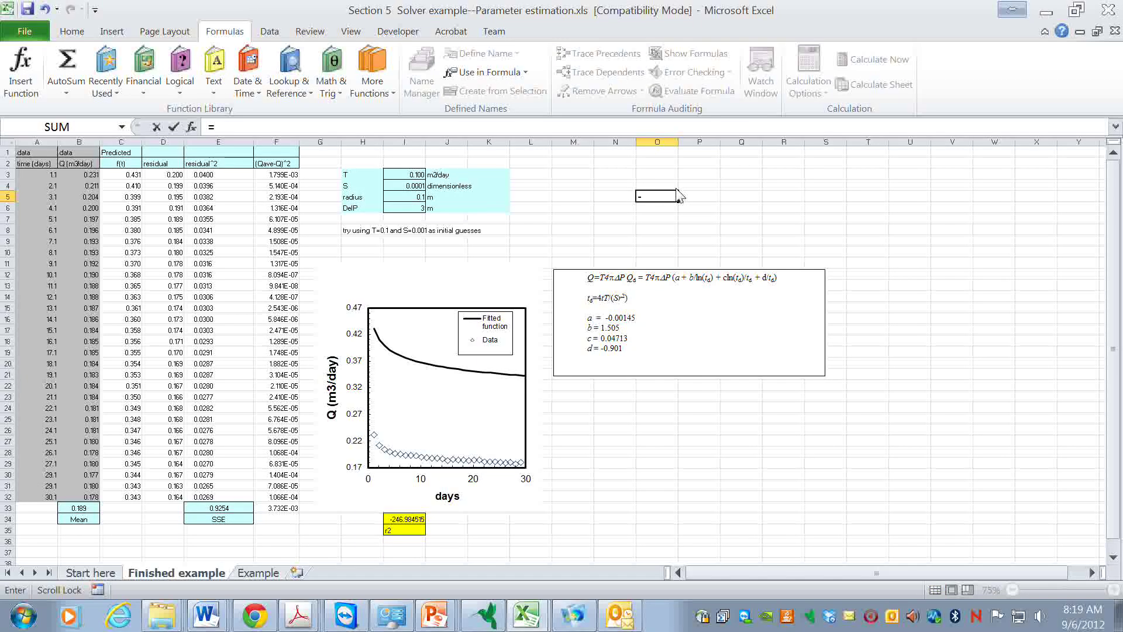
text(T)
key(Return)
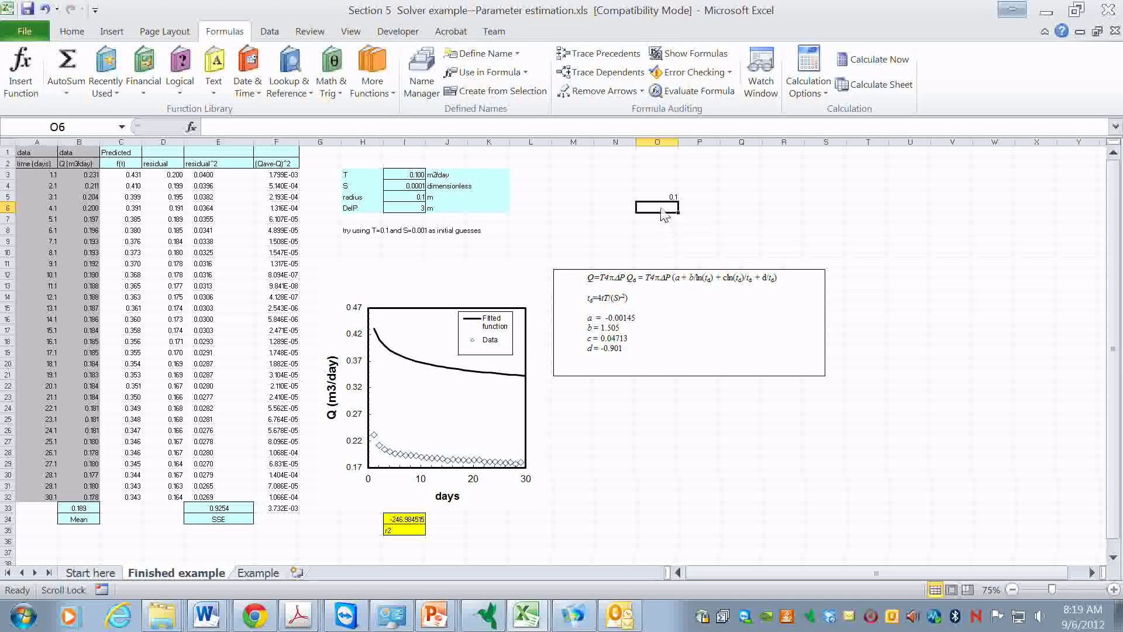
- Set T to 0.2 in I3, check the test formula in O5, and clear that cell
click(401, 180)
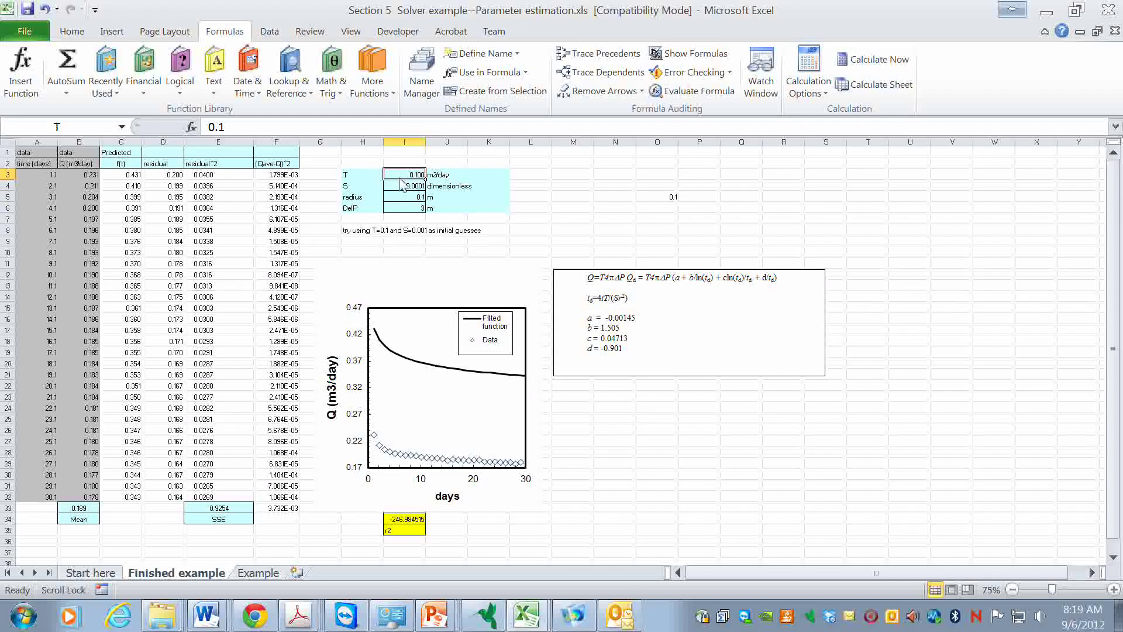
text(0.)
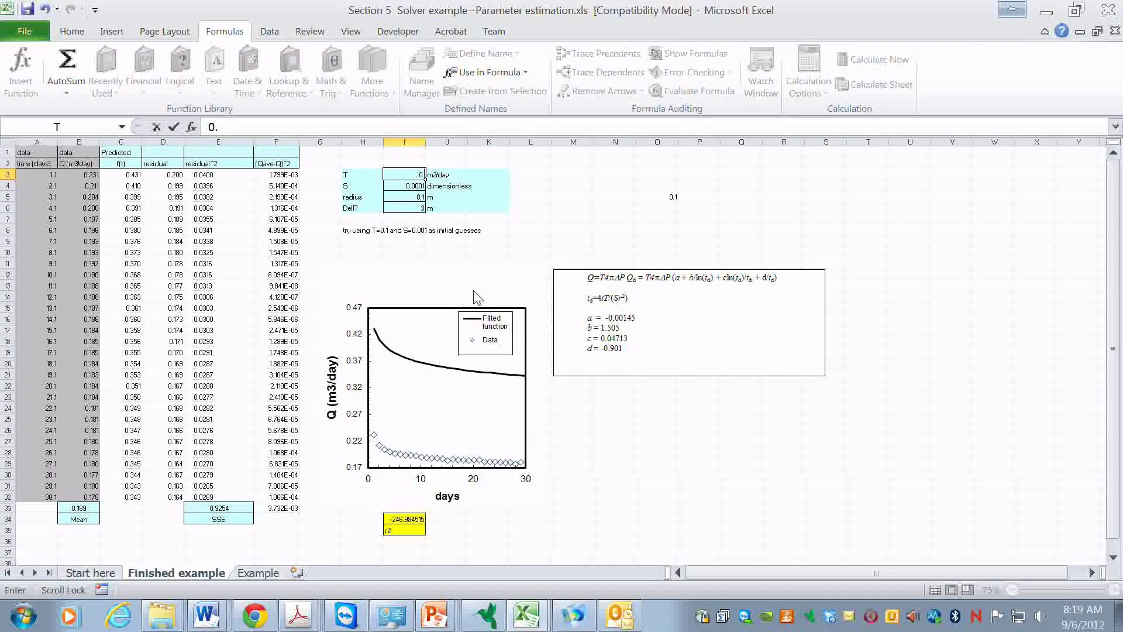
text(2)
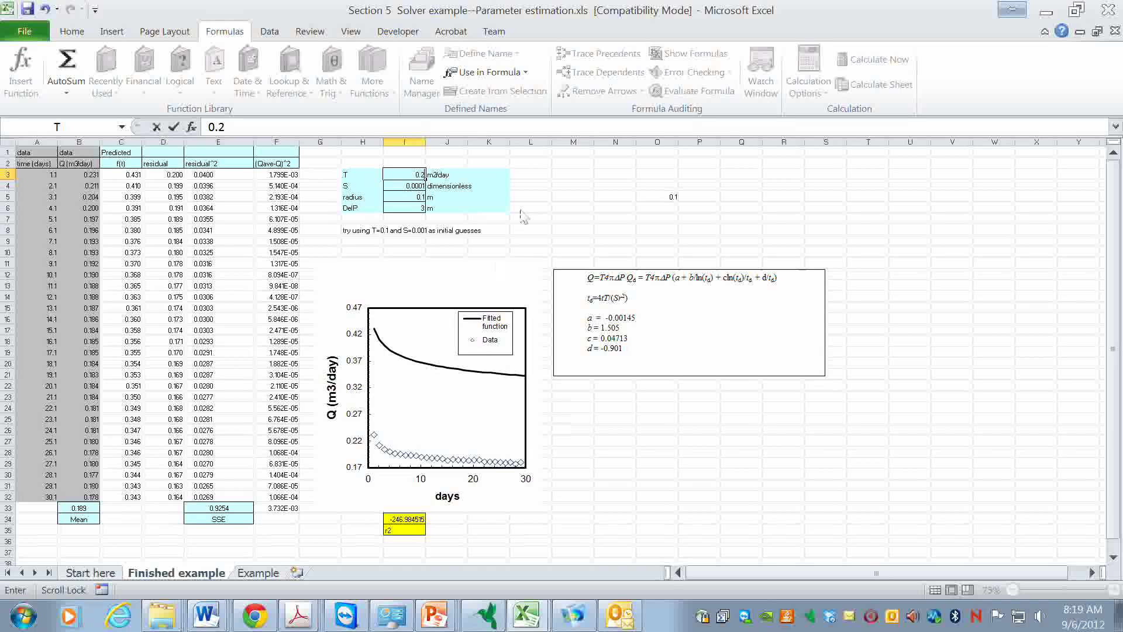
key(Return)
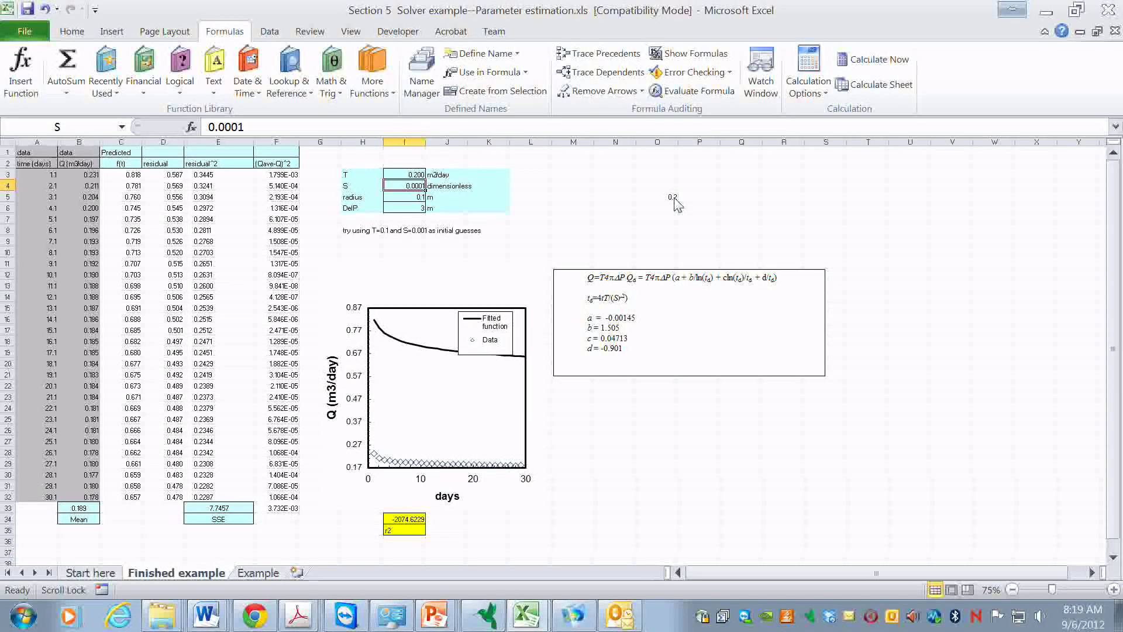
click(670, 201)
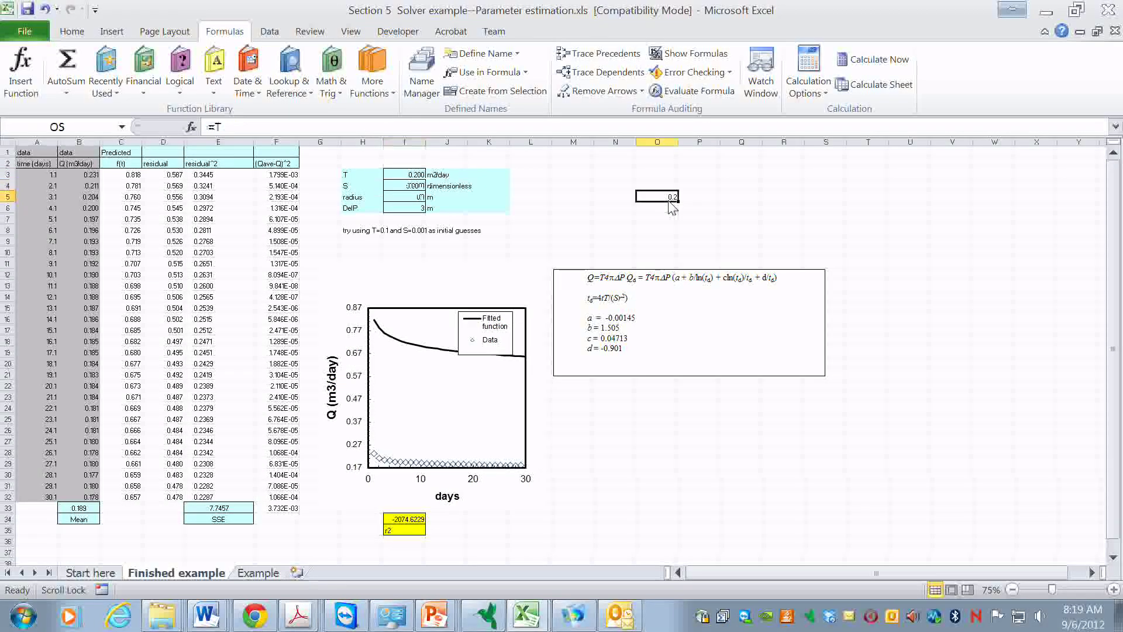
key(Delete)
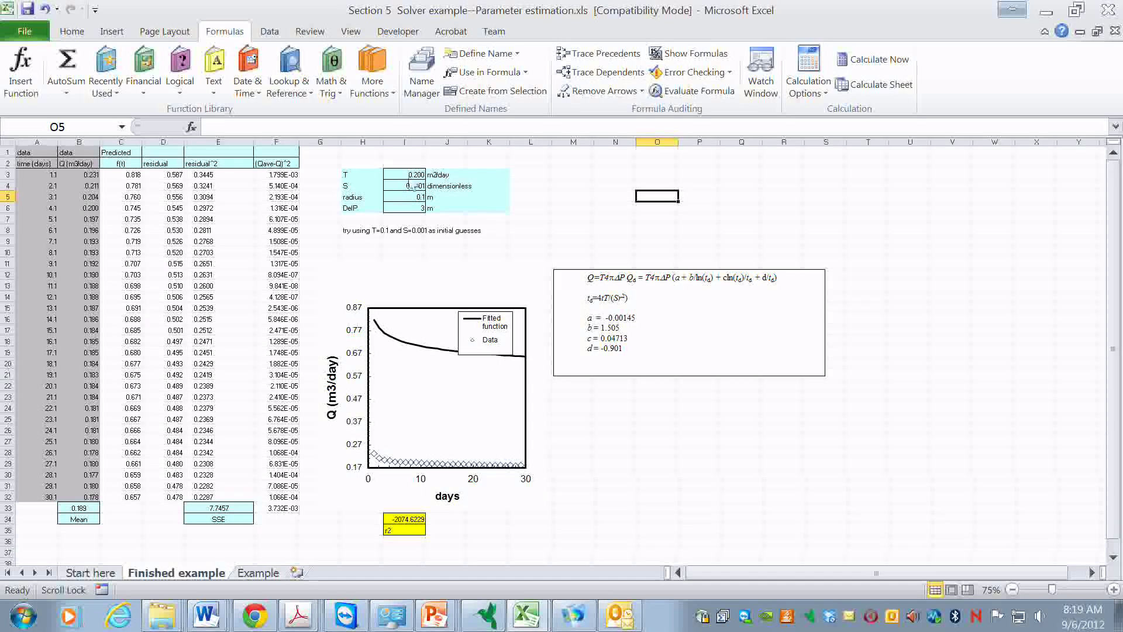
- Examine the arguments A3, T, S, radius and DelP in the discharge formula in C3
click(123, 175)
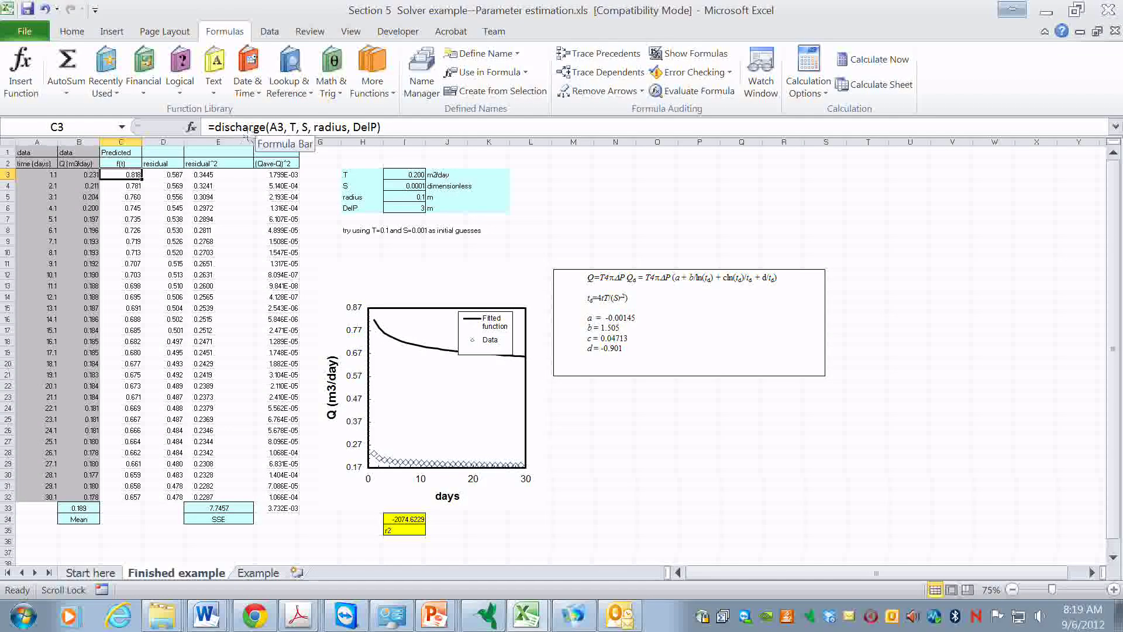
click(281, 127)
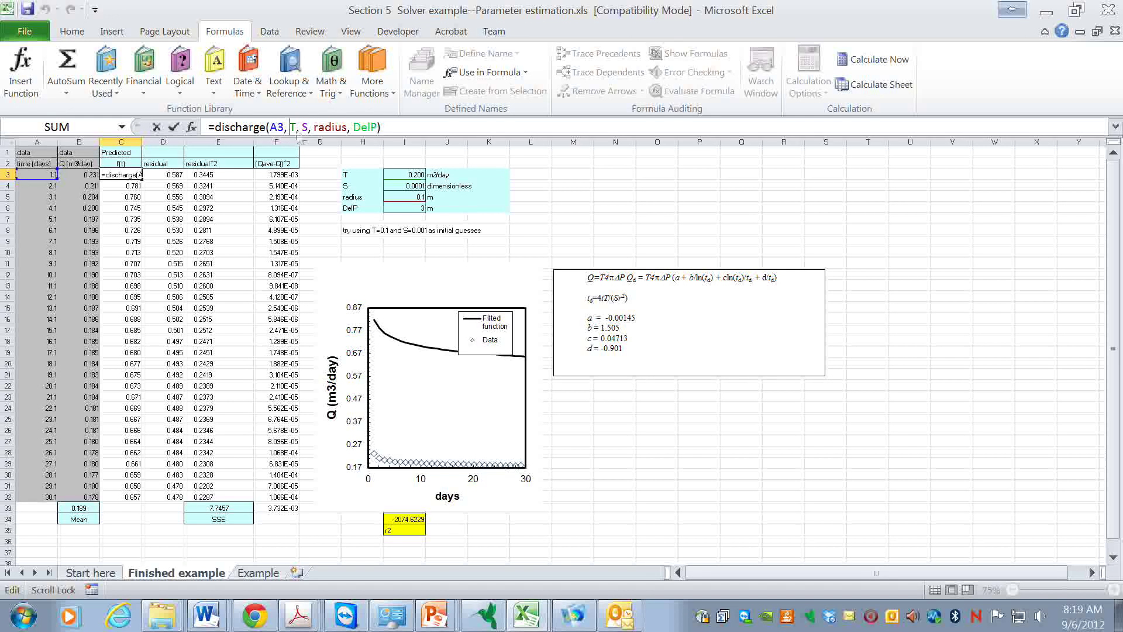
click(290, 134)
- Leave the C3 formula unchanged, open the Visual Basic code, and set a breakpoint on the discharge function's End Function line
click(398, 31)
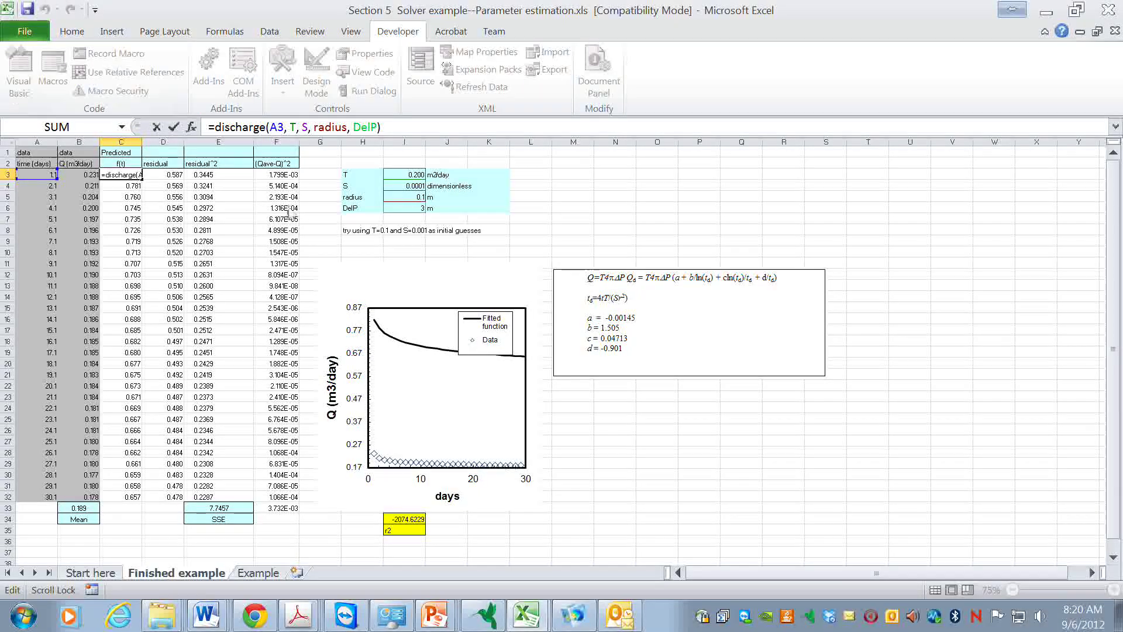
key(ctrl+Return)
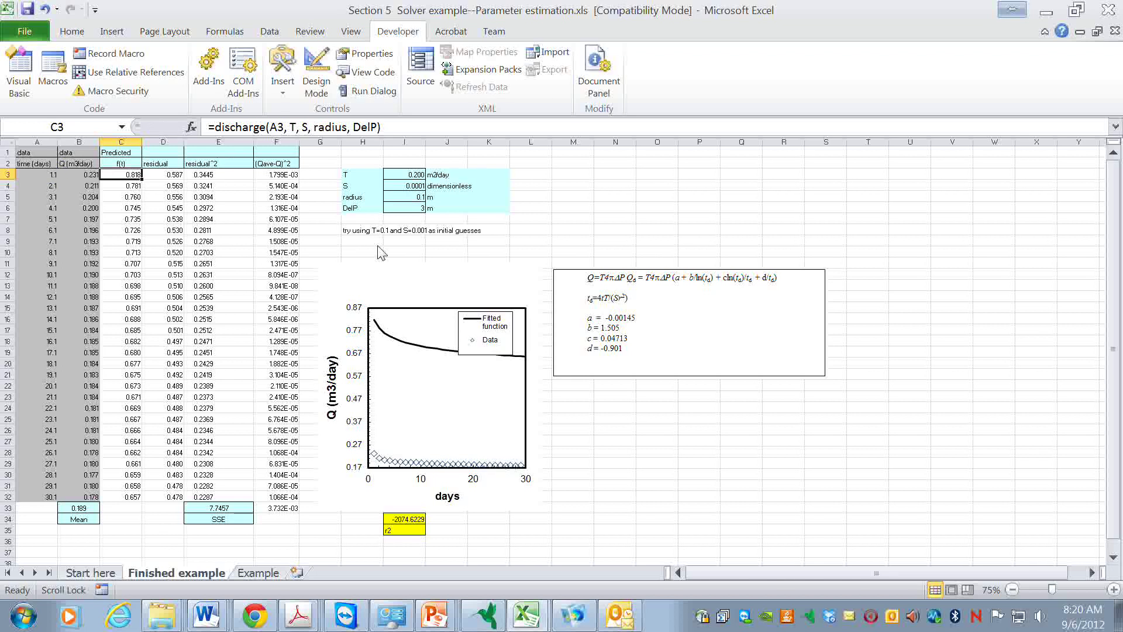
click(379, 244)
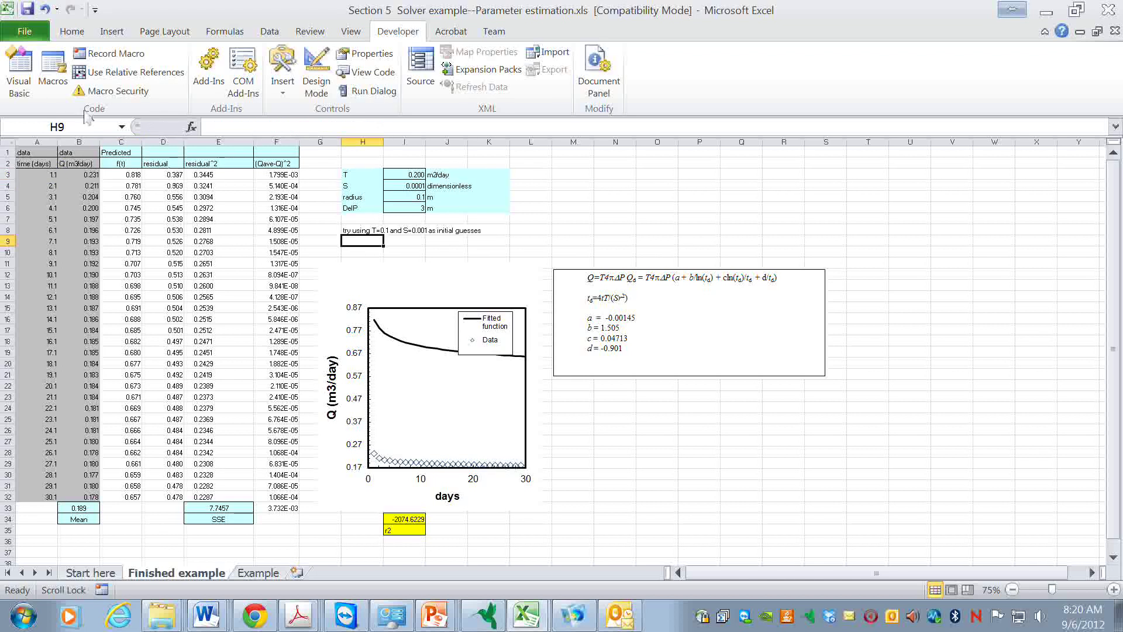
click(23, 81)
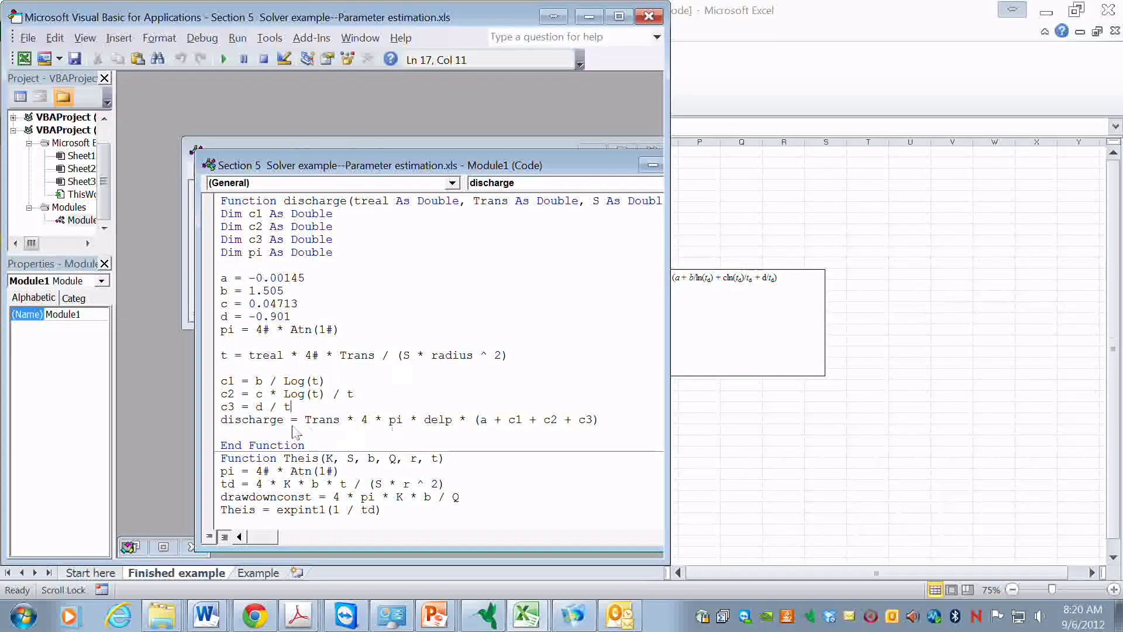
click(268, 449)
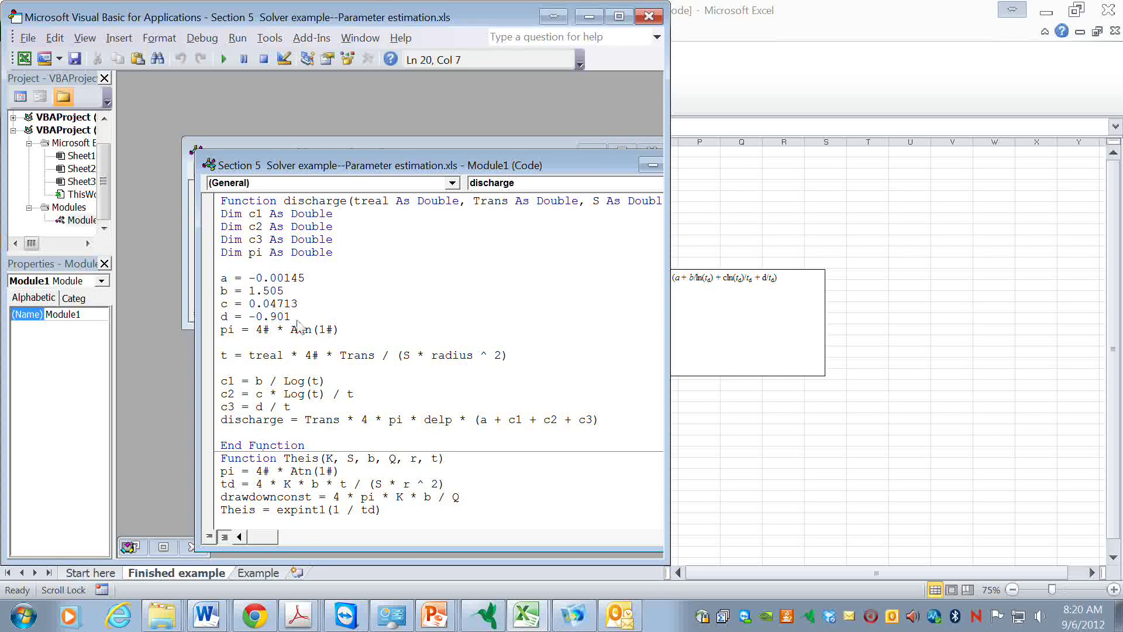
key(F9)
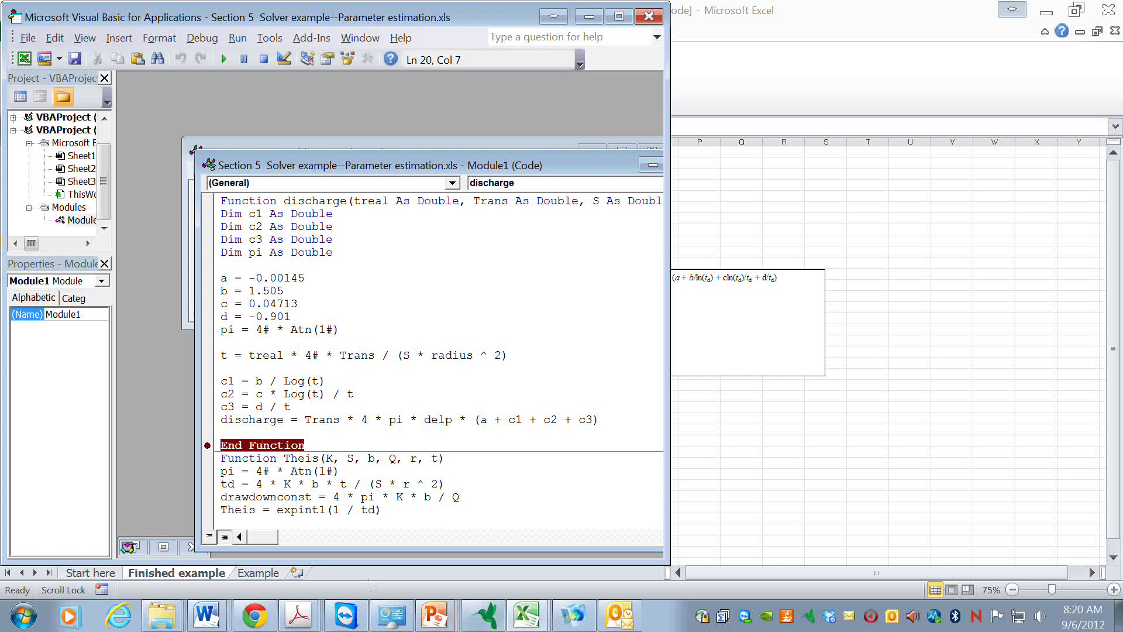
- Return to the worksheet and re-enter the discharge formula in C3 to run the function up to the breakpoint
click(532, 617)
click(126, 177)
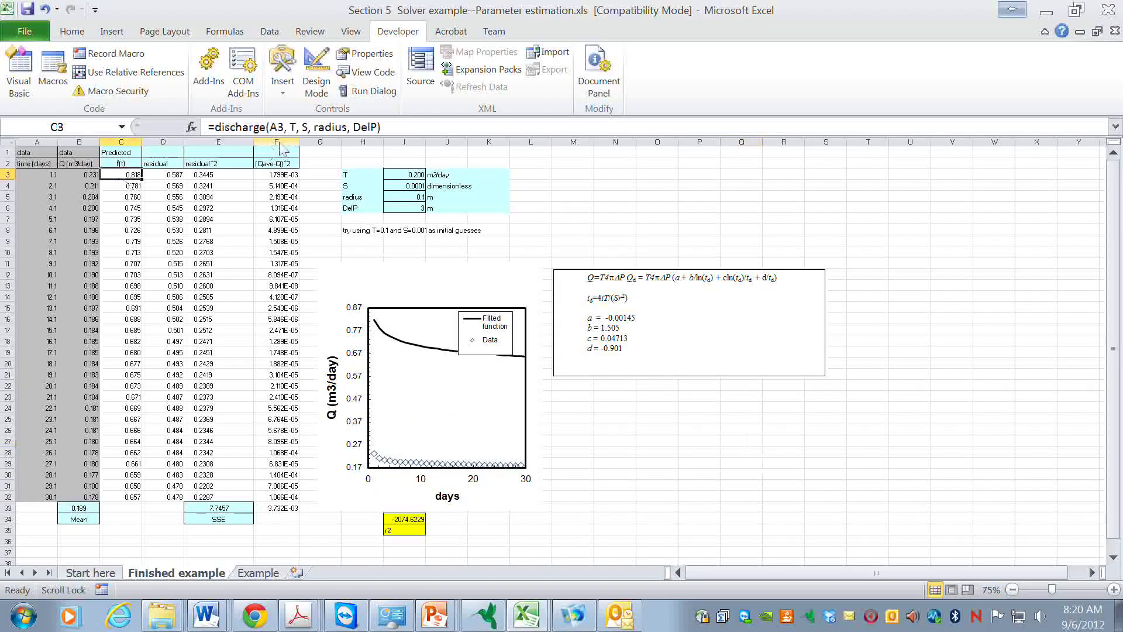
click(266, 127)
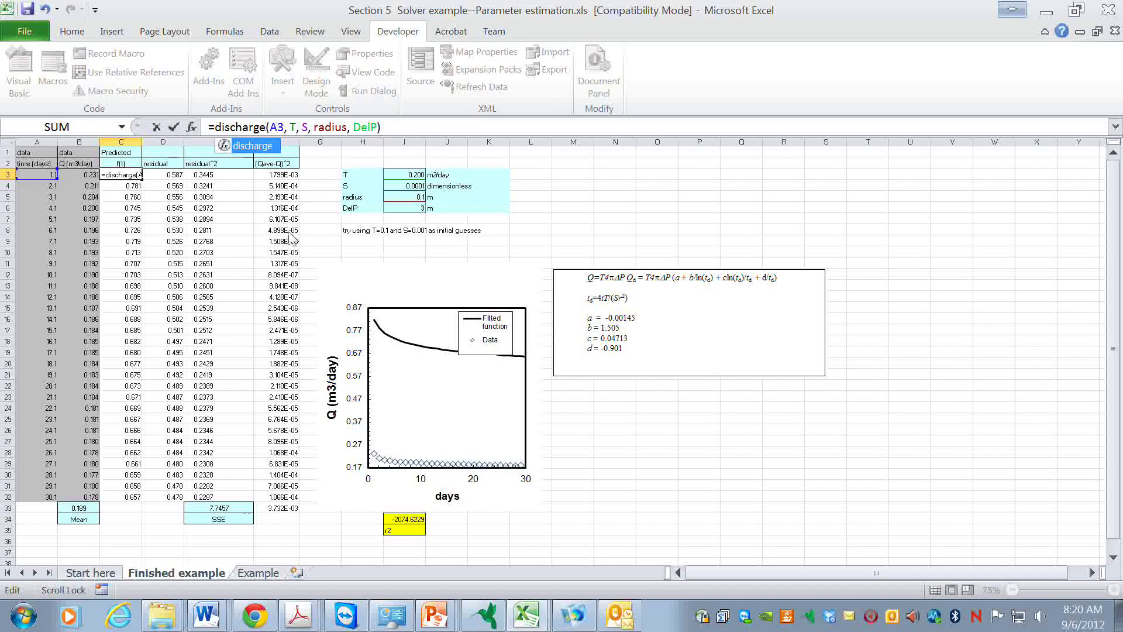
key(Return)
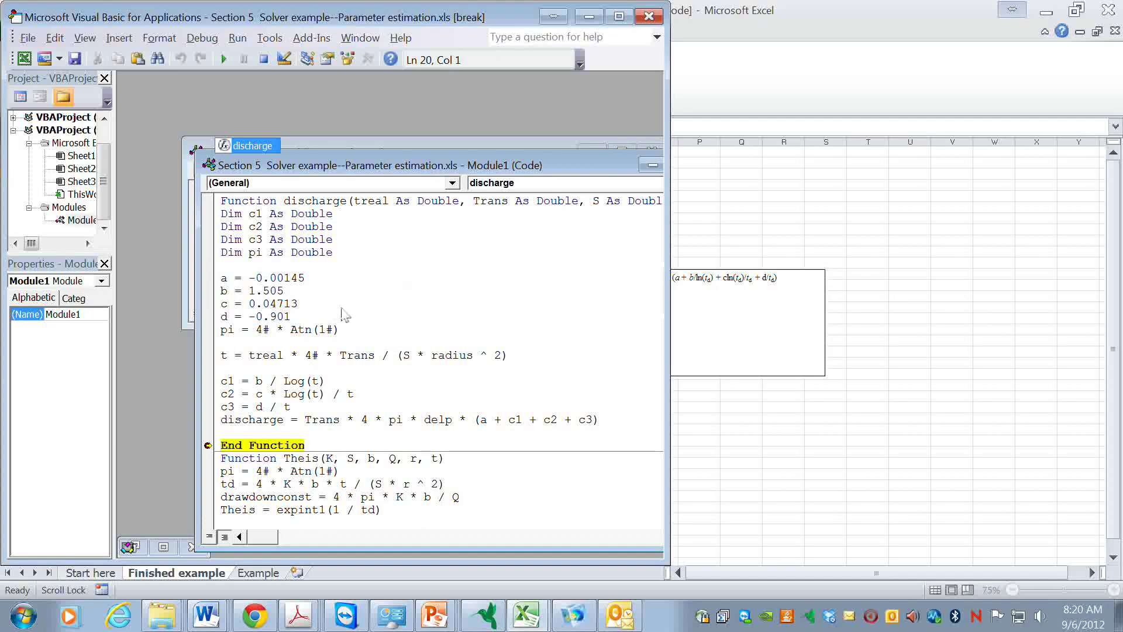
- Place the Visual Basic window beside the worksheet data and inspect the discharge function's variables in break mode
mouse_move(357, 359)
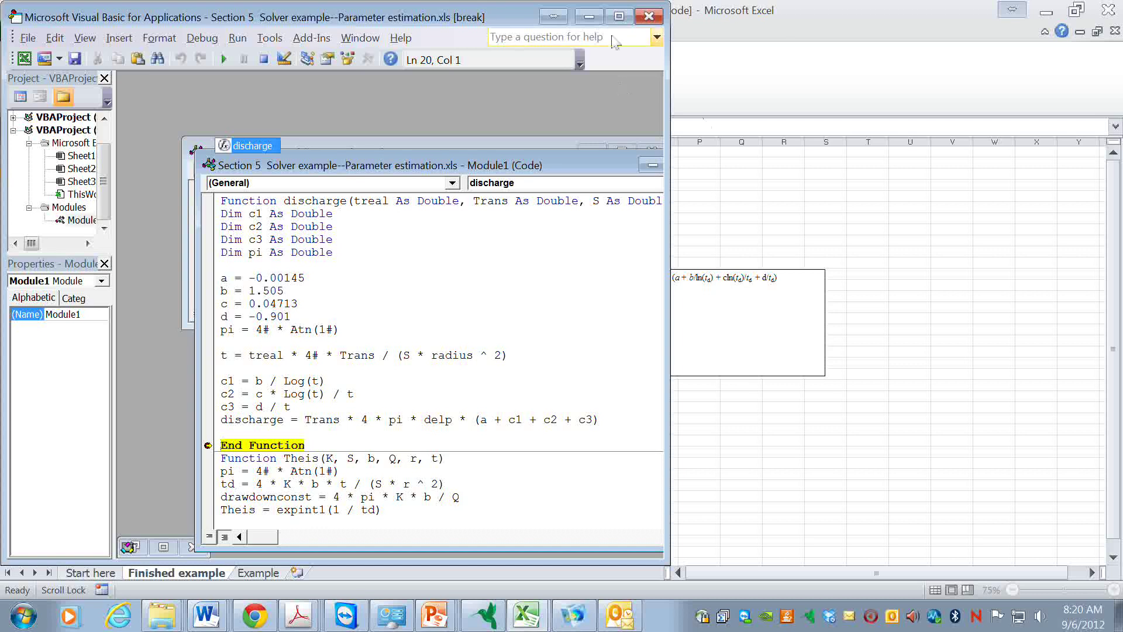
drag(507, 19, 313, 26)
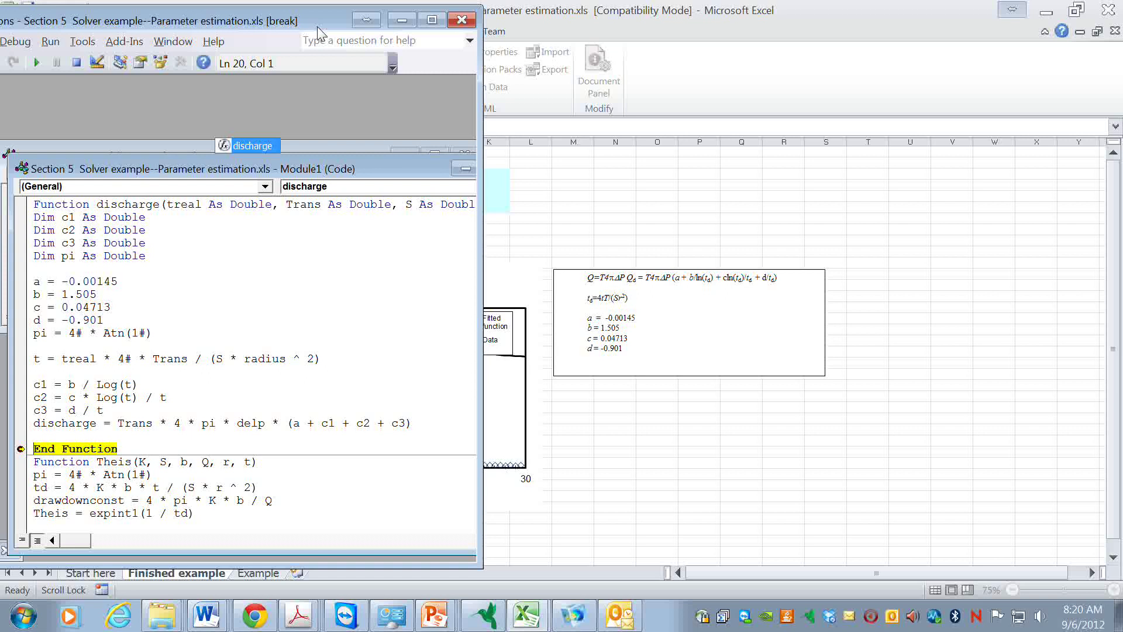
drag(302, 25, 943, 24)
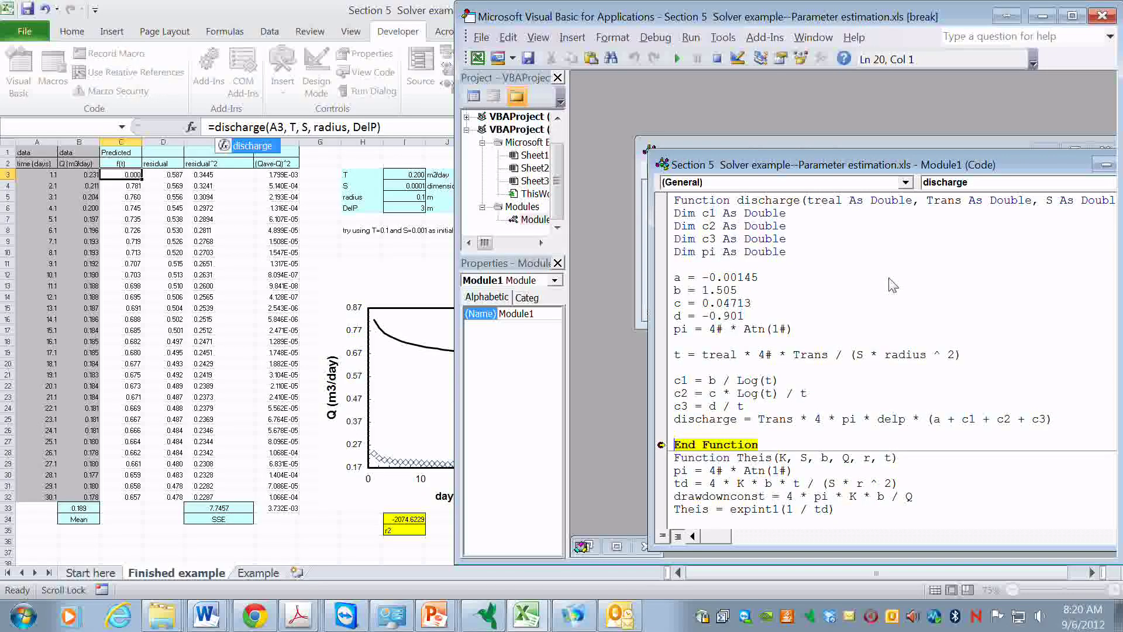
mouse_move(810, 356)
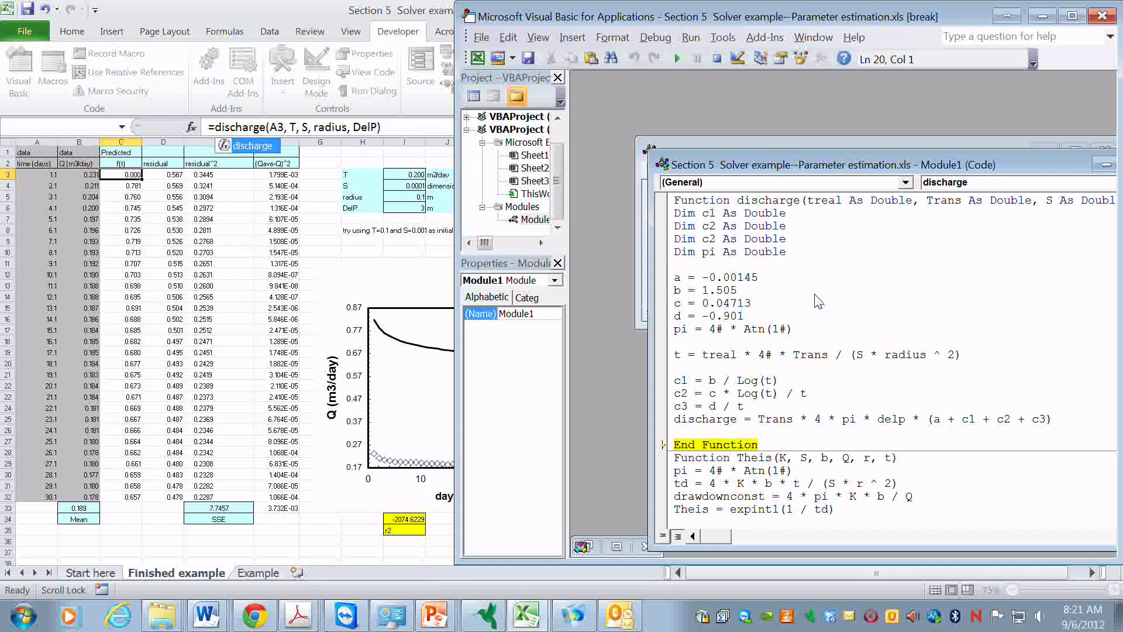
- Stop the discharge function's halted run and re-enter the formula in C3 to recalculate it
click(718, 58)
click(121, 174)
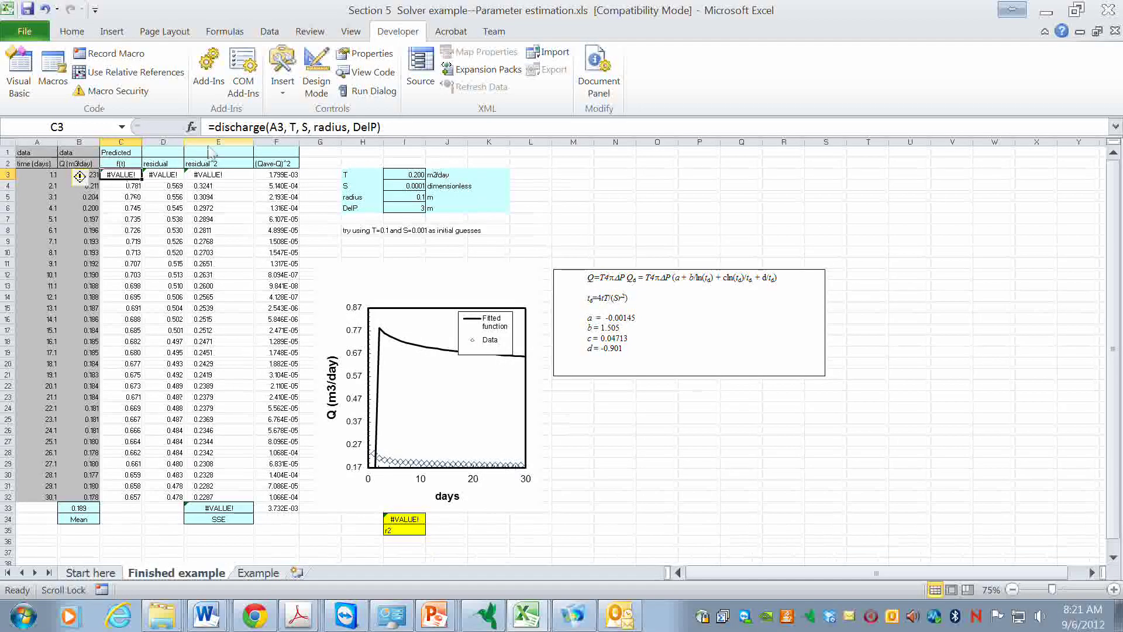
click(268, 127)
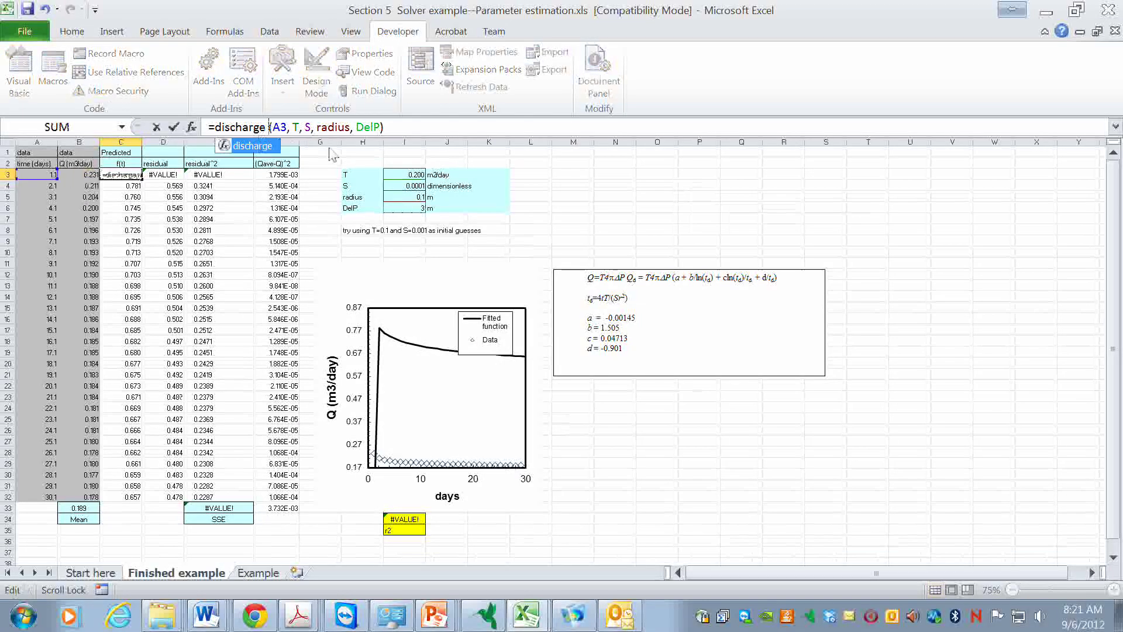
key(Return)
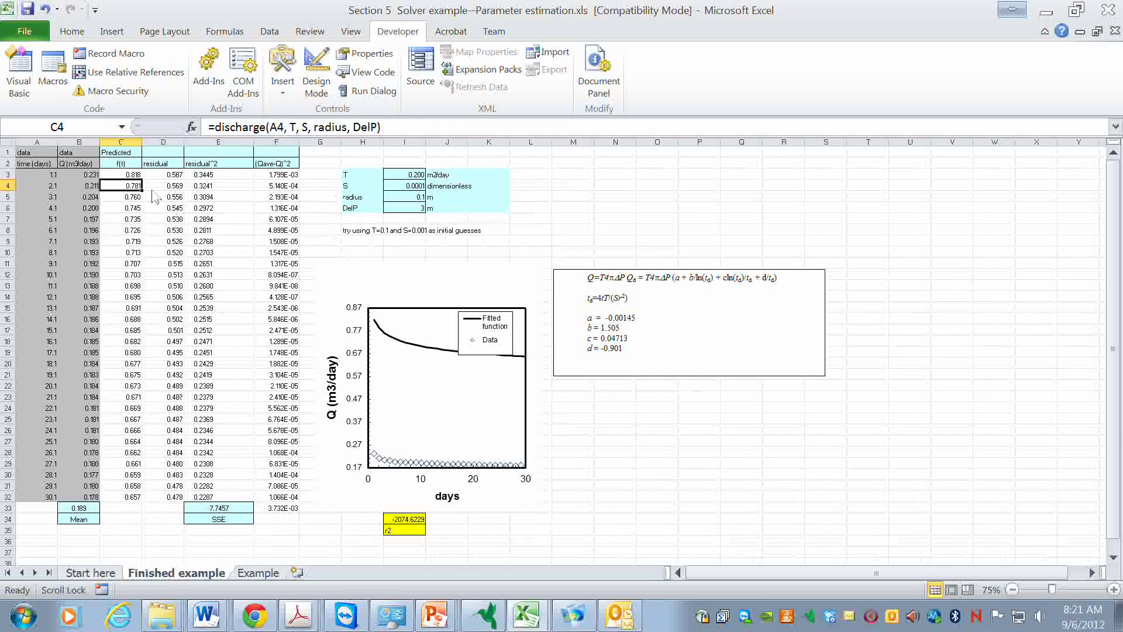
key(Up)
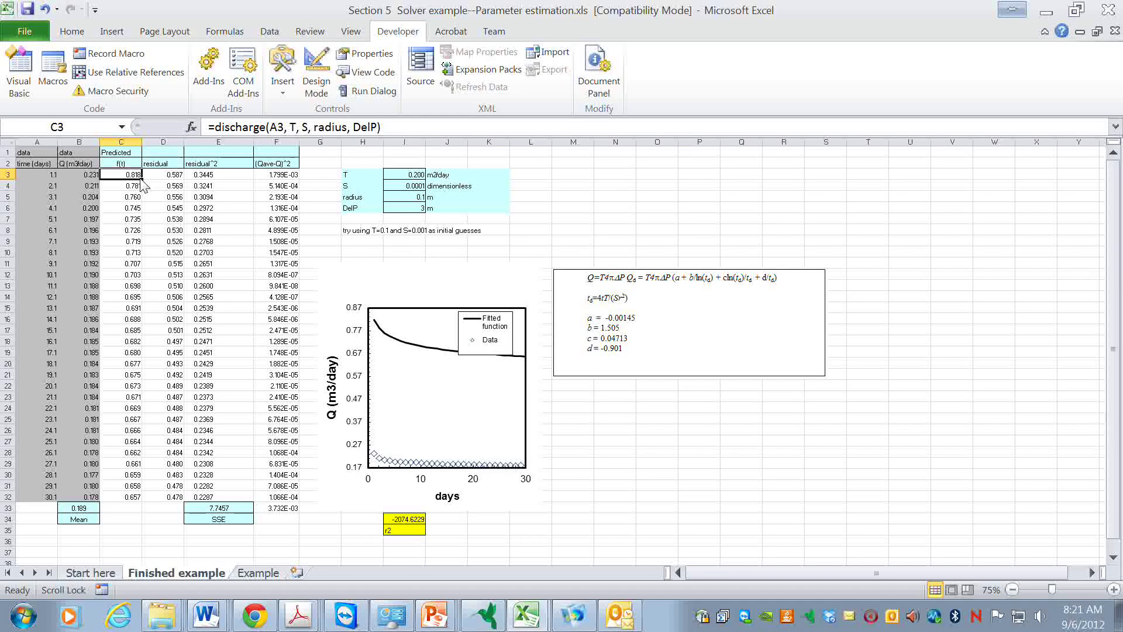
- Fill the discharge formula from C3 down through C32 and check the copied formulas in C5 and C11
drag(142, 180, 140, 502)
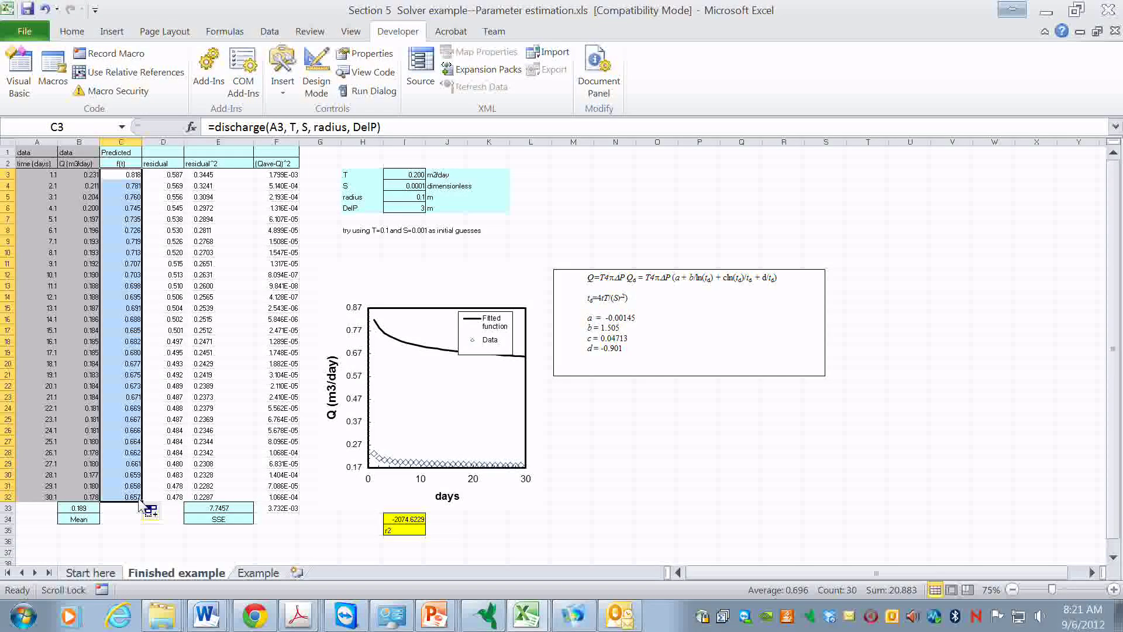
click(122, 198)
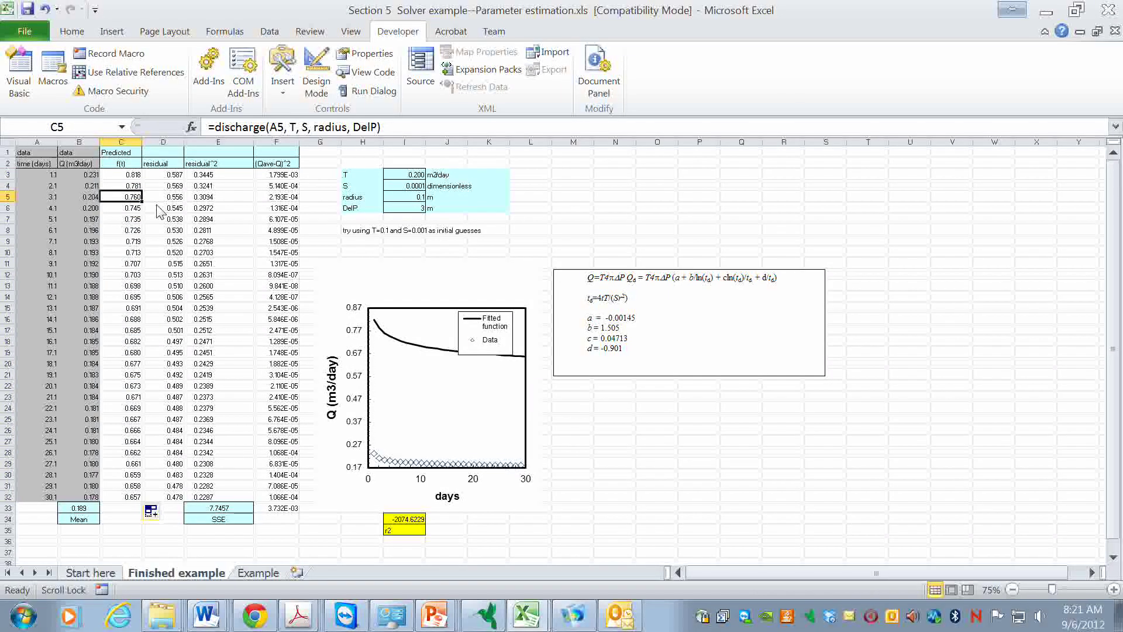
click(133, 264)
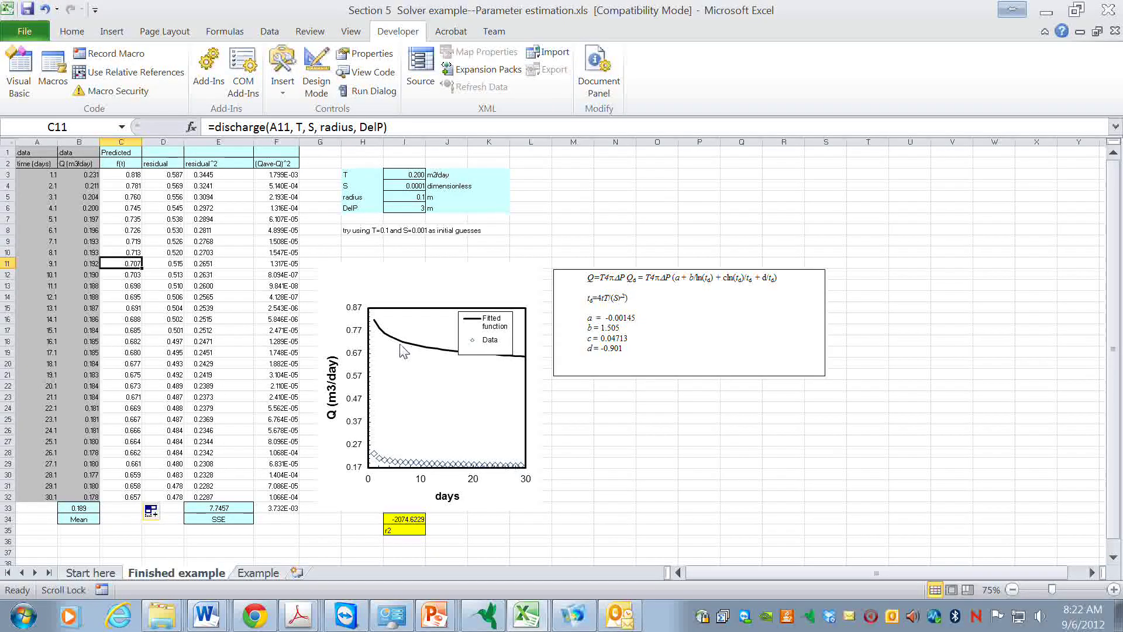
- Set parameter T to 0.1 to try the suggested initial guess against the flow data
click(408, 177)
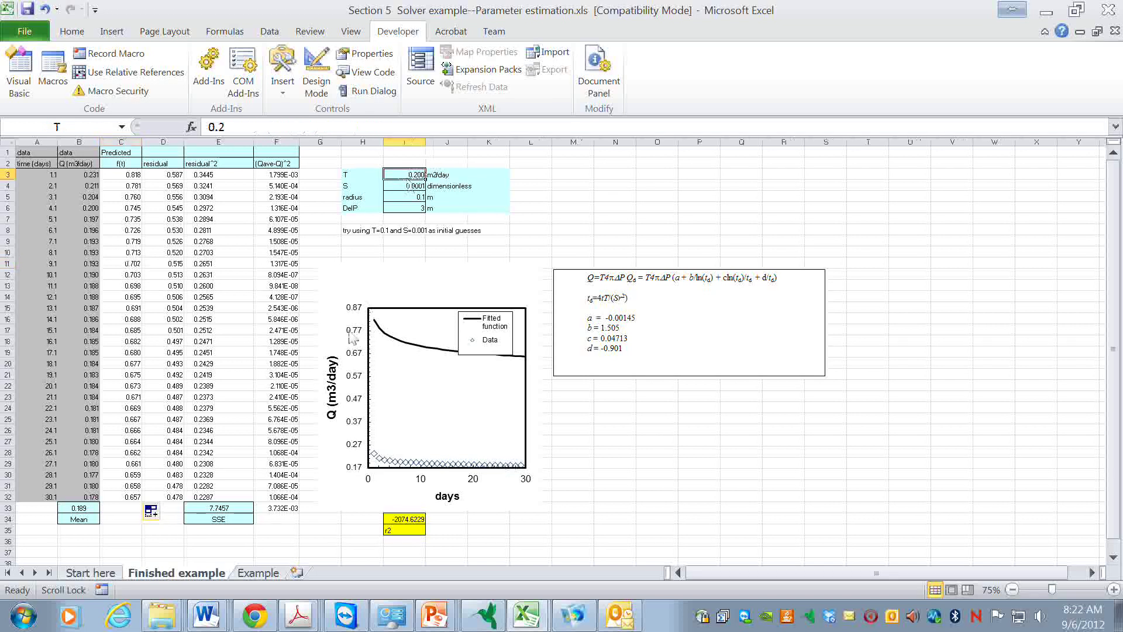
text(0)
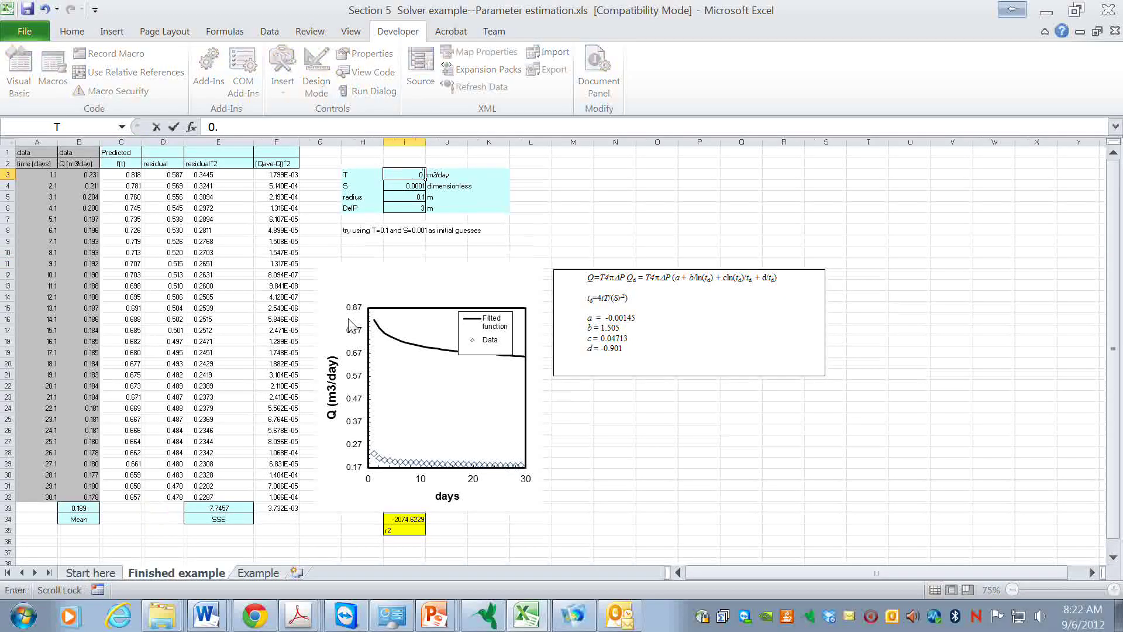
text(.1)
key(Return)
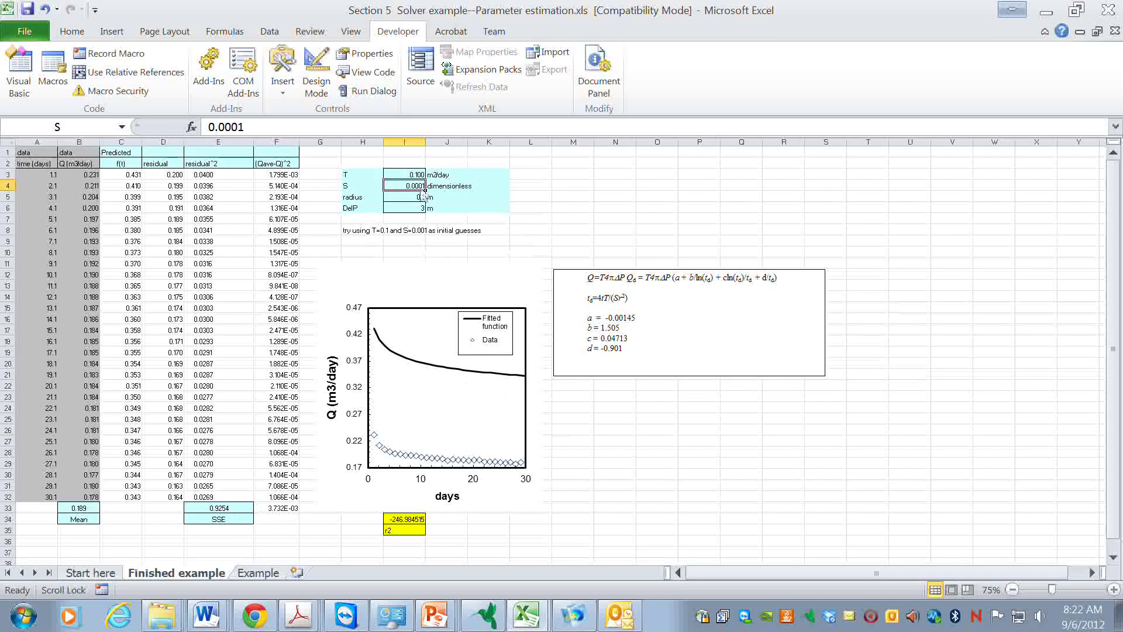
- Set parameter T to 0.07 to bring the fitted curve closer to the data
click(421, 175)
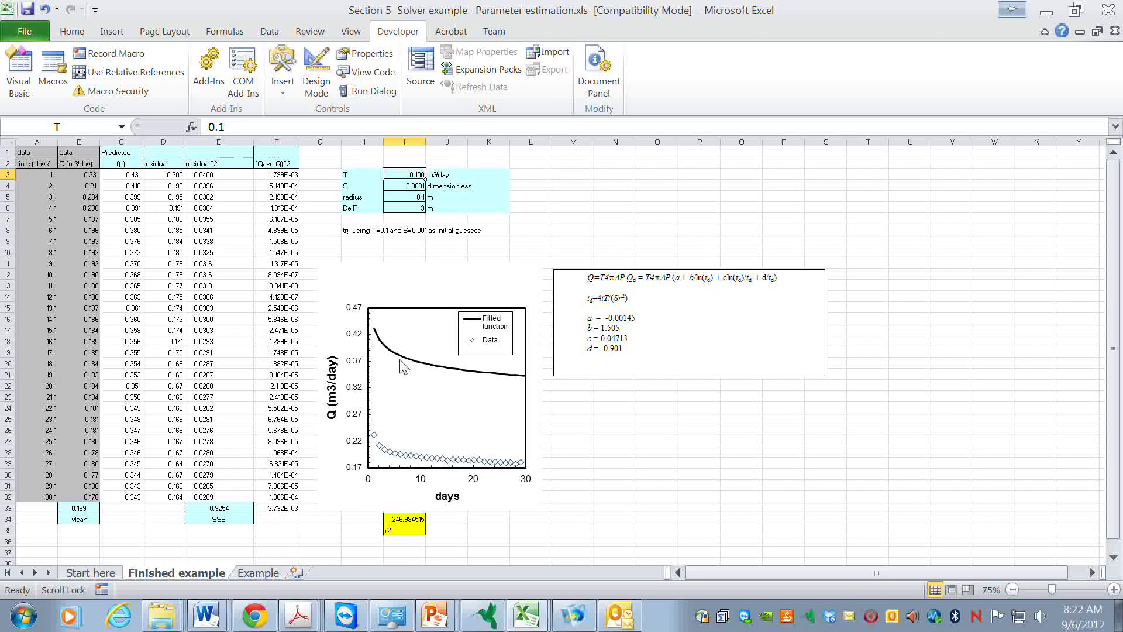
text(0)
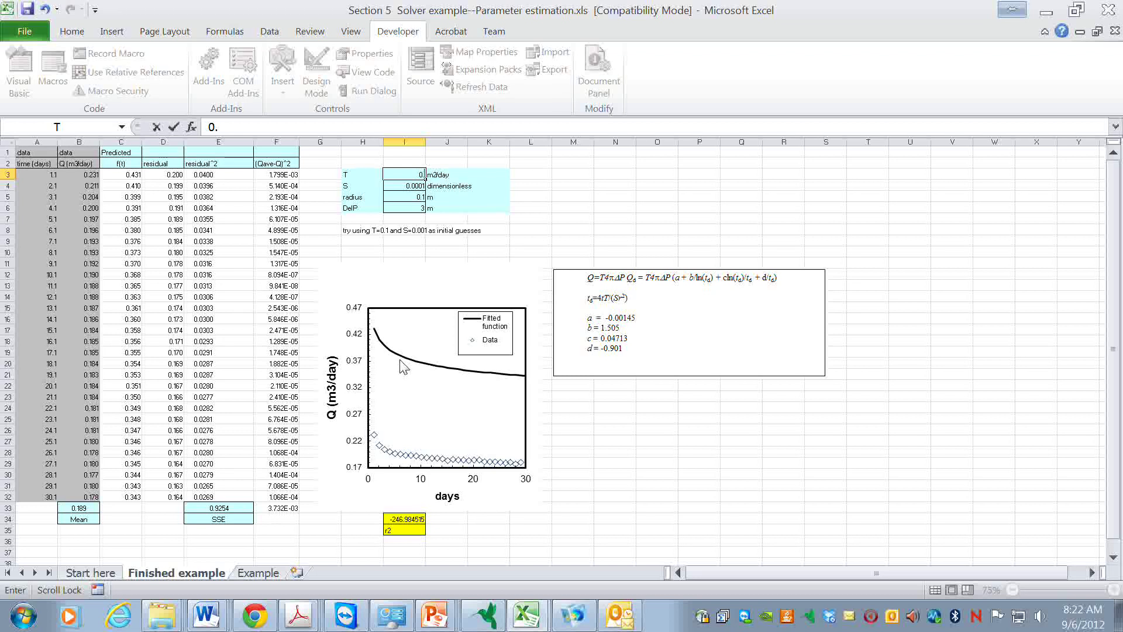
text(.07)
key(Return)
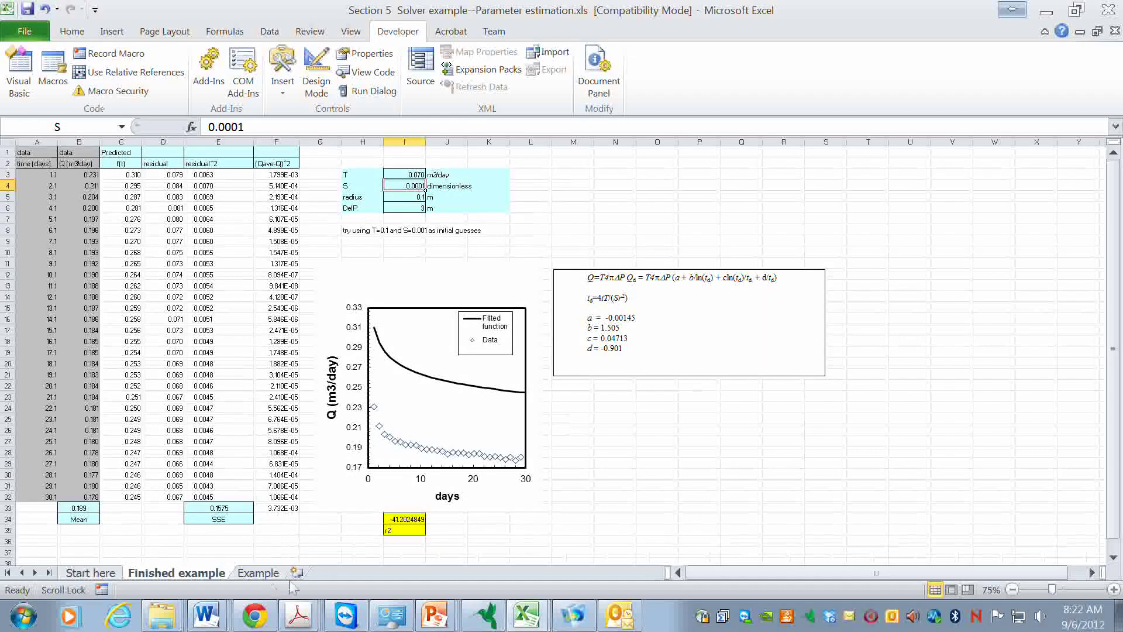
- Examine the residual column D3:D32, comparing row 6's measured and predicted flows with its residual formula
click(166, 176)
drag(169, 181, 174, 505)
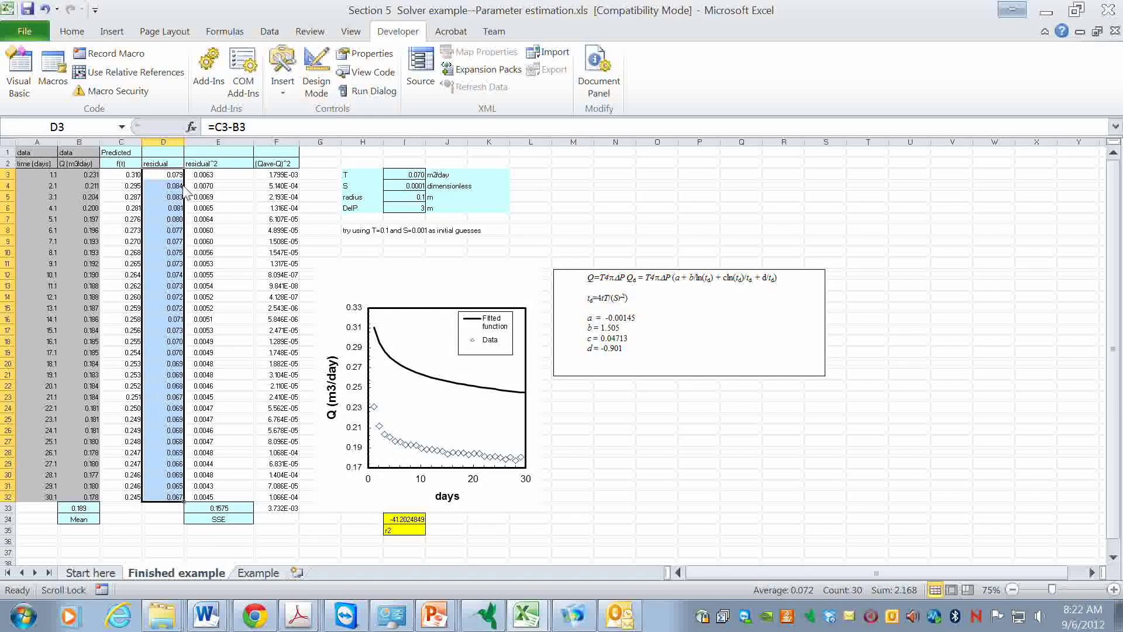
click(80, 209)
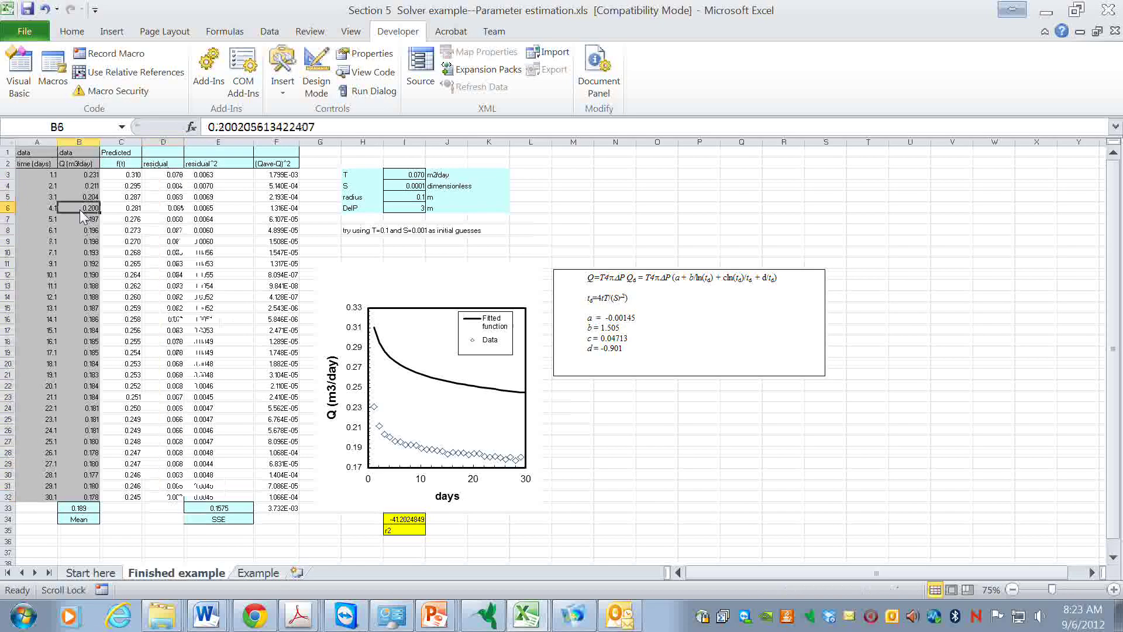
click(121, 211)
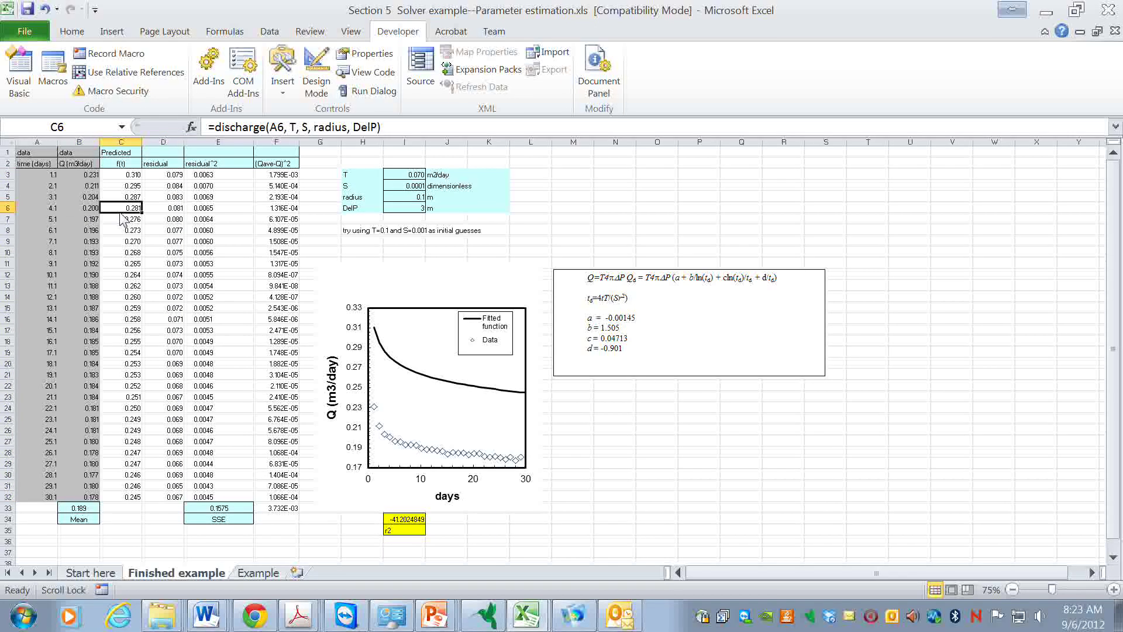
click(89, 212)
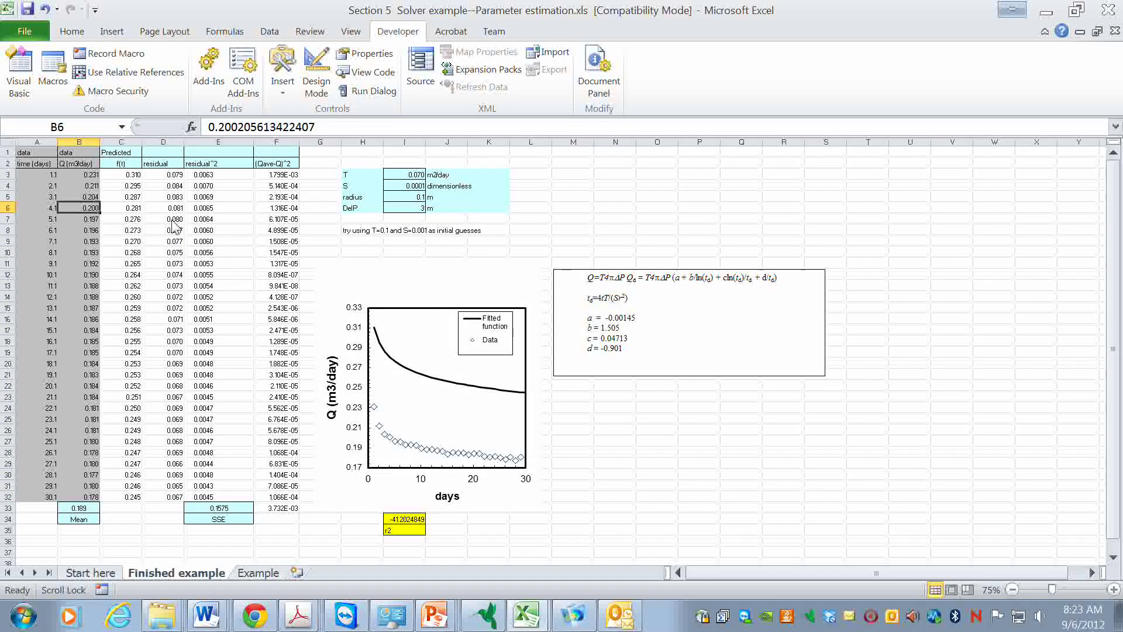
click(169, 211)
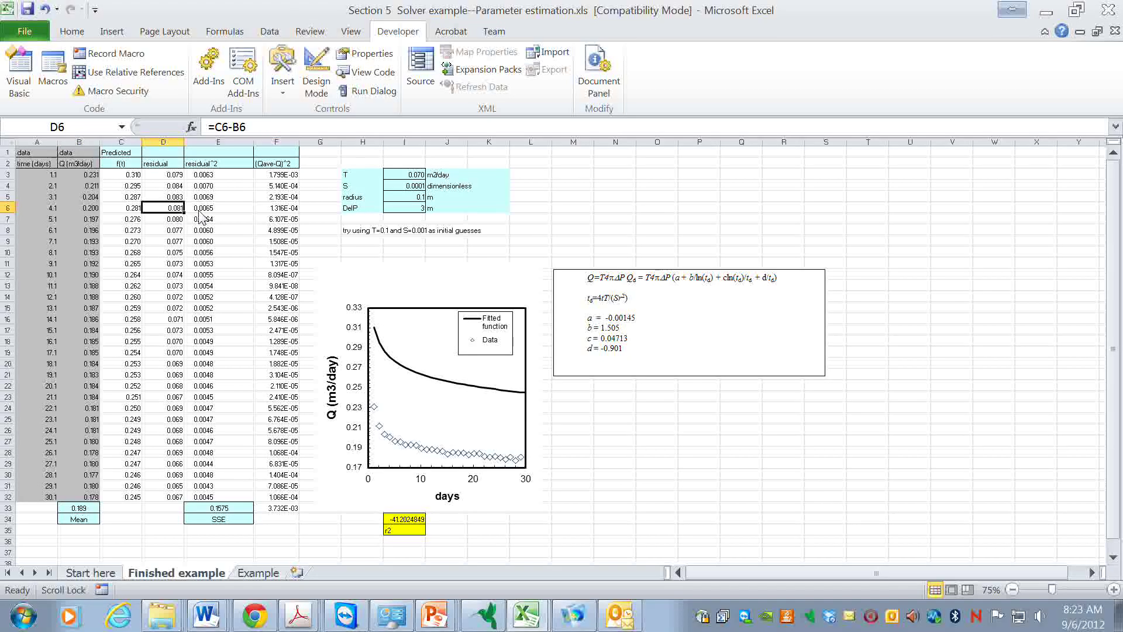
click(243, 134)
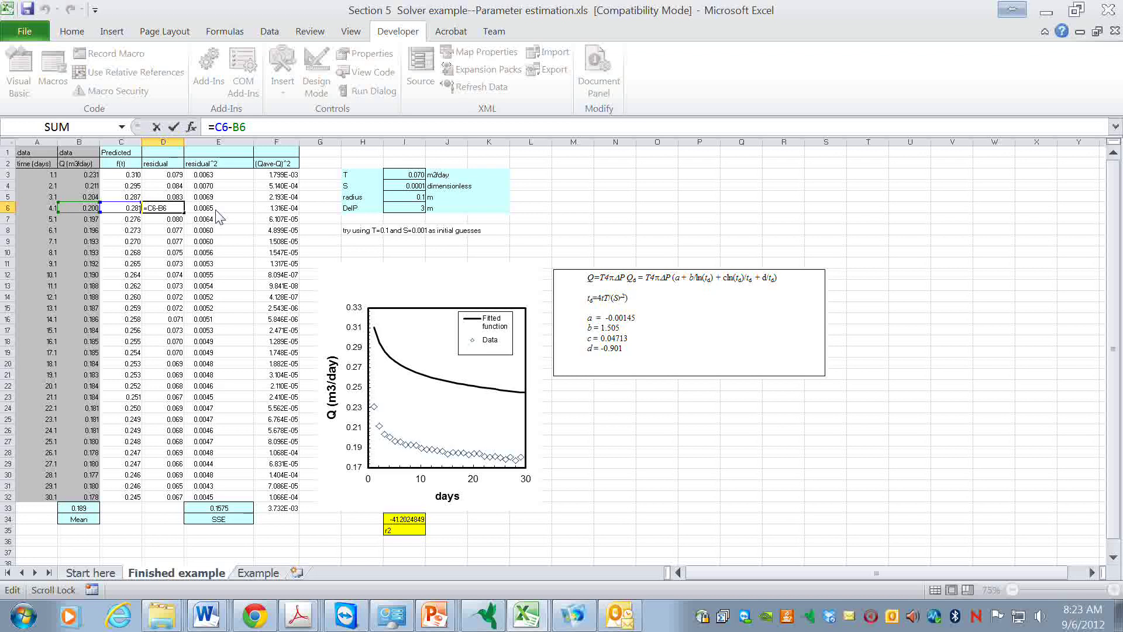
key(Escape)
- Examine the squared residual formula in E6 and the SSE sum formula in E33 without changing them
key(Right)
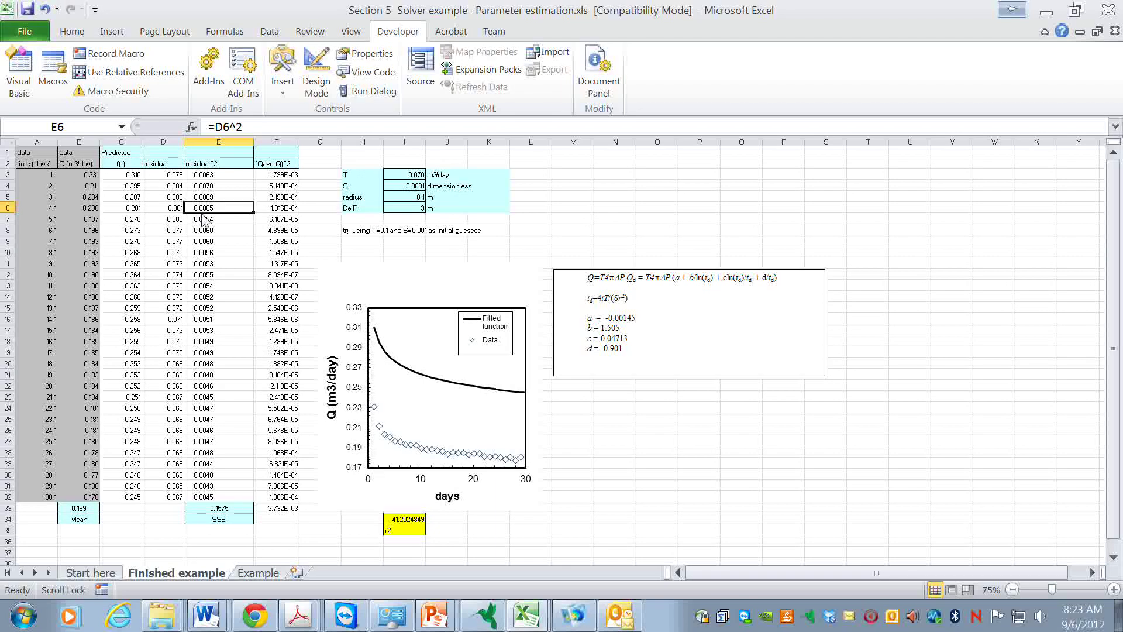
click(223, 508)
key(F2)
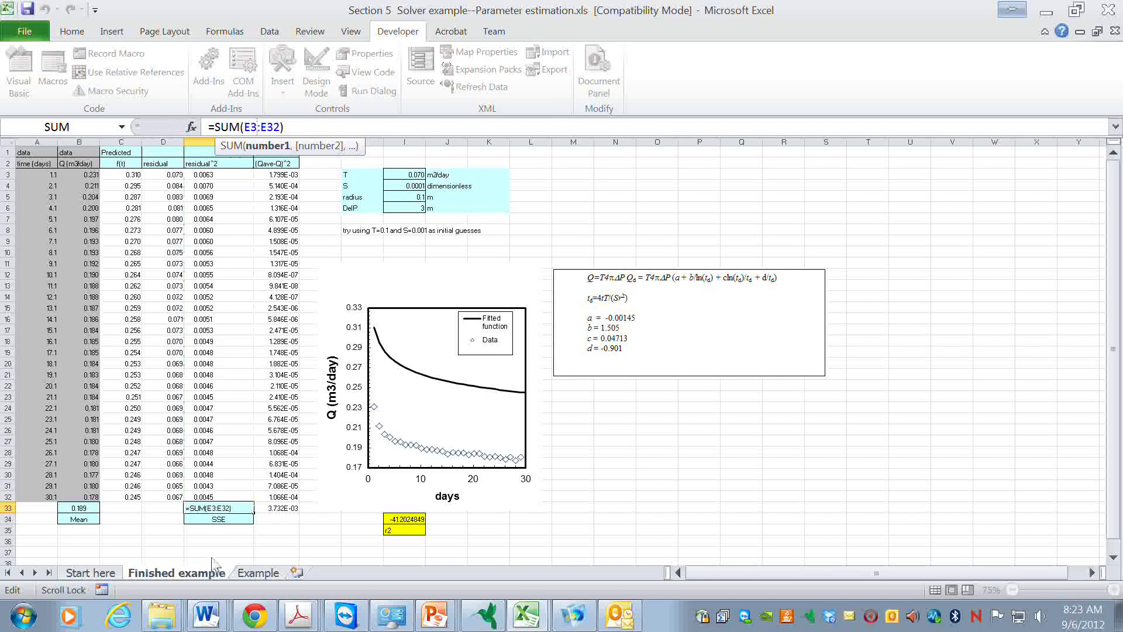
key(Escape)
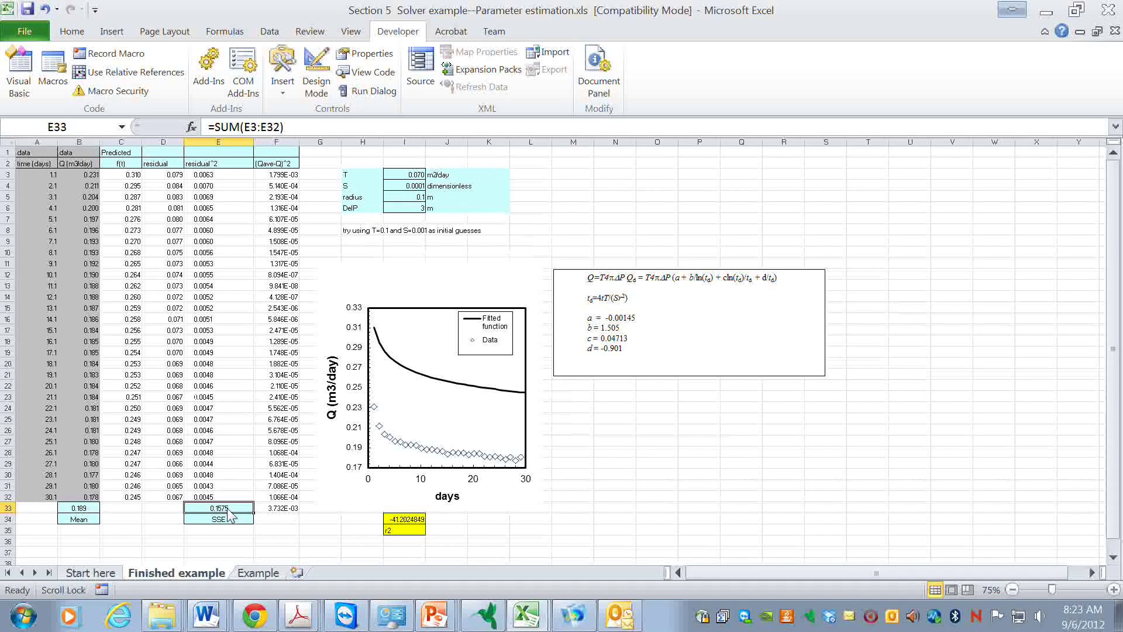
click(229, 531)
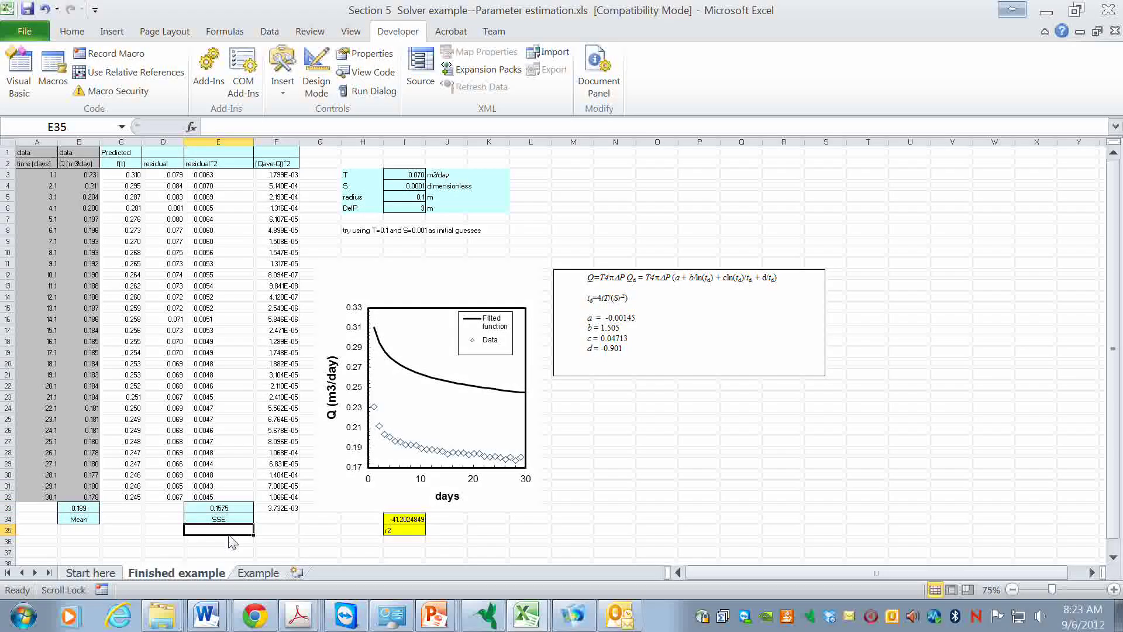
click(236, 508)
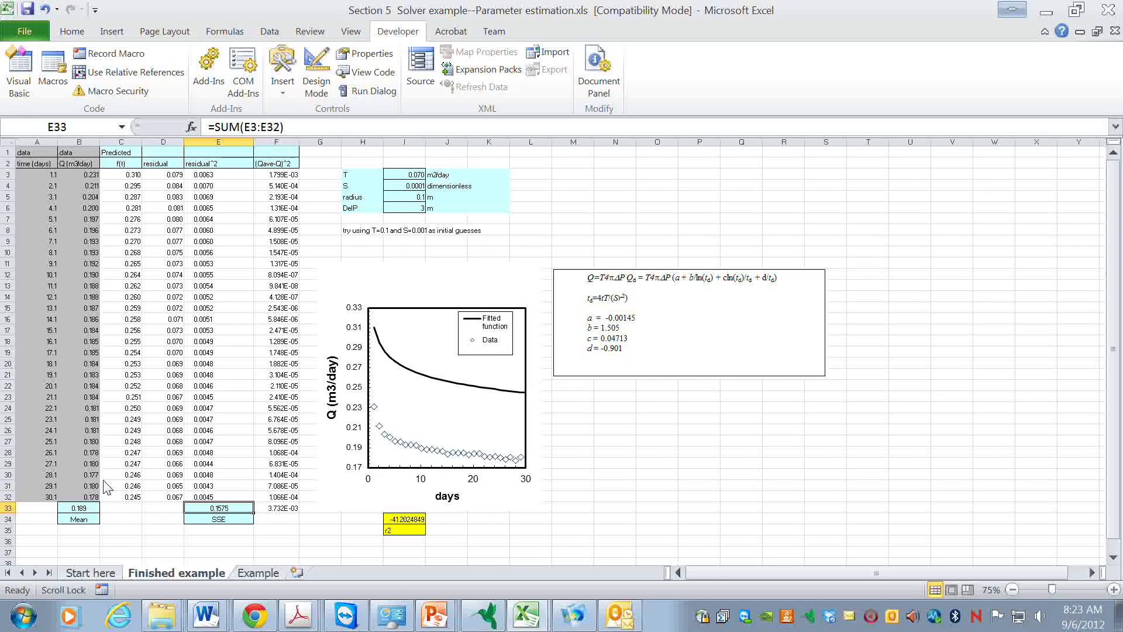
- Examine which data range the mean flow formula in B33 averages, leaving the formula as it is
click(82, 509)
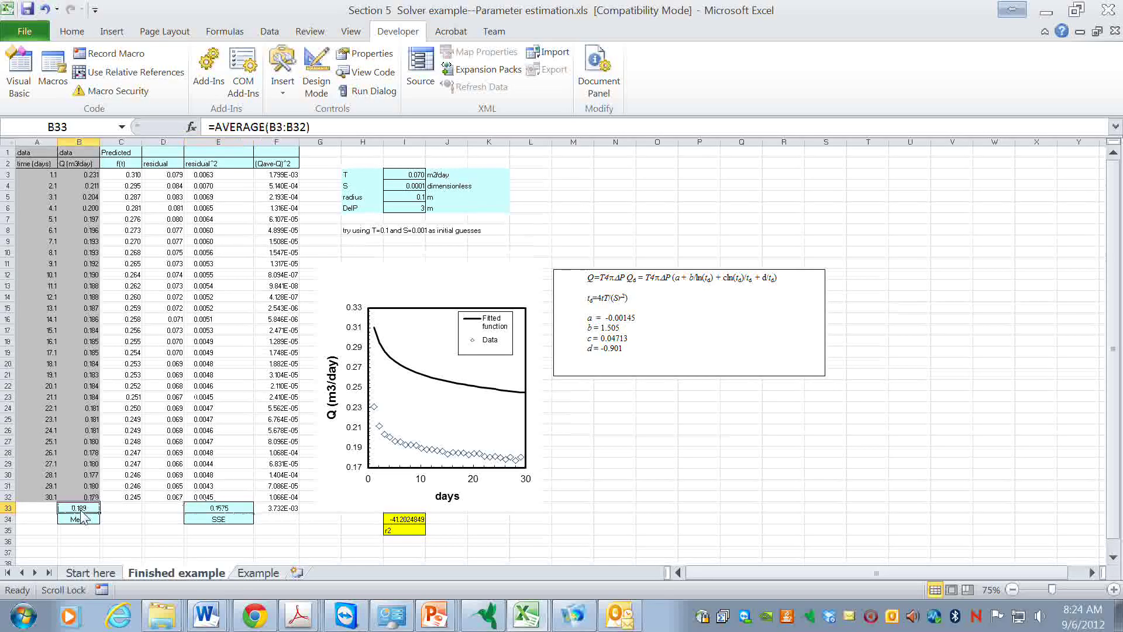
click(260, 127)
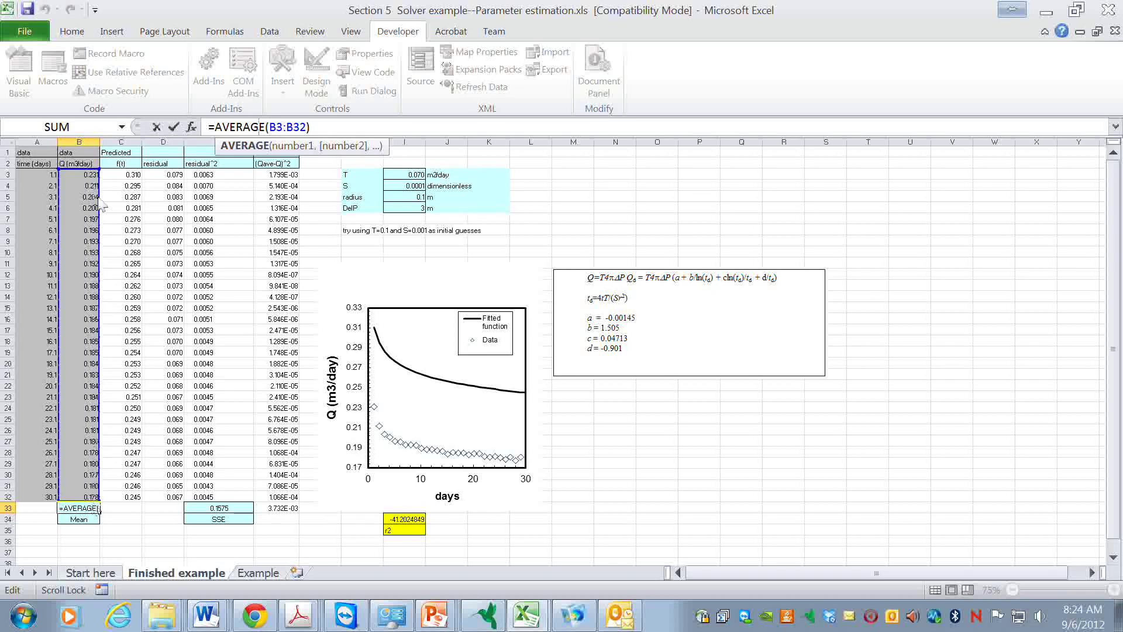
key(Escape)
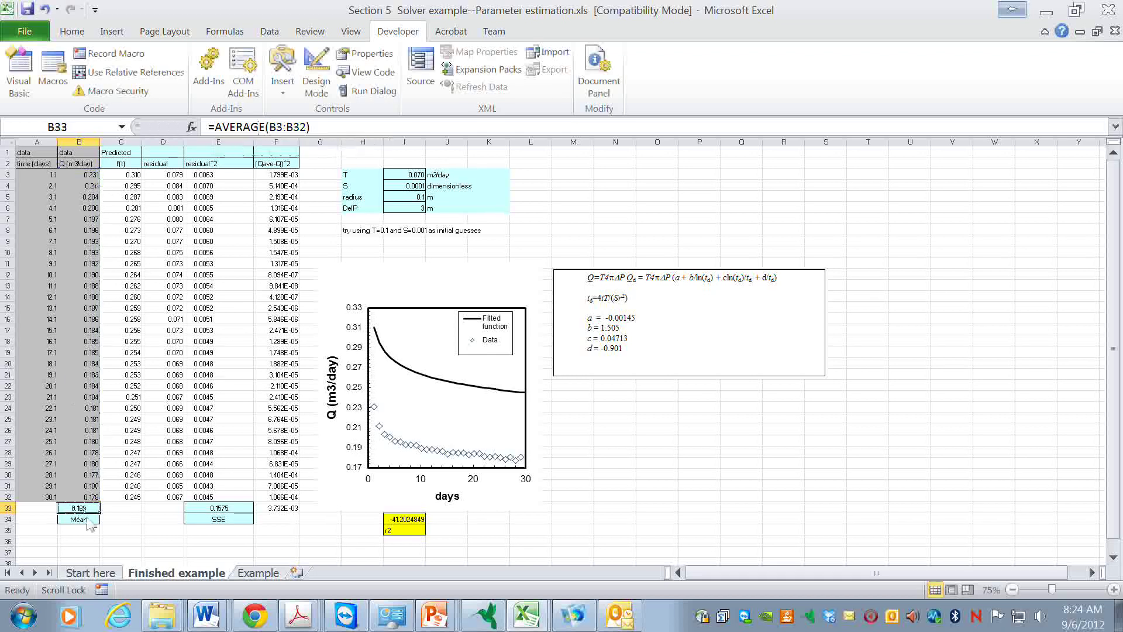
click(95, 531)
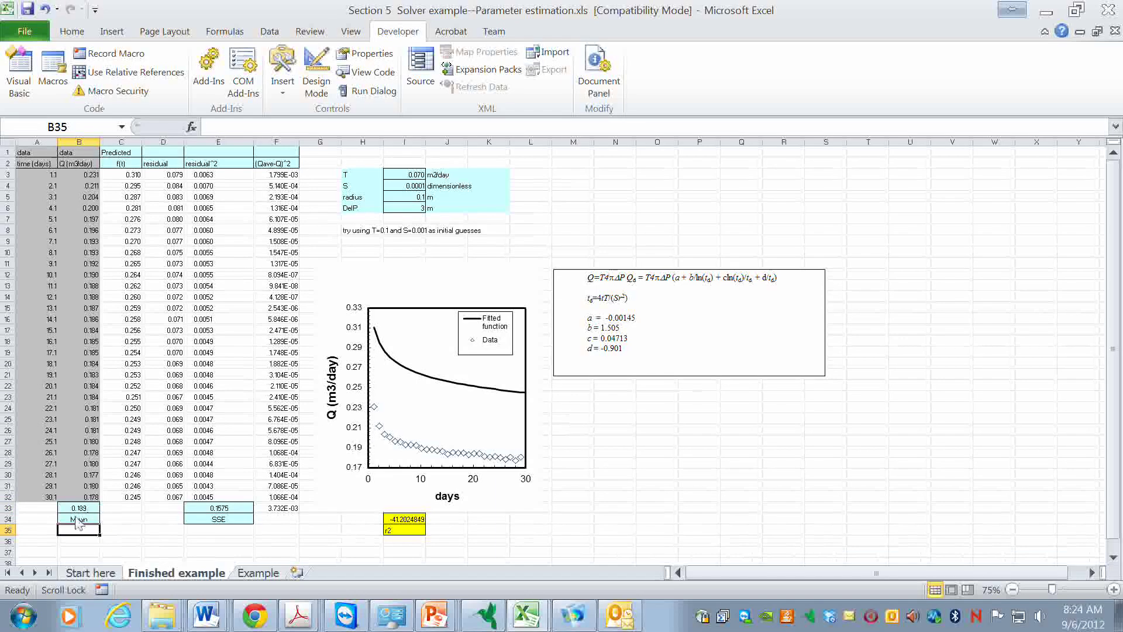
click(78, 519)
key(Up)
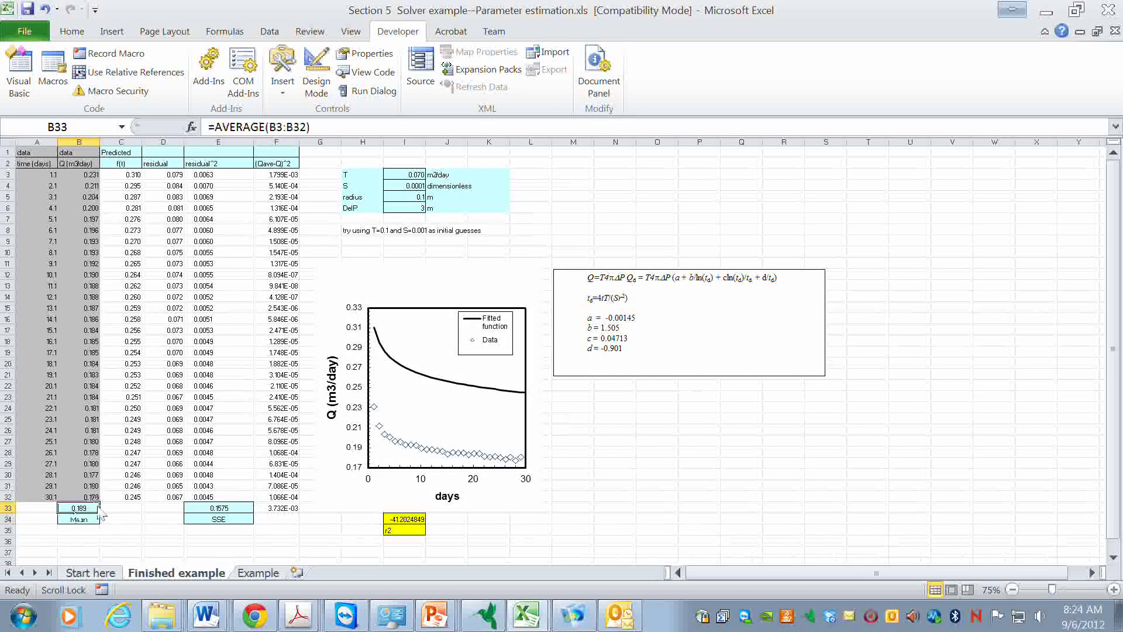
- Examine the squared deviation-from-mean formulas in F3:F32, including the fixed reference to the mean, and their sum in F33
click(286, 175)
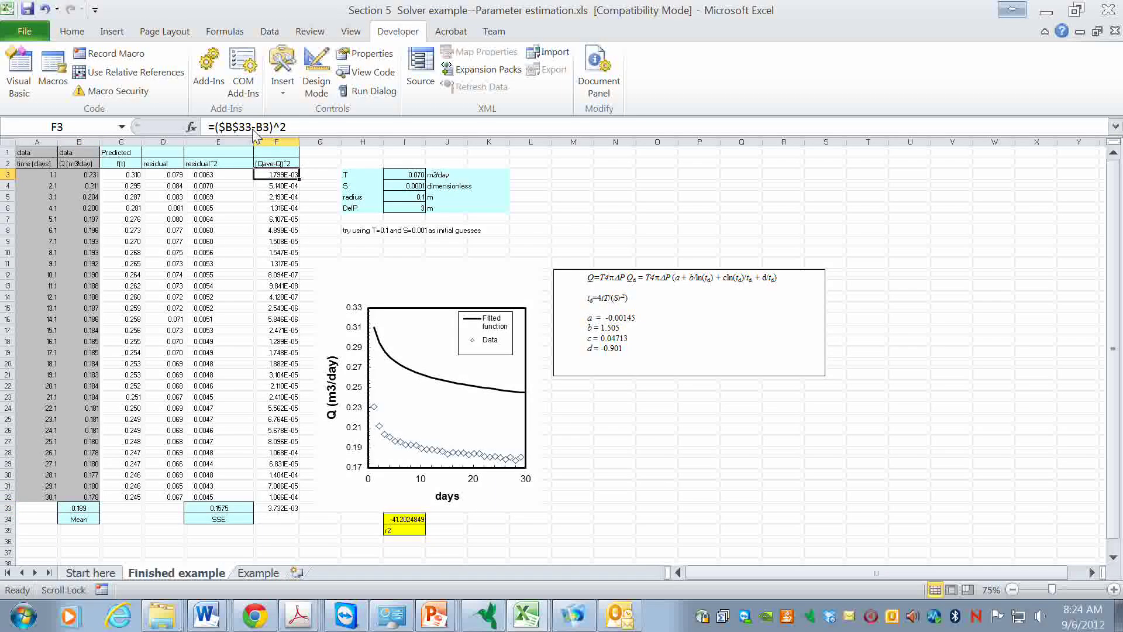
key(F2)
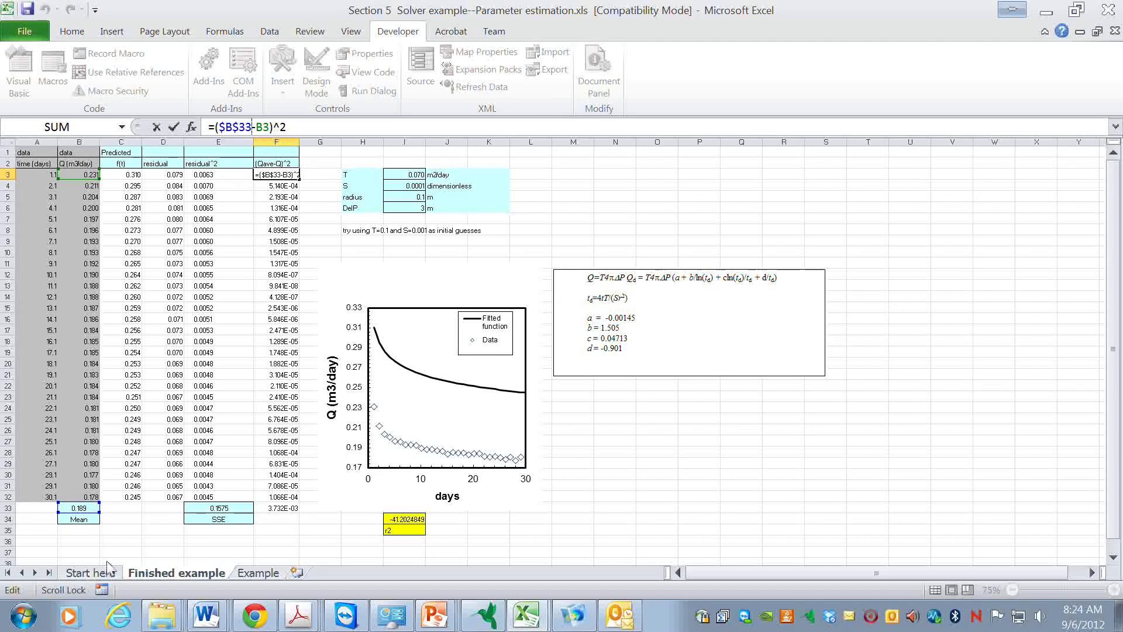
key(ctrl+Return)
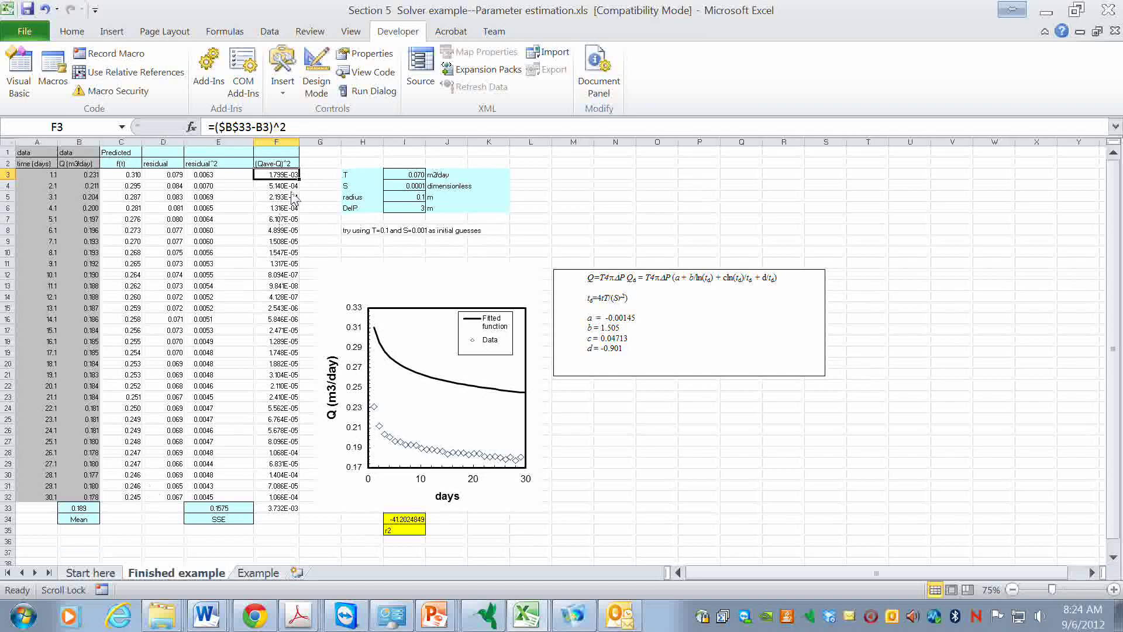
click(276, 363)
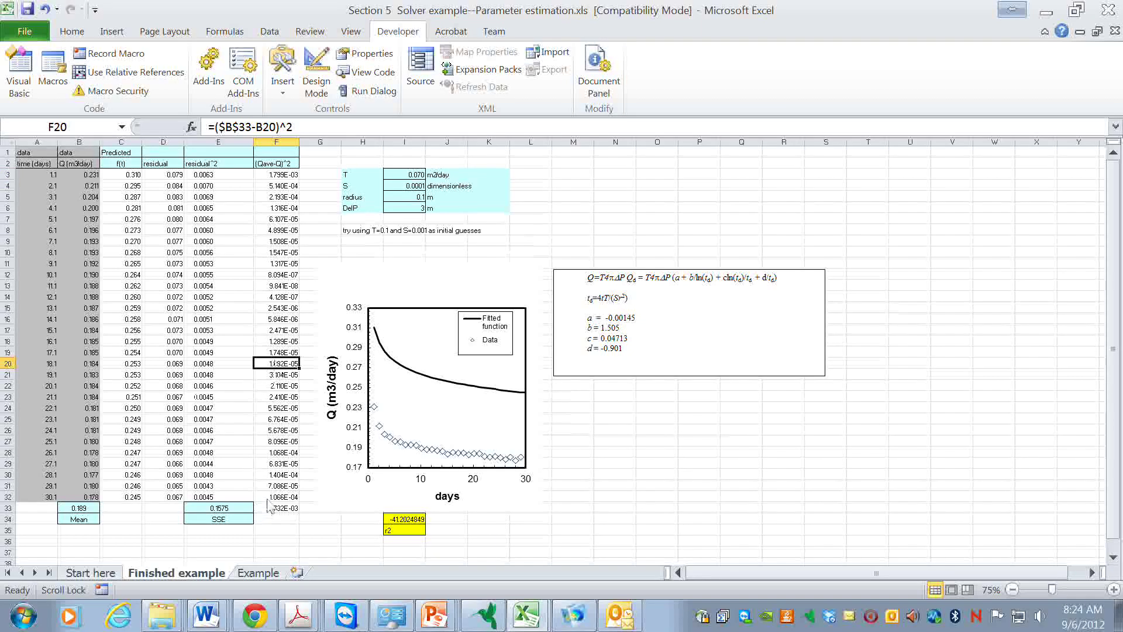
drag(273, 497, 296, 178)
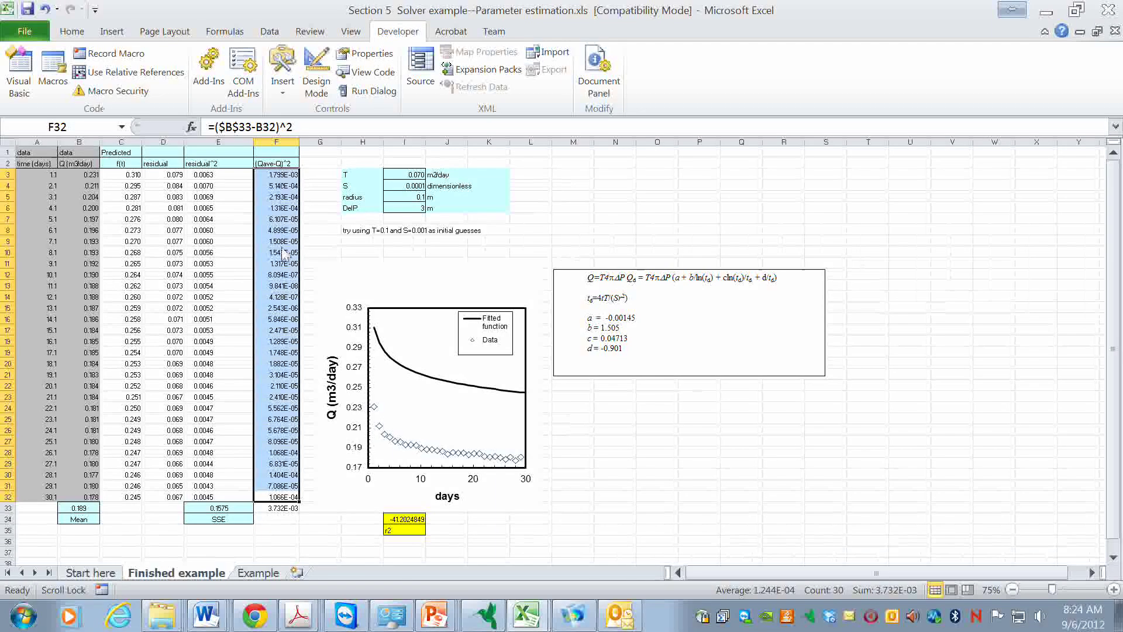
click(277, 508)
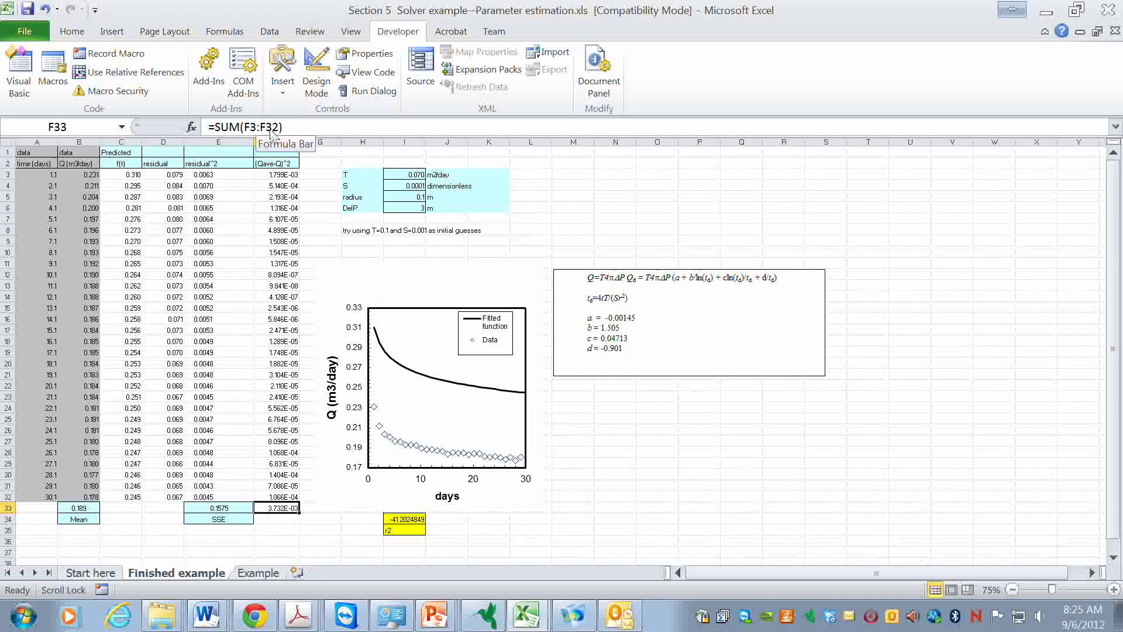
- Examine which range the sum of squared deviations in F33 covers, leaving its formula as it is
click(248, 127)
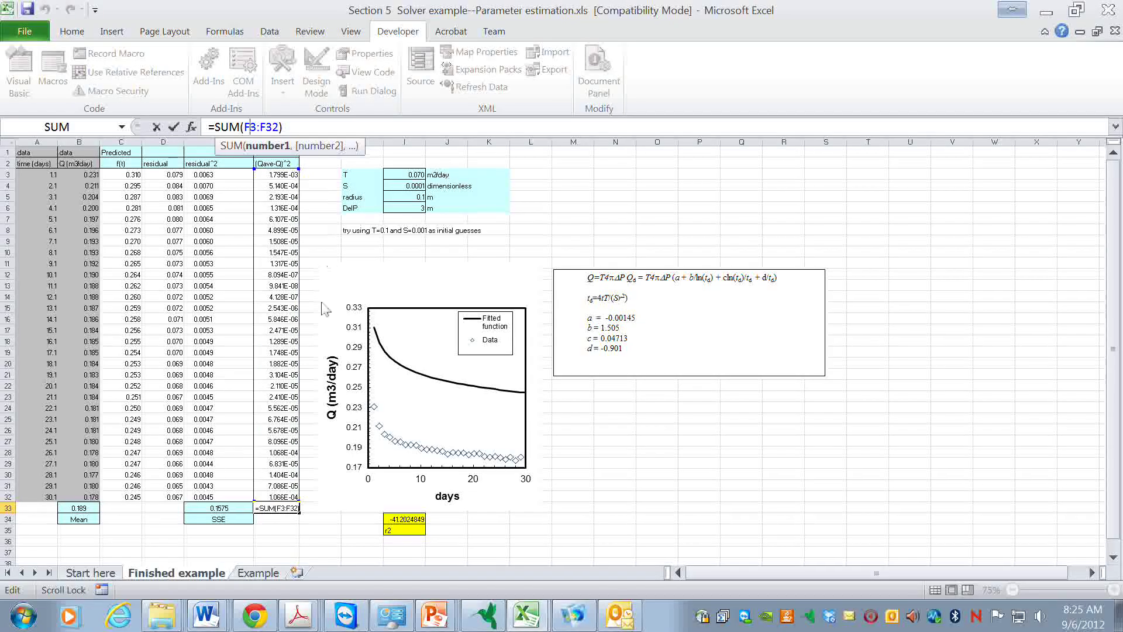
key(Escape)
drag(277, 541, 278, 554)
click(275, 508)
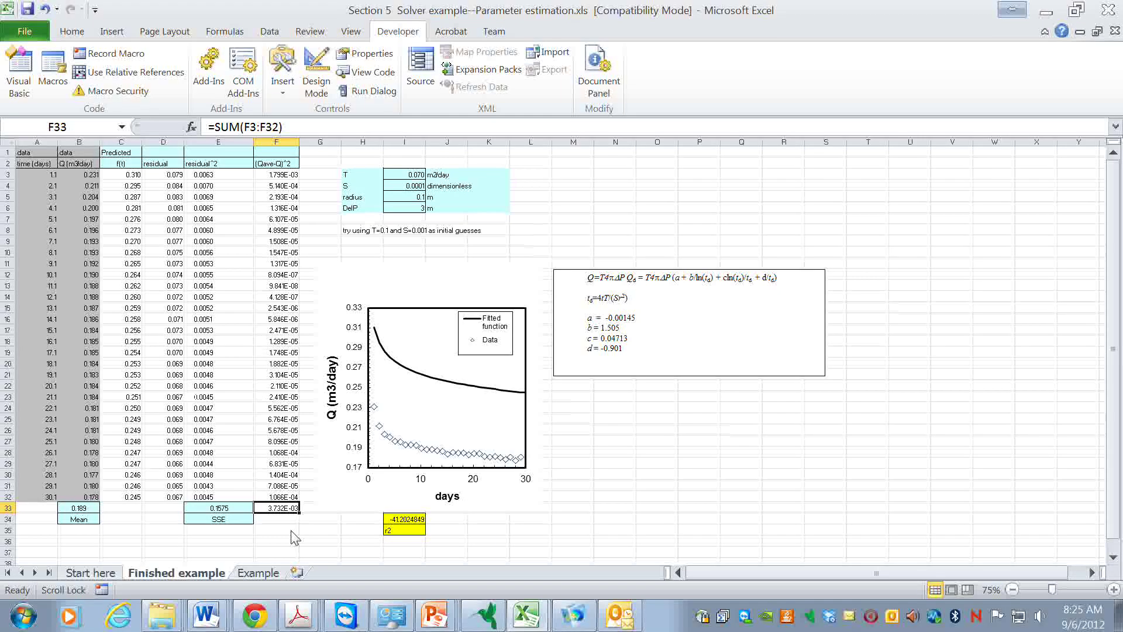
- Examine which cells the r2 formula in I34 references, leaving the formula as it is
click(408, 520)
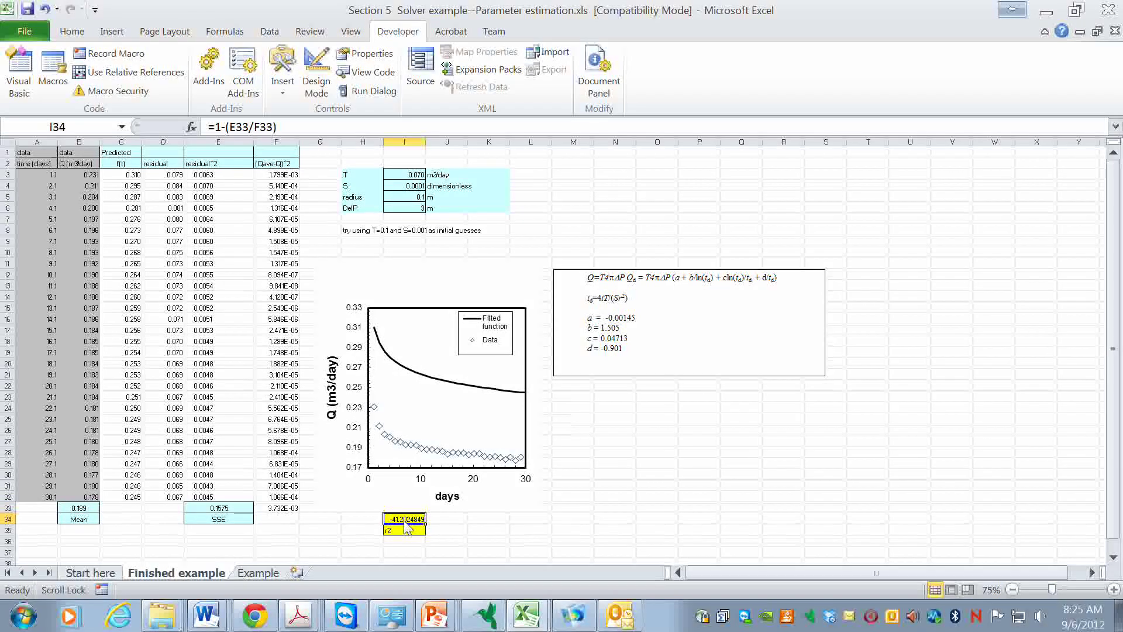
click(237, 129)
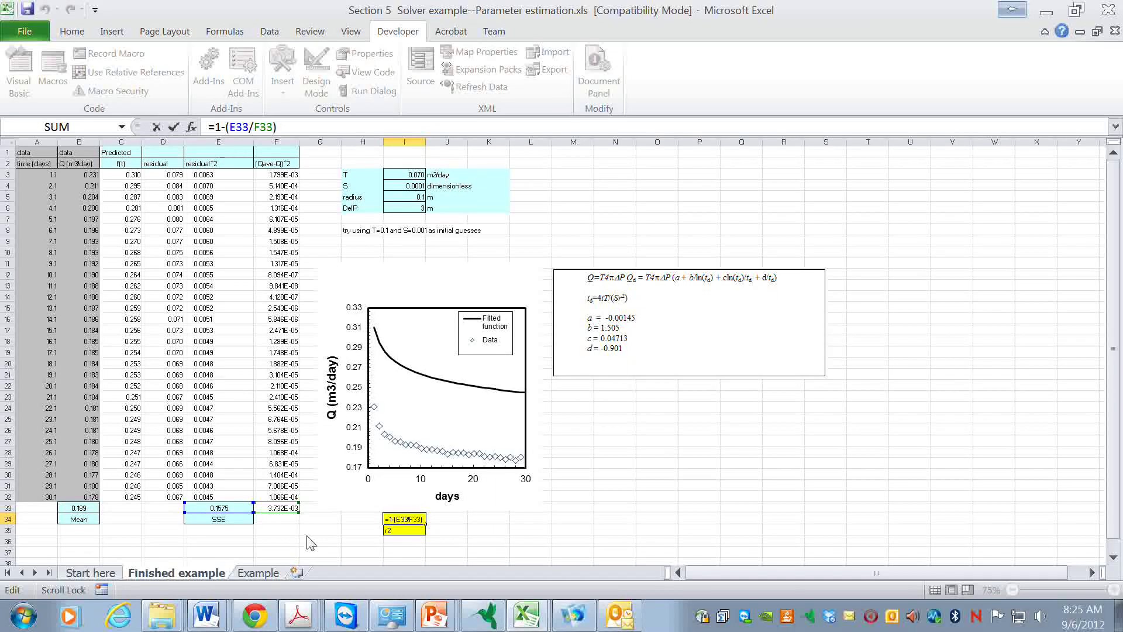
key(ctrl+Return)
click(362, 529)
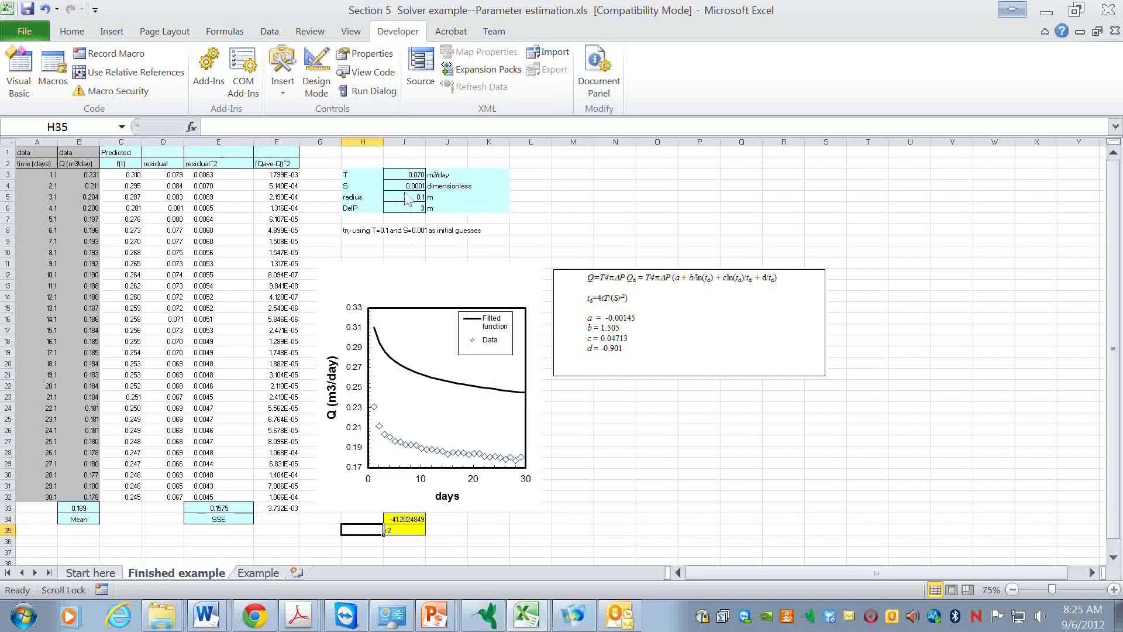
- Try 0.03 and 0.04 as guesses for parameter T, comparing the fitted curve with the data for each
click(407, 176)
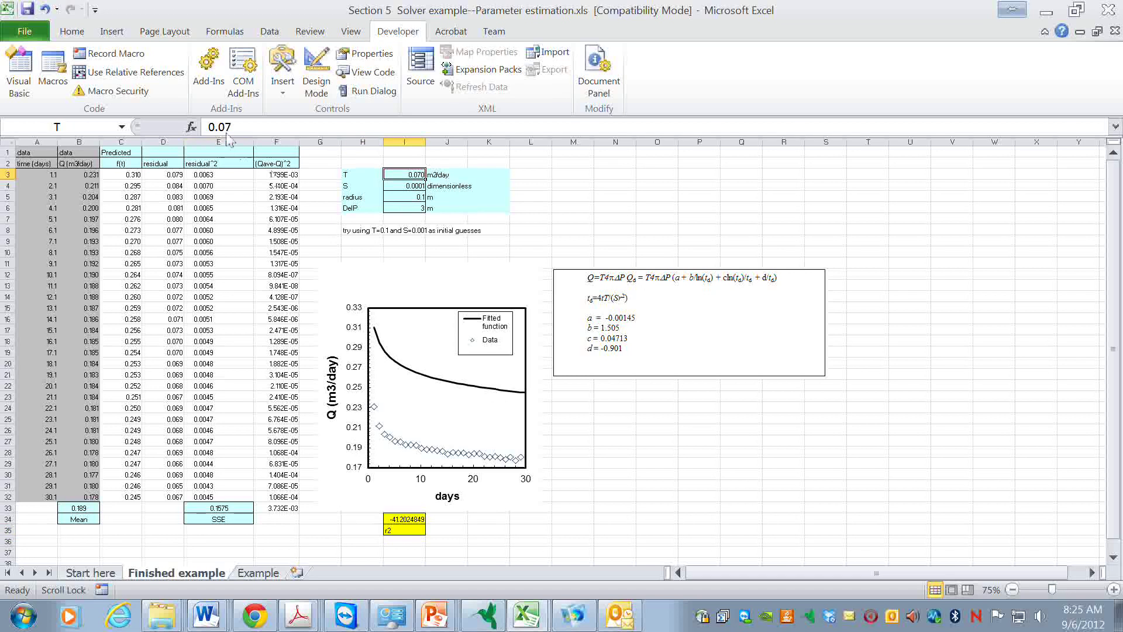
text(0.0)
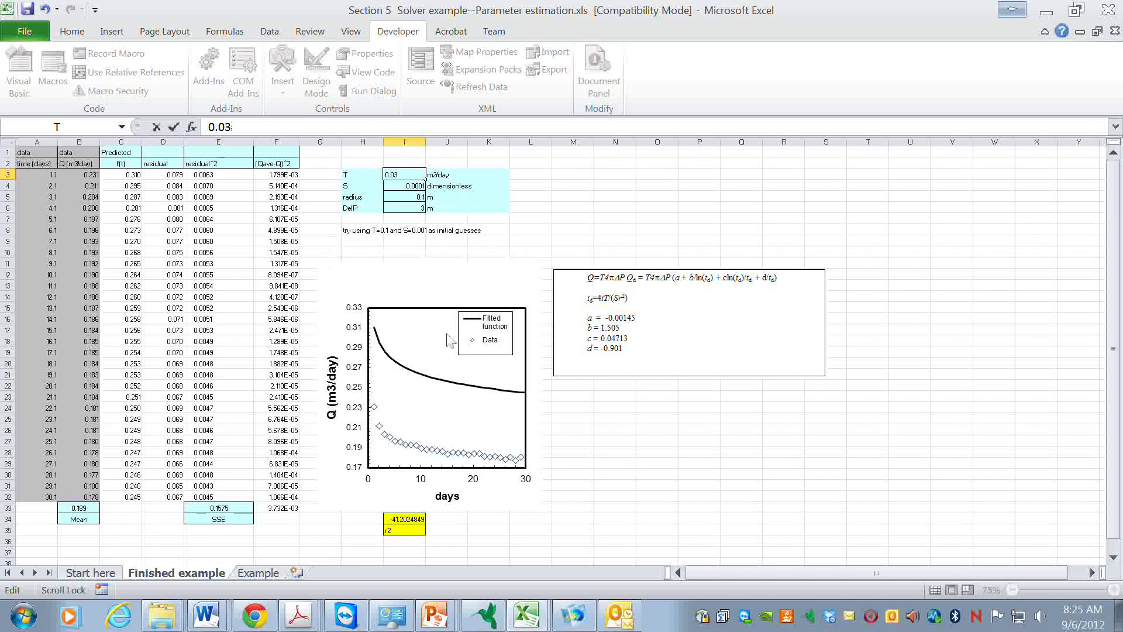
key(Return)
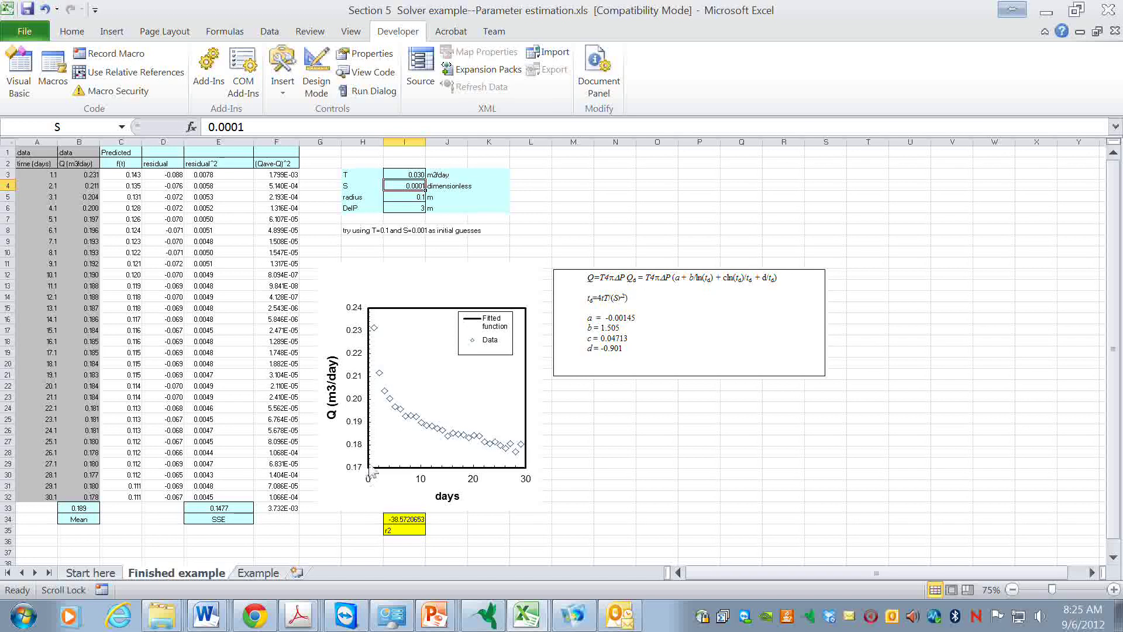
click(405, 175)
click(251, 131)
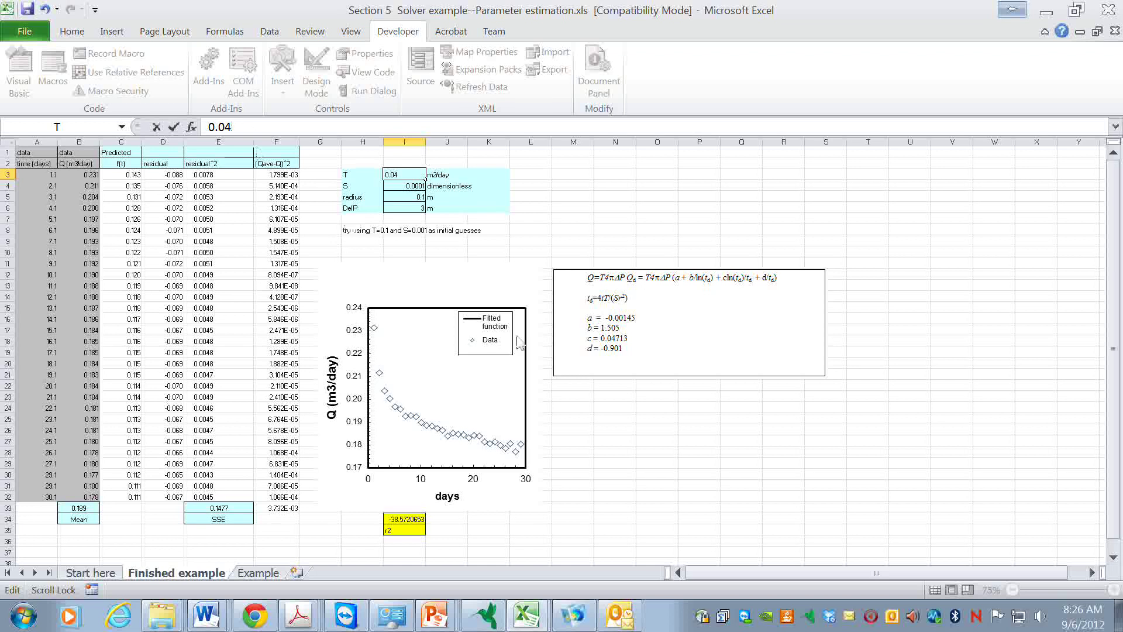
key(Return)
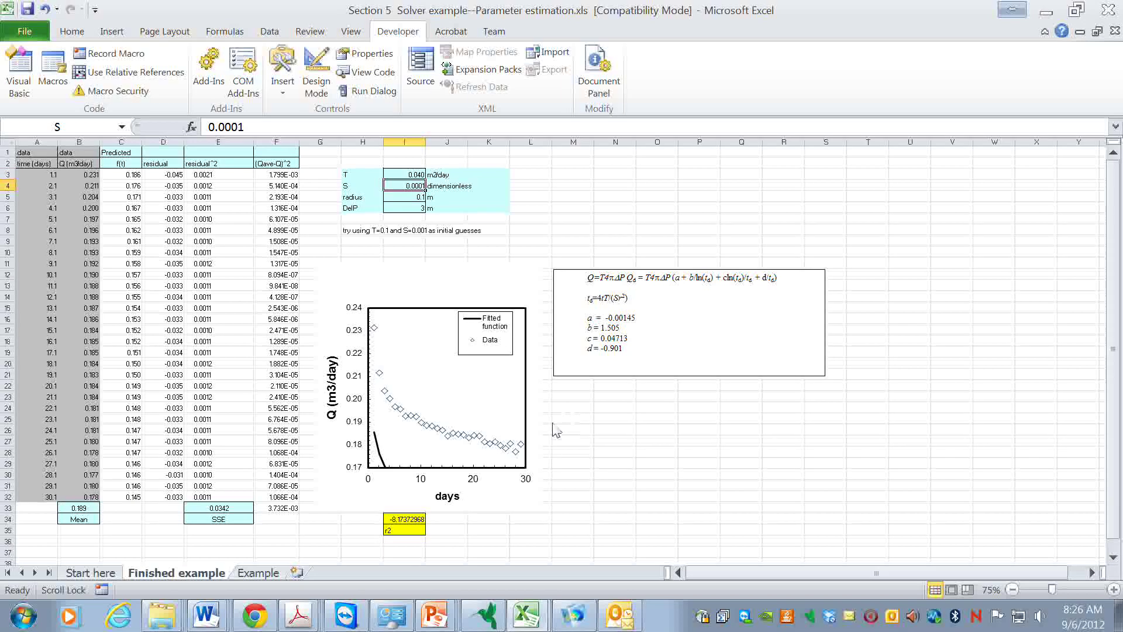
- Set parameter T to 0.05 and inspect the SSE cell E33
click(419, 175)
click(245, 128)
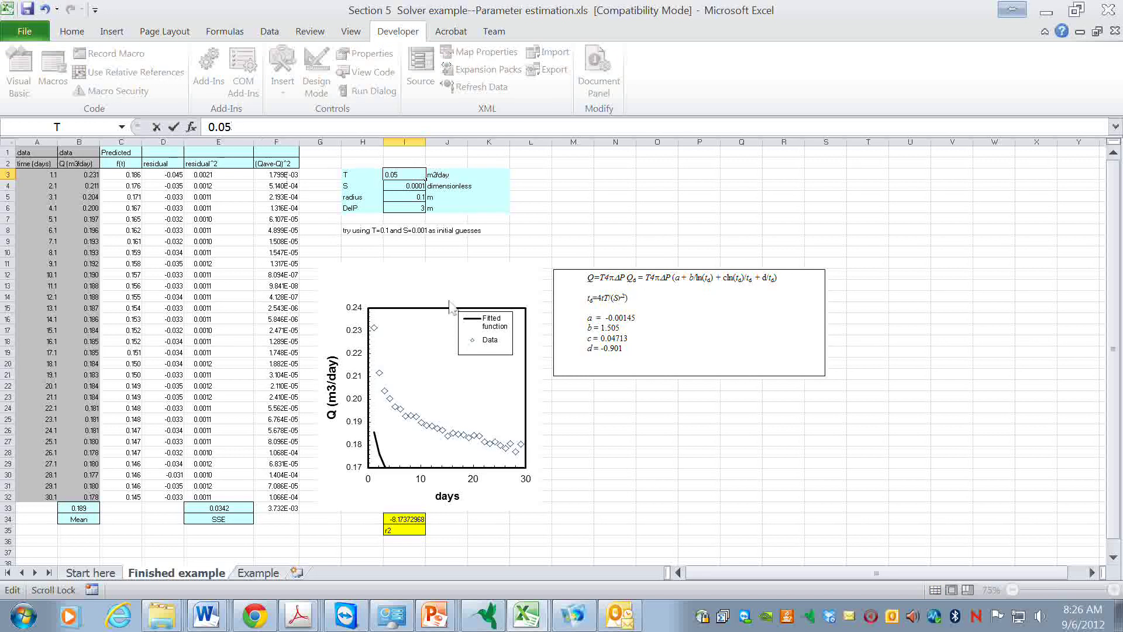
key(Return)
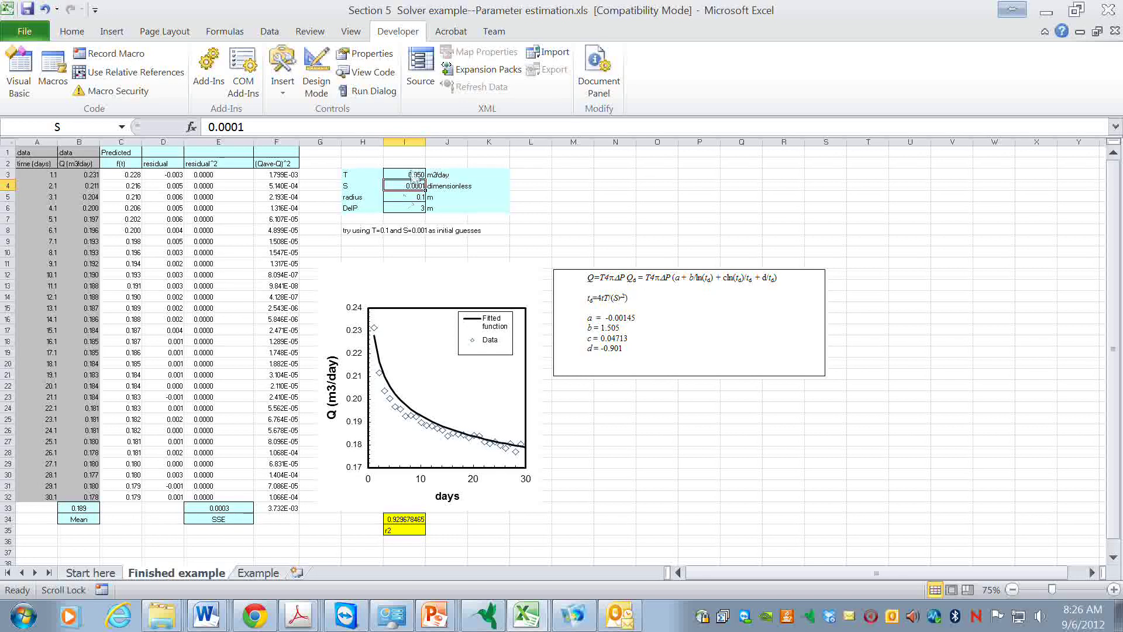
click(218, 509)
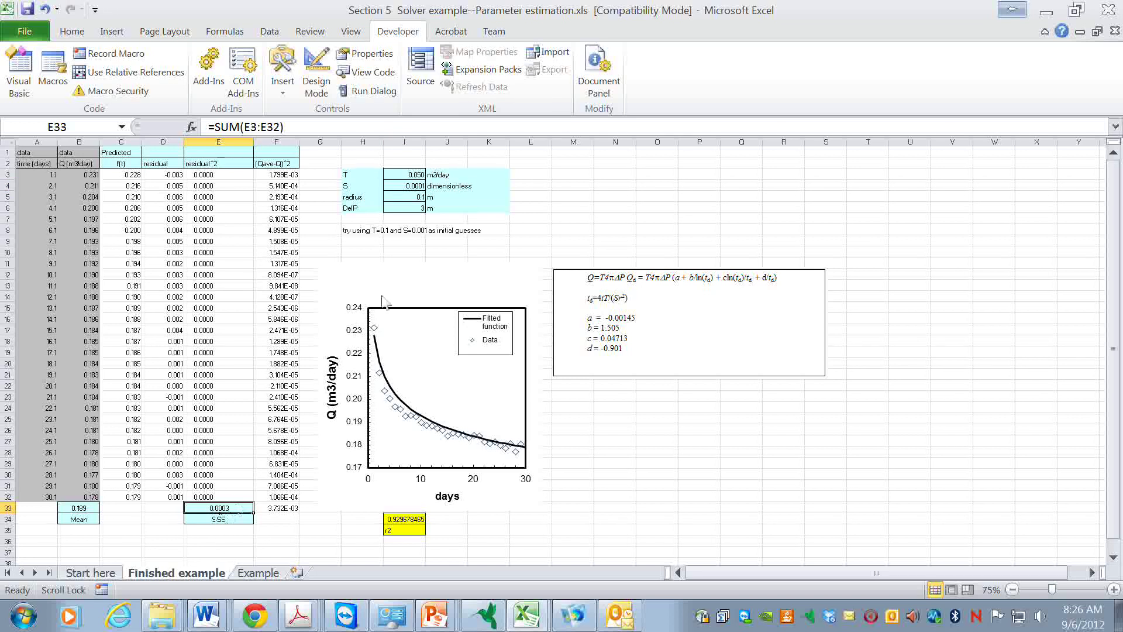
- Try 0.06 as the guess for parameter T and inspect the r2 cell I34
click(411, 176)
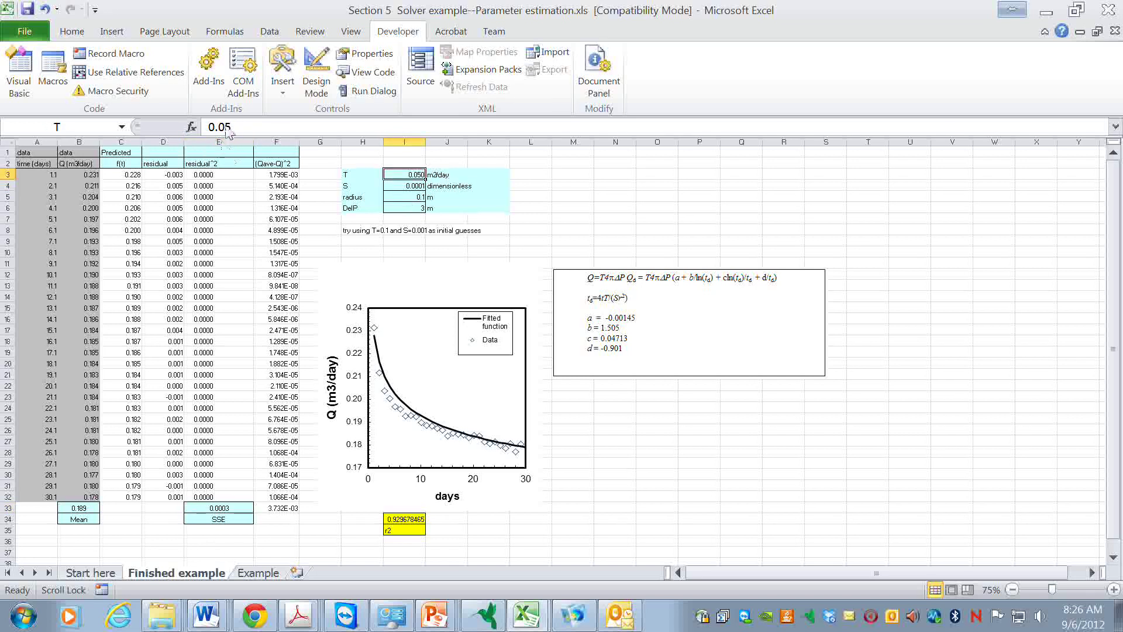
click(228, 131)
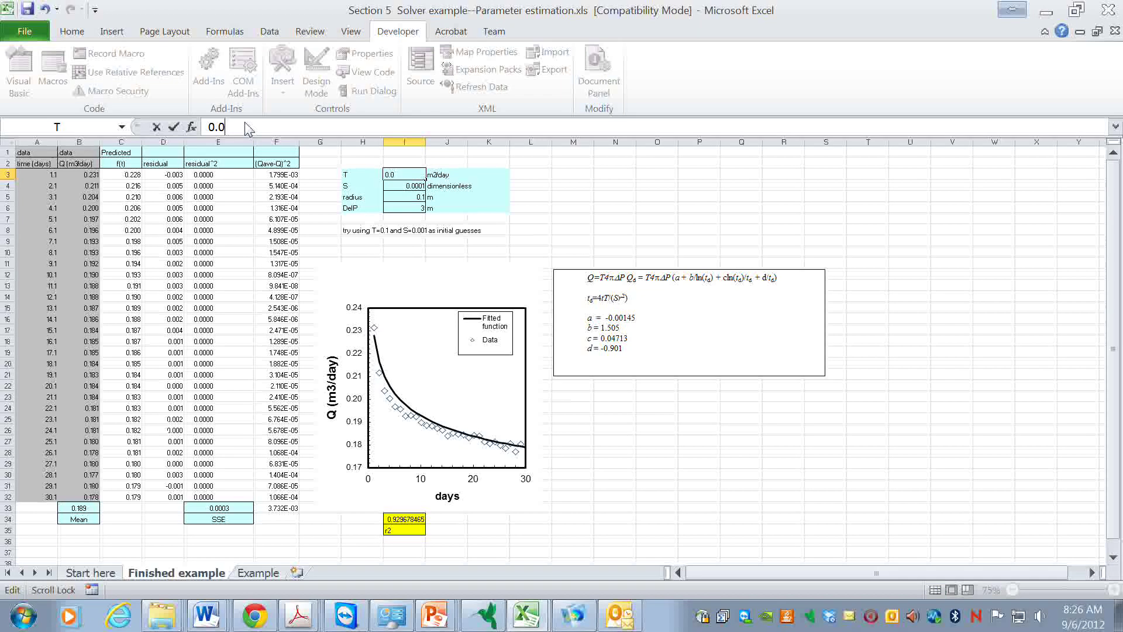
text(6)
key(Return)
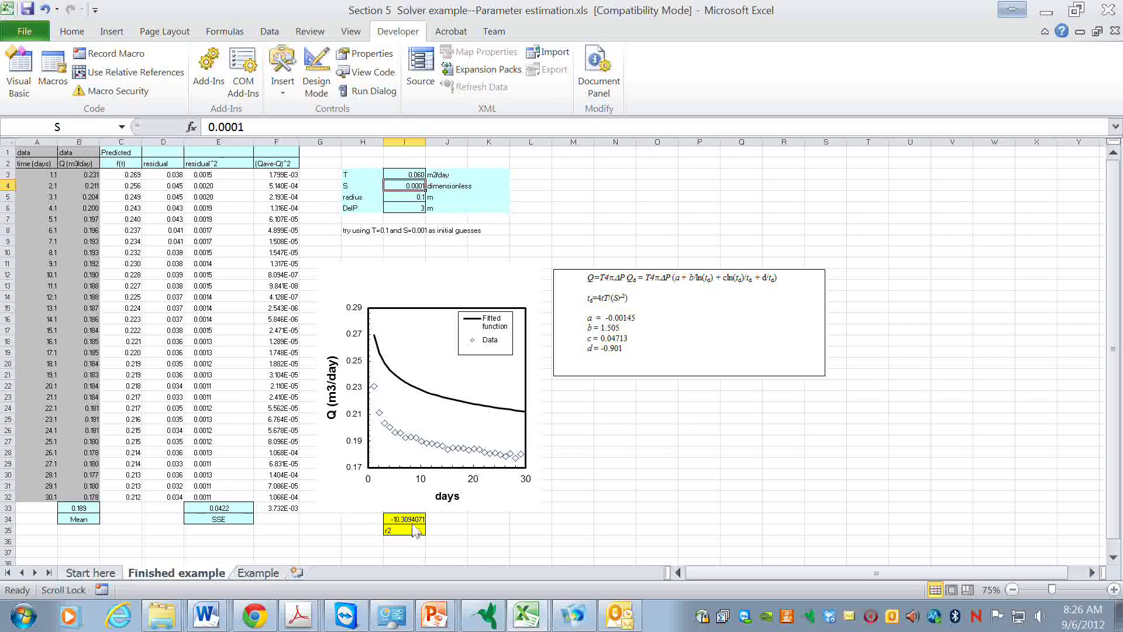
click(409, 521)
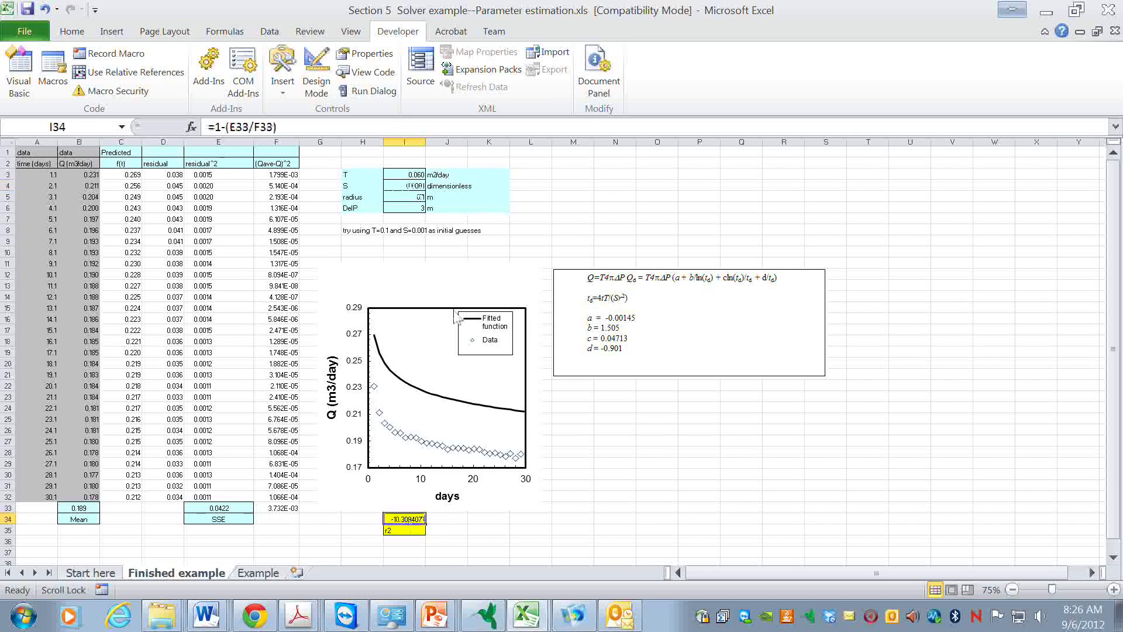
- Set parameter T back to 0.05
click(413, 176)
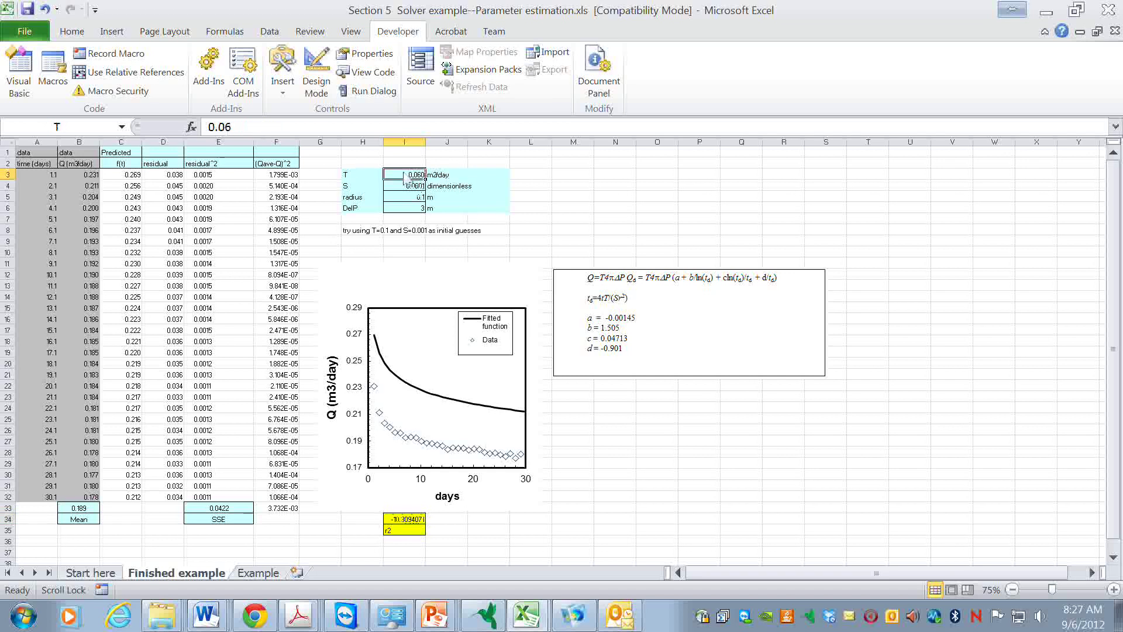
click(241, 131)
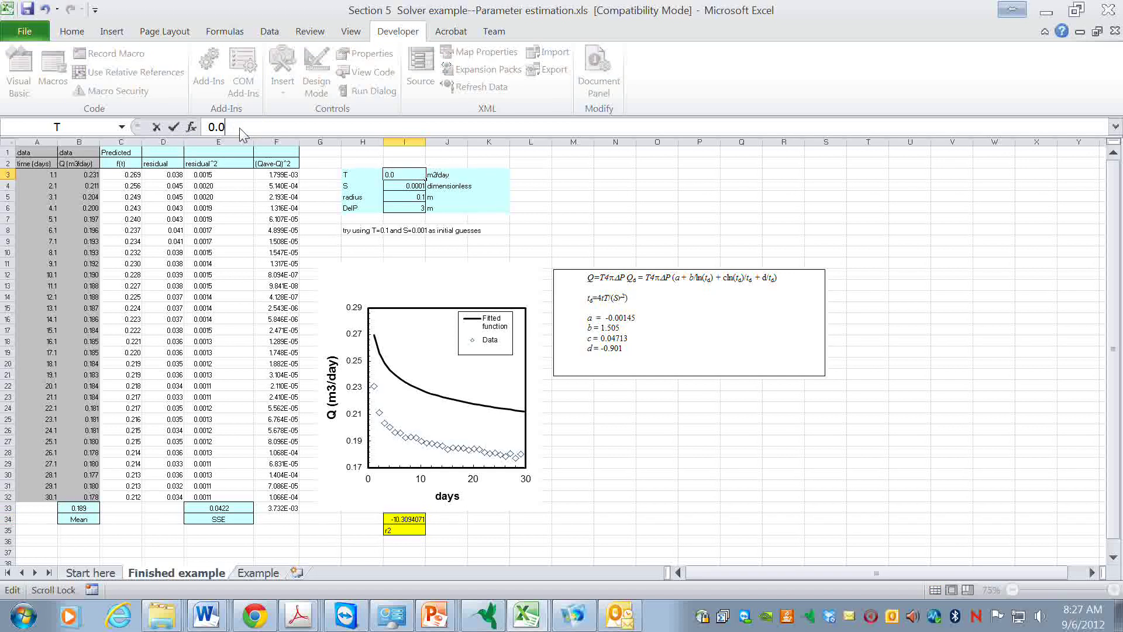
key(Return)
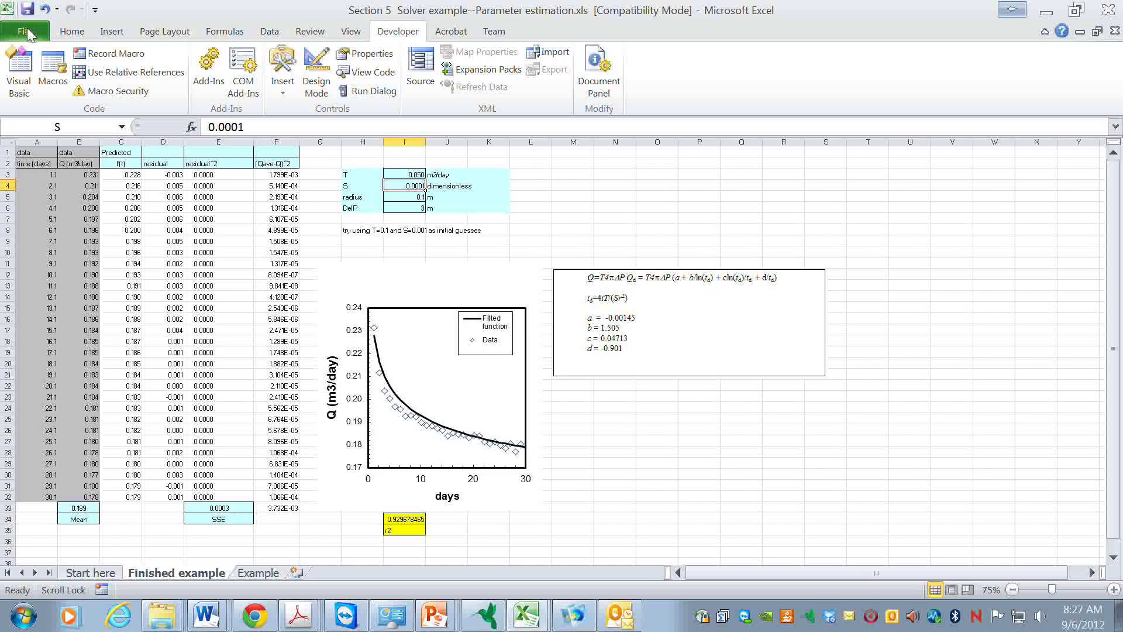
- Check in the Excel add-ins settings whether the Solver Add-in is enabled and accept the list unchanged
click(268, 32)
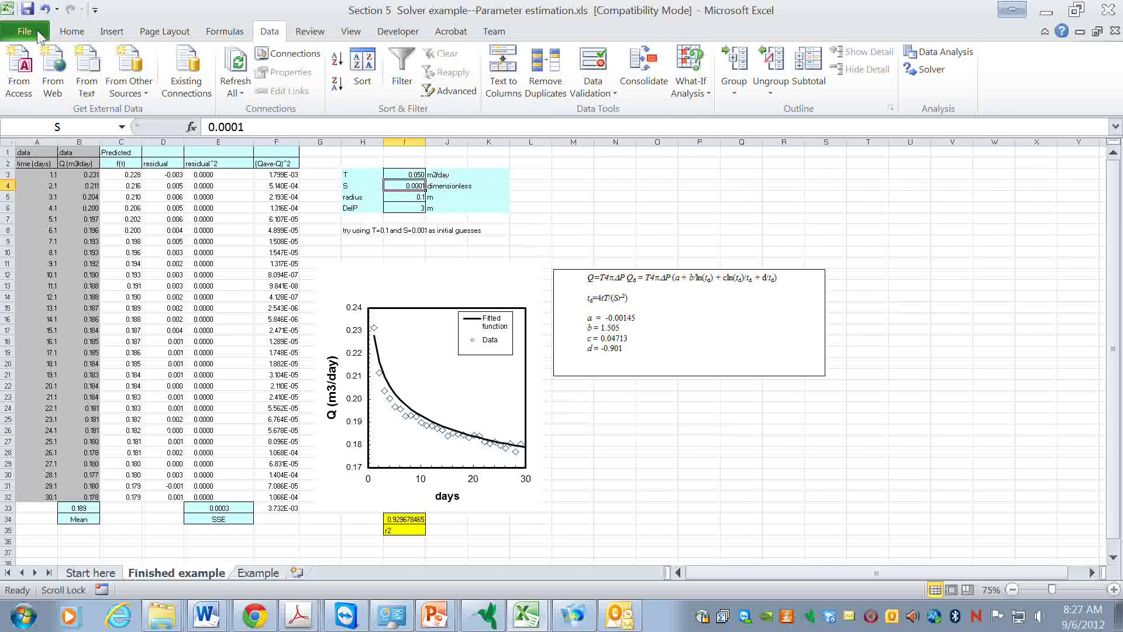
click(7, 12)
click(7, 12)
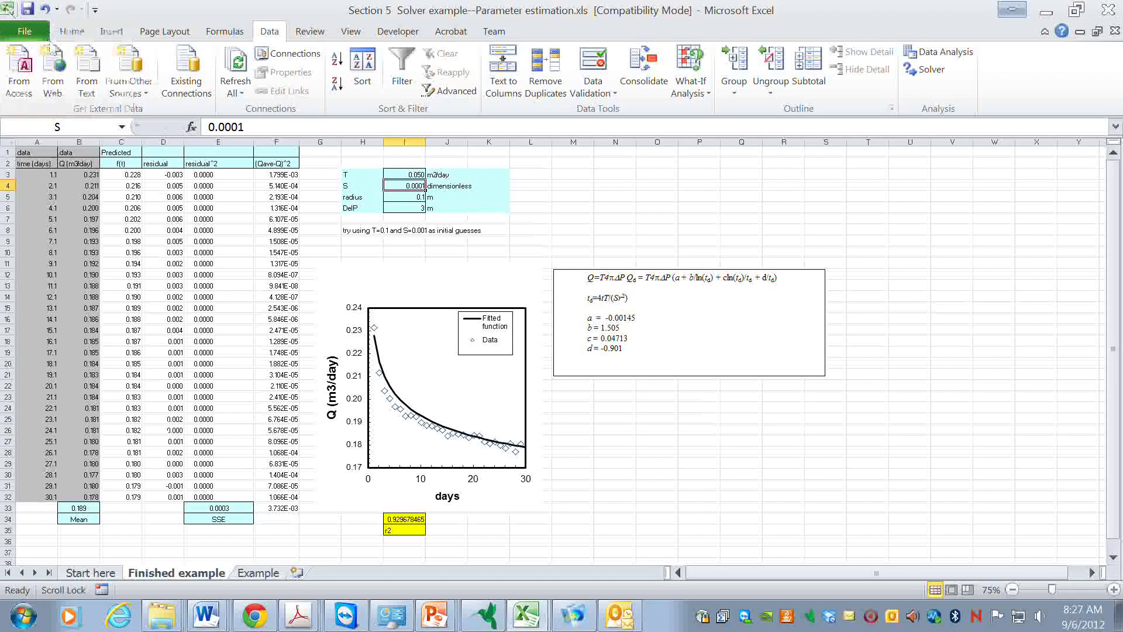
click(24, 32)
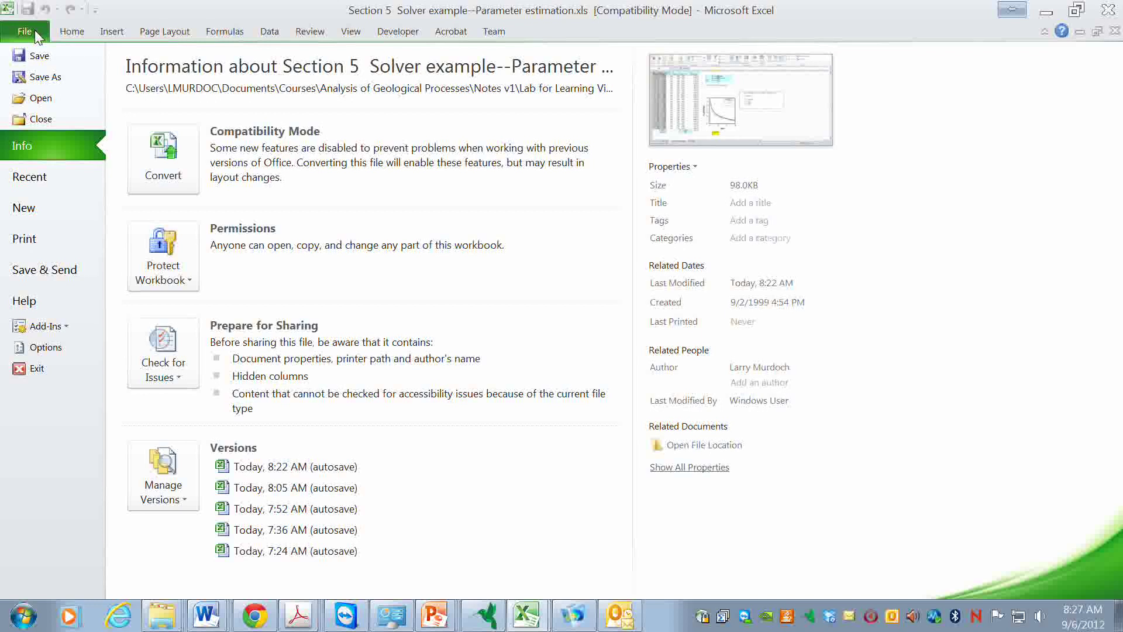
click(47, 348)
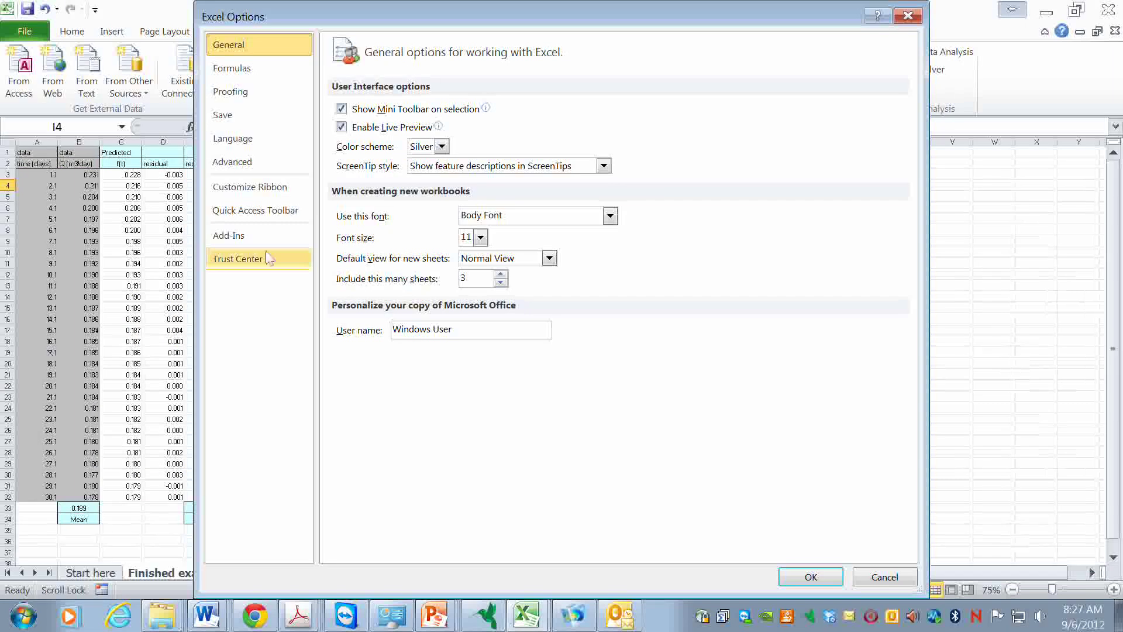
click(235, 240)
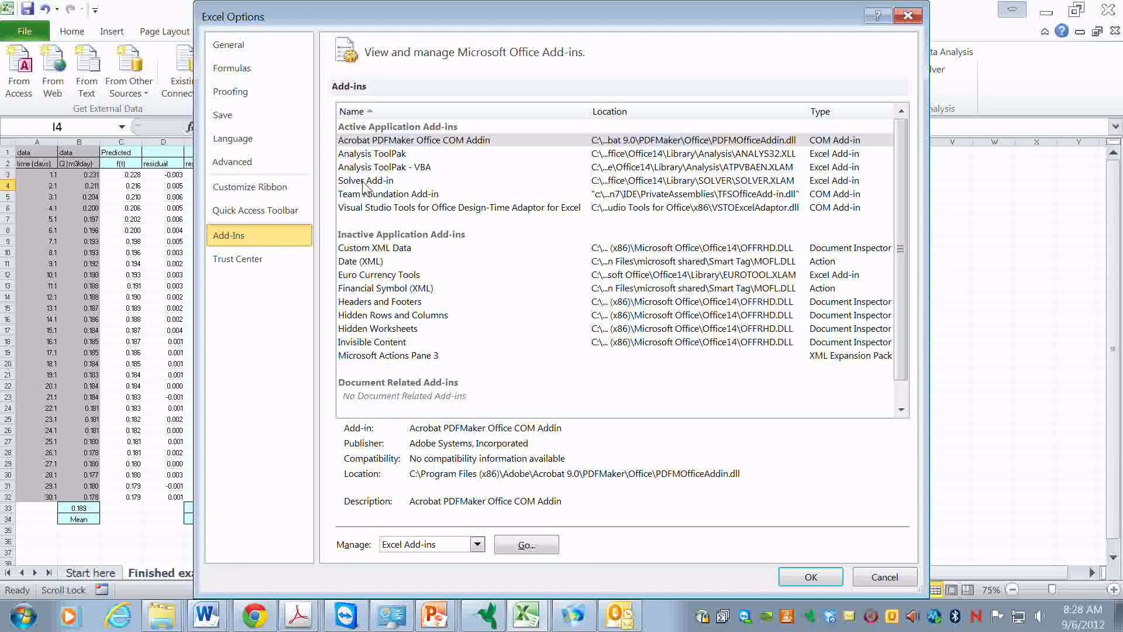
click(543, 549)
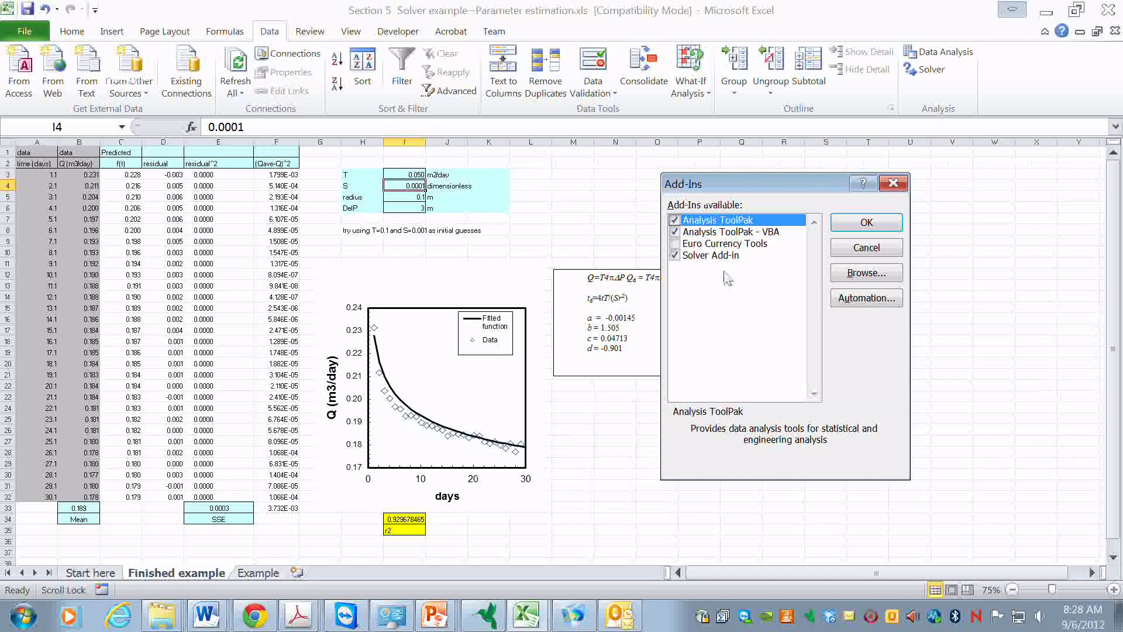
click(866, 223)
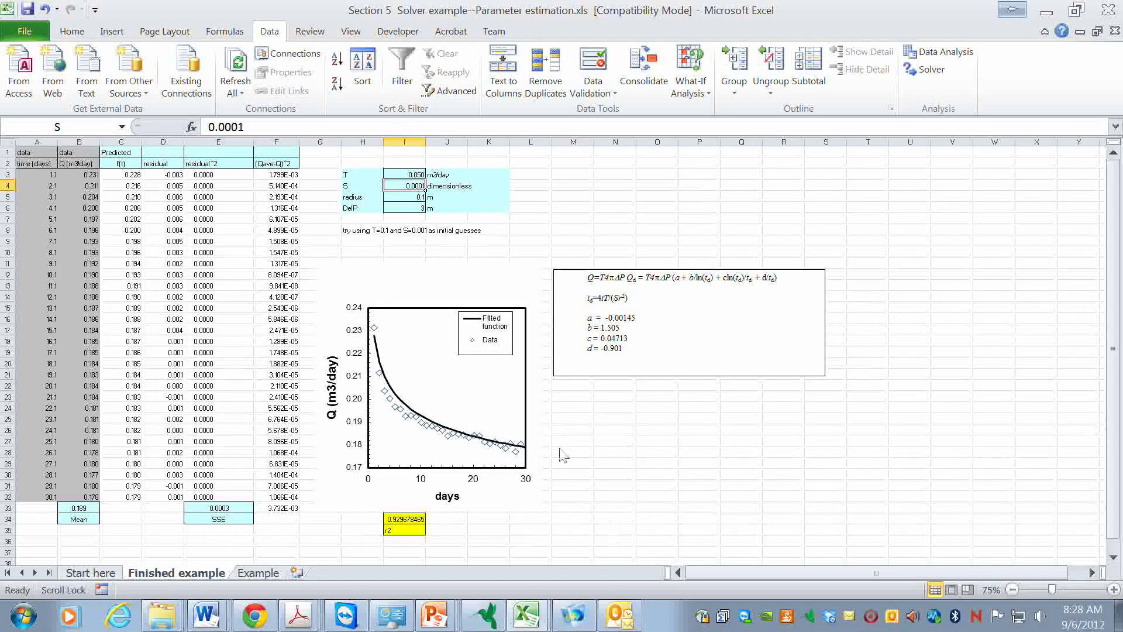
- Open Solver and examine its objective cell, Min setting, variable cells T,S and constraints without changing them
click(930, 76)
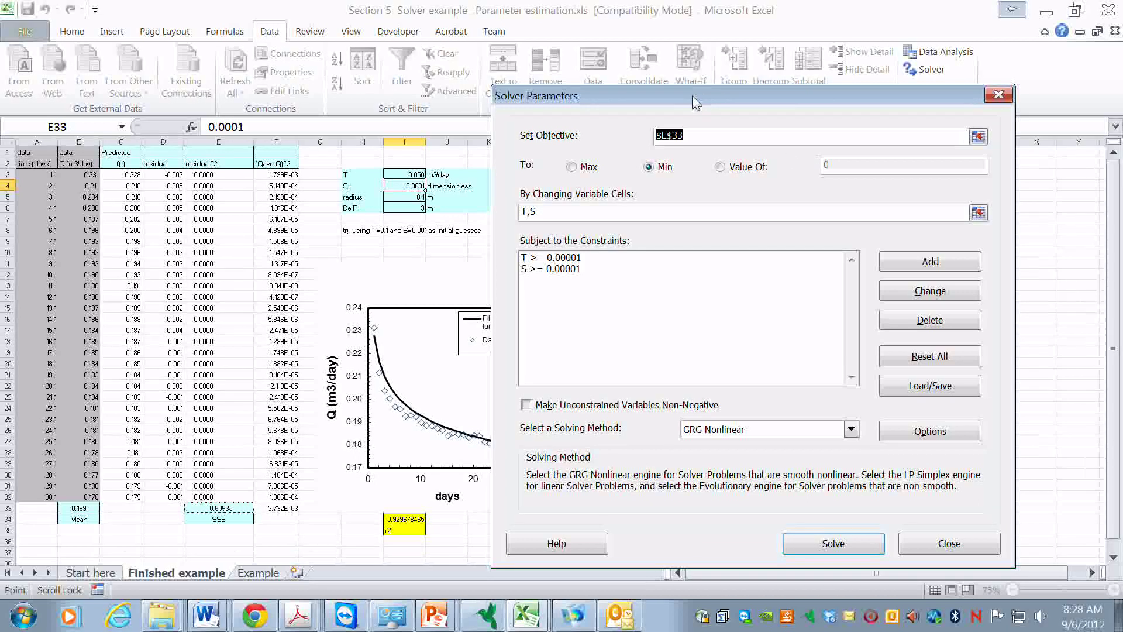
drag(693, 96, 749, 95)
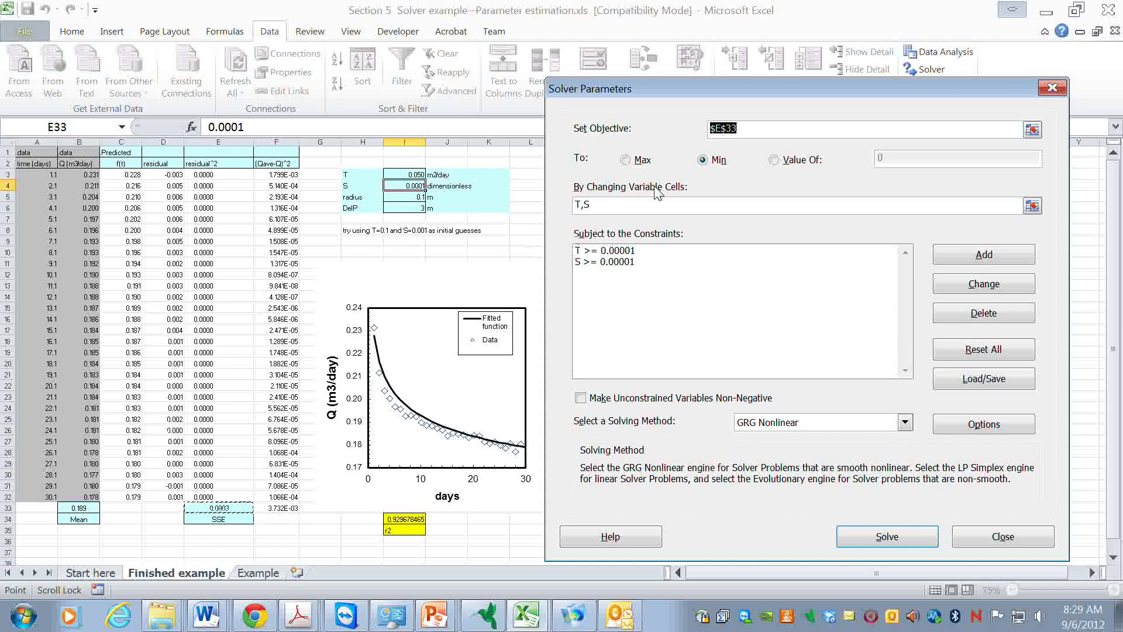
click(1033, 206)
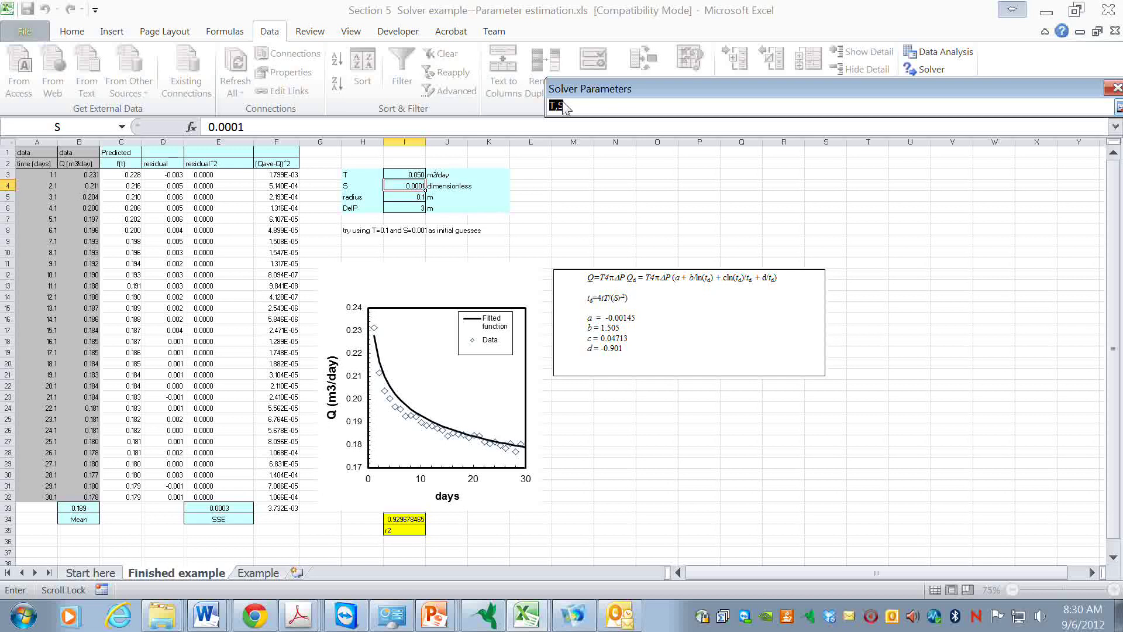
click(1118, 107)
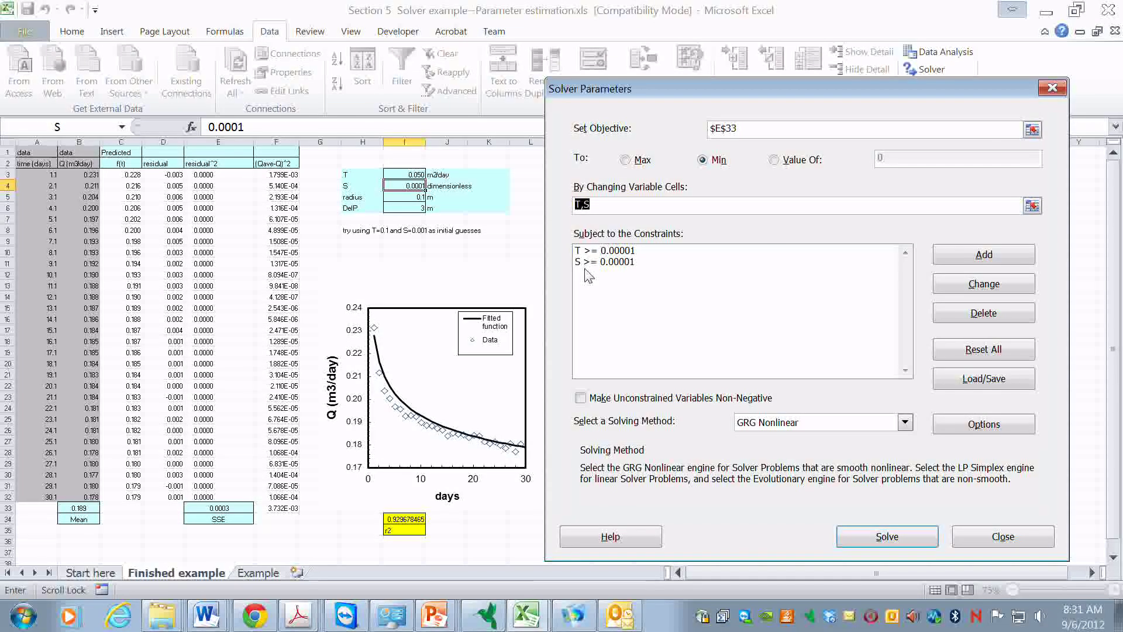
- Add a Solver constraint limiting T in cell I3 to <= 1000
click(984, 257)
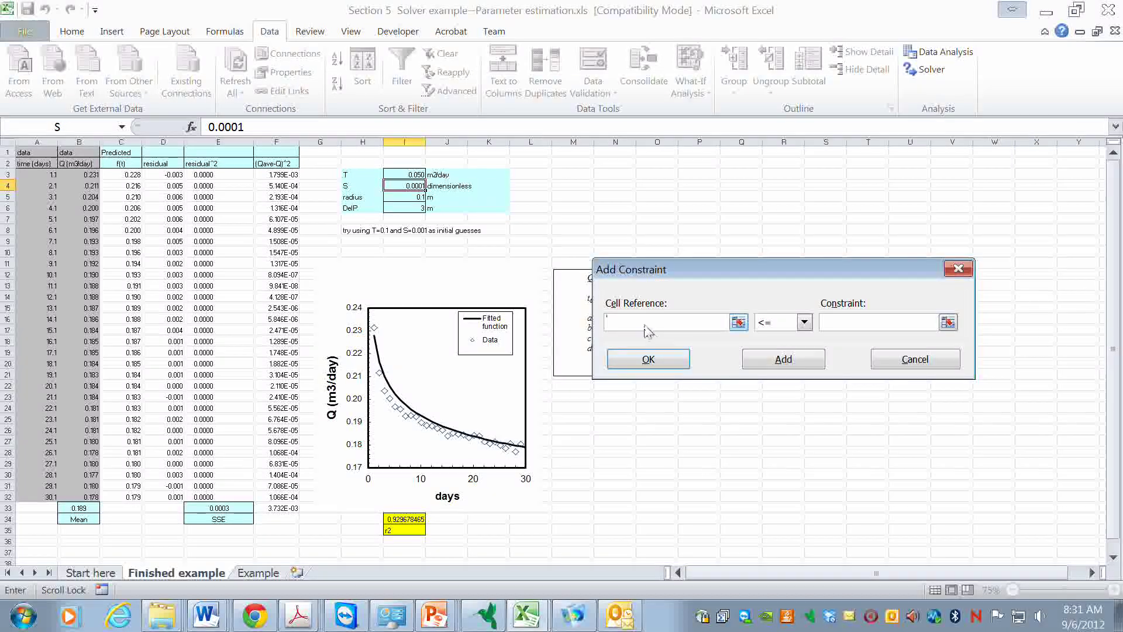
drag(685, 280, 818, 240)
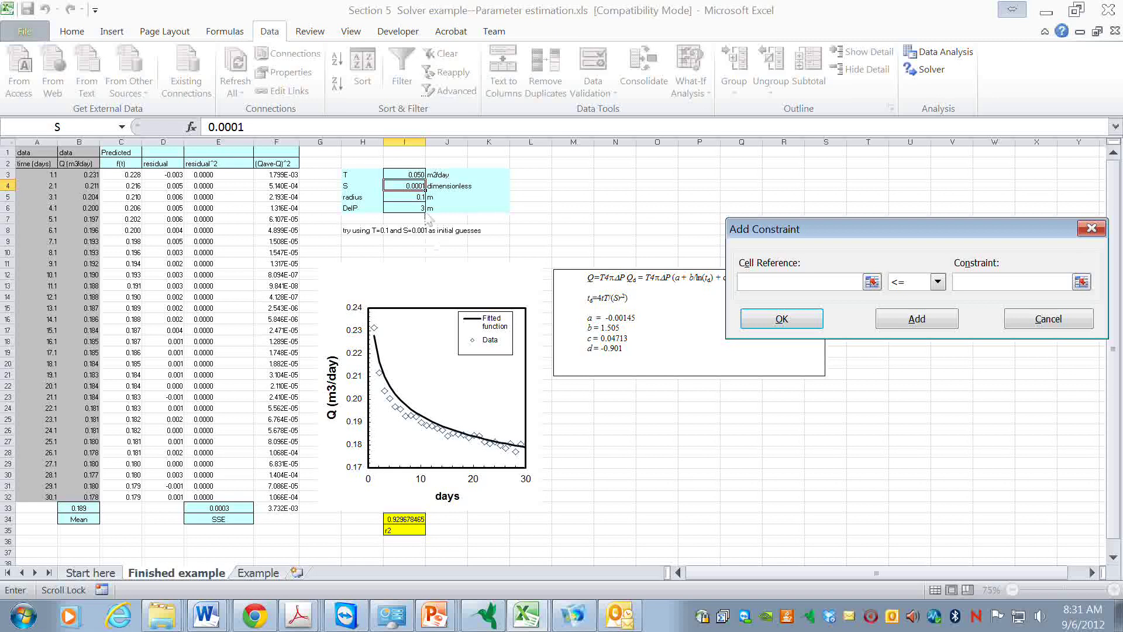
click(413, 176)
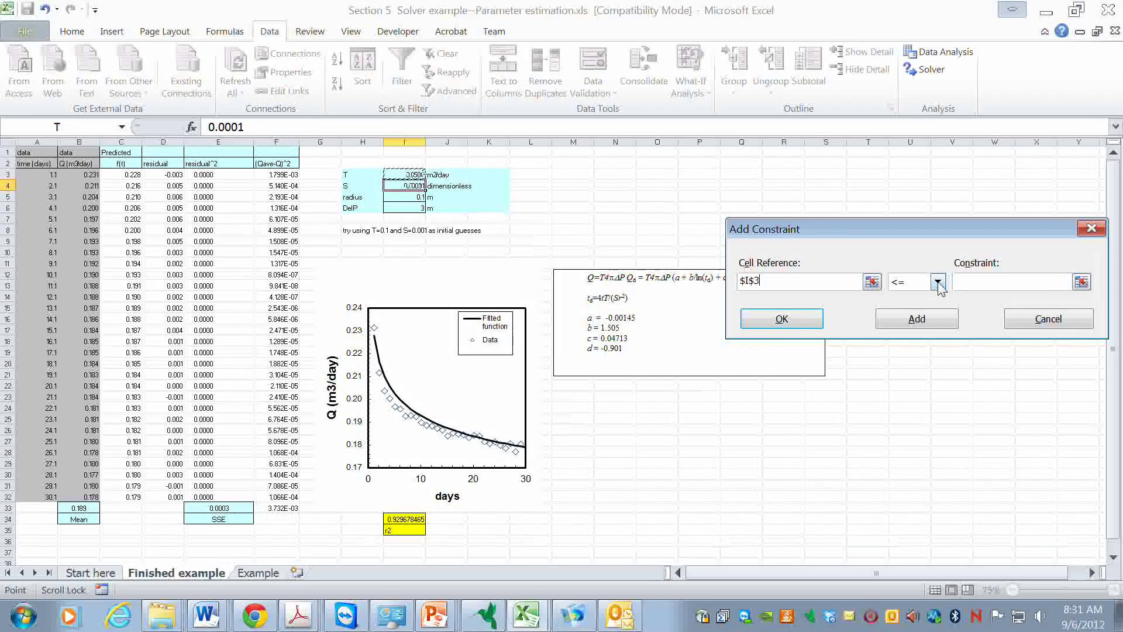
click(993, 286)
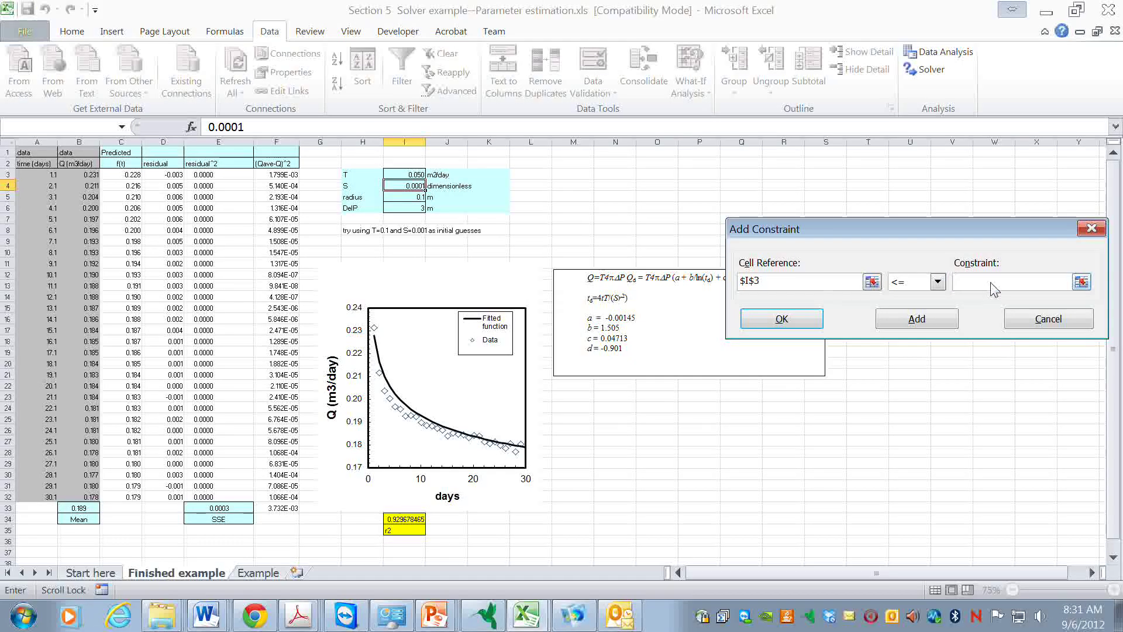
text(1000)
click(938, 321)
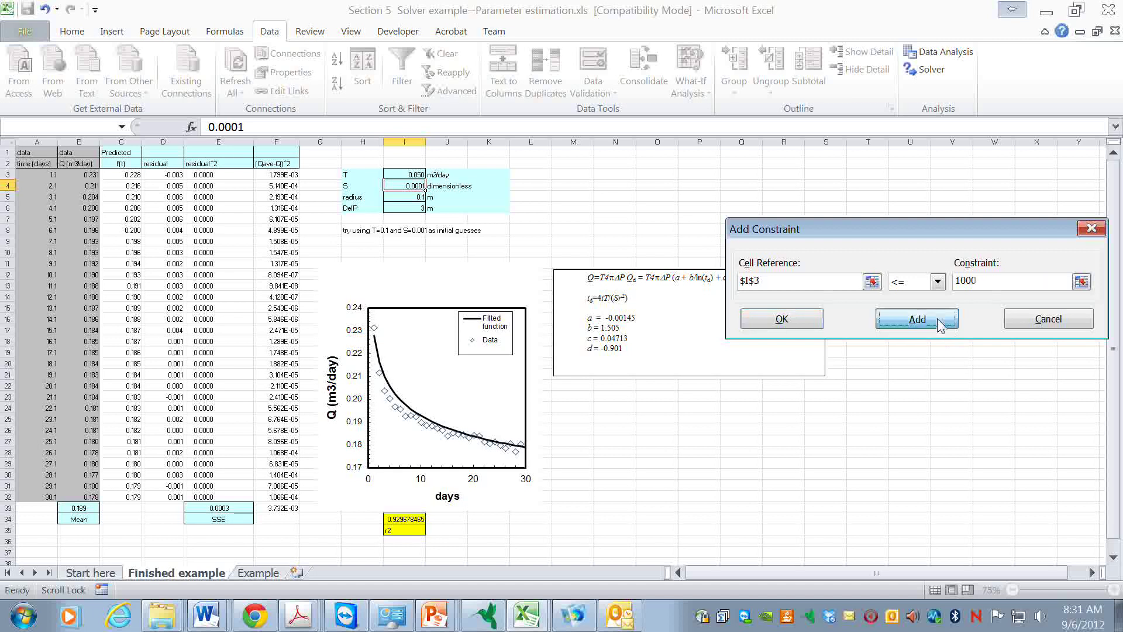
click(1049, 321)
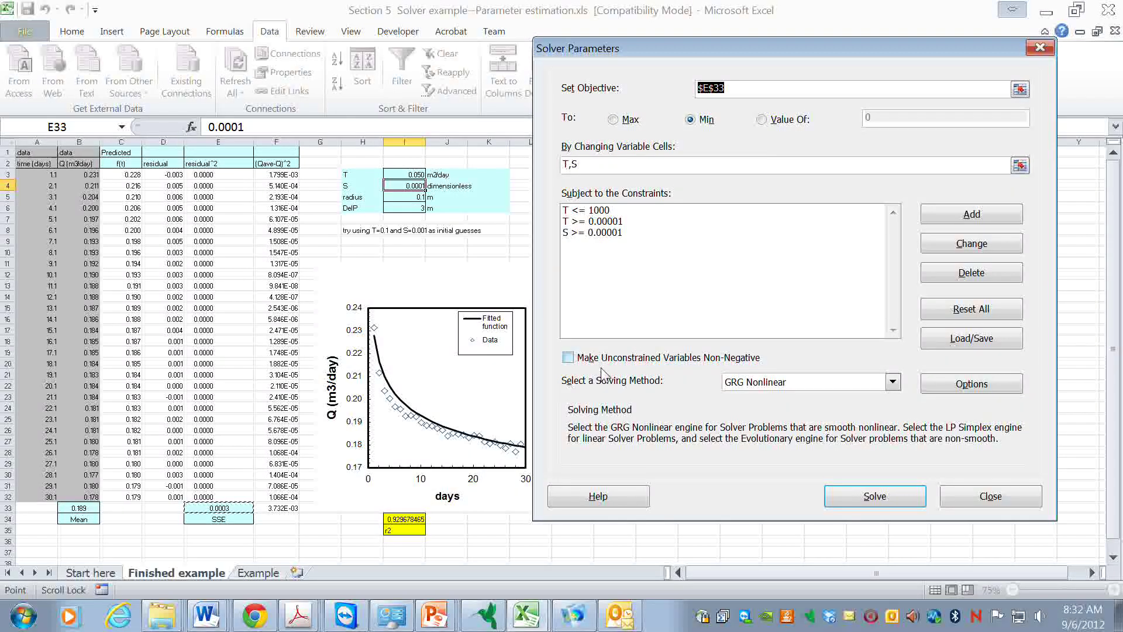
- Review the T and S constraints and variable cells, then run Solver to minimize E33 and keep the solution
click(576, 222)
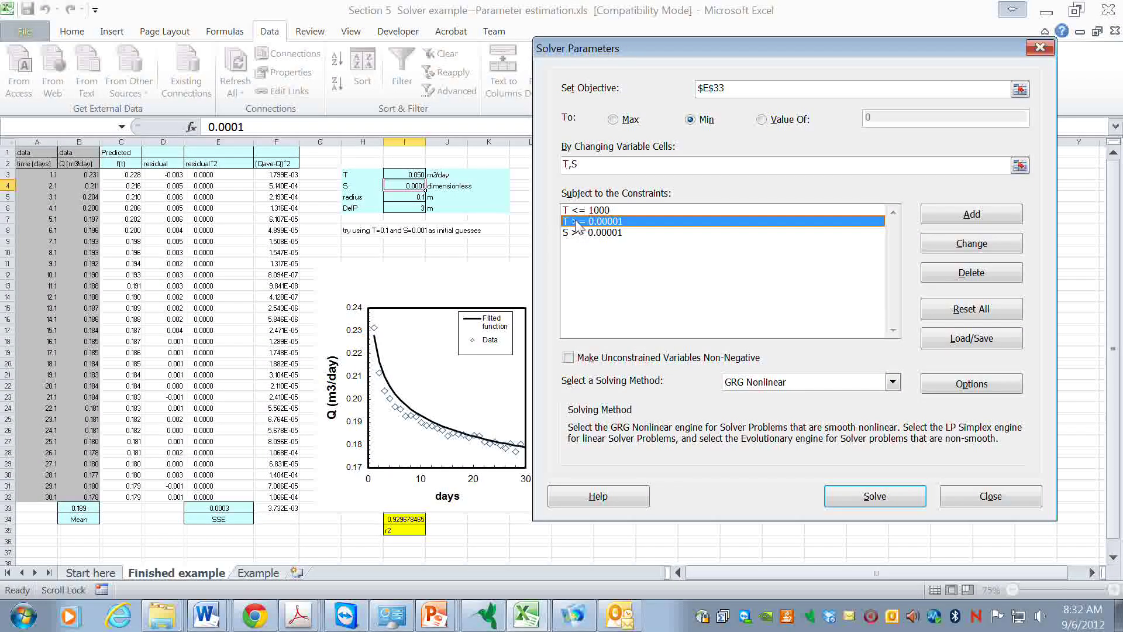
click(580, 233)
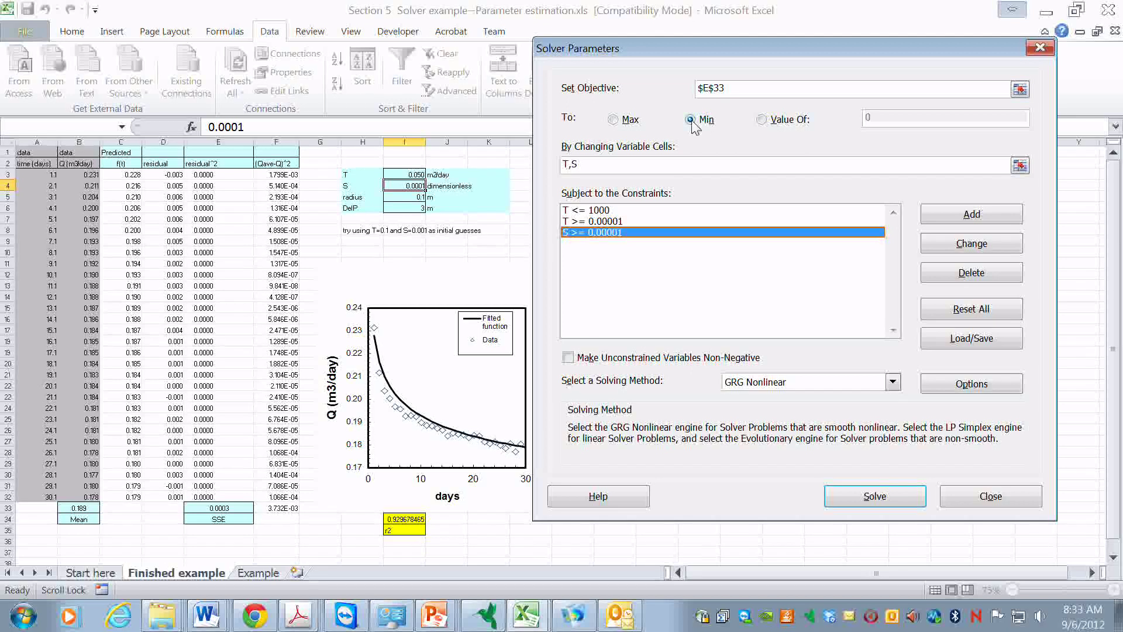
click(588, 165)
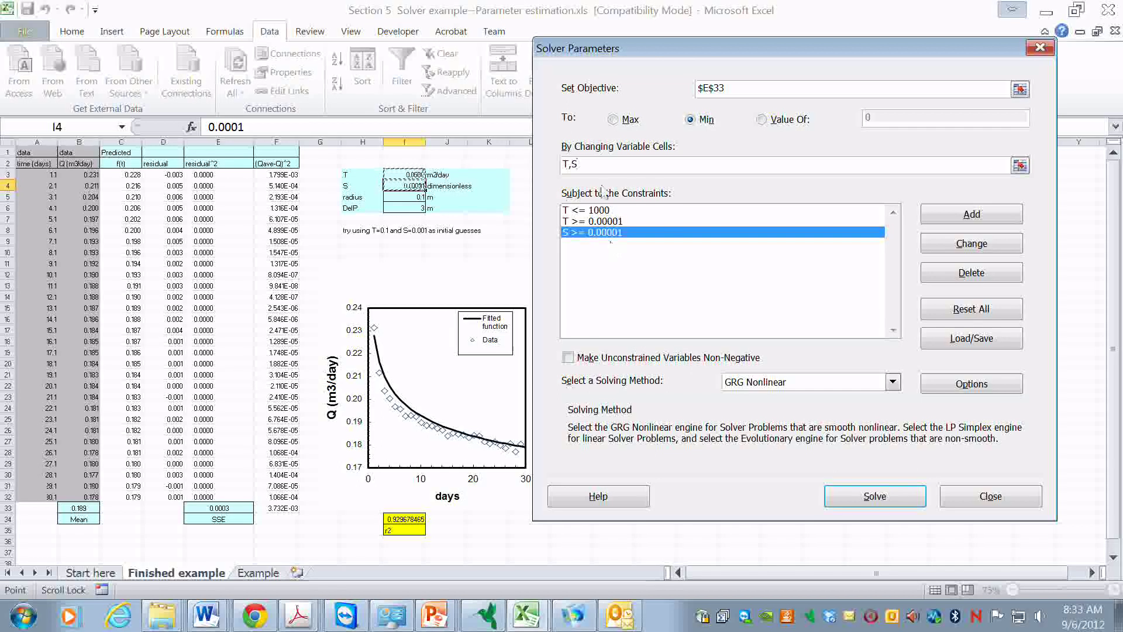
drag(584, 166, 551, 174)
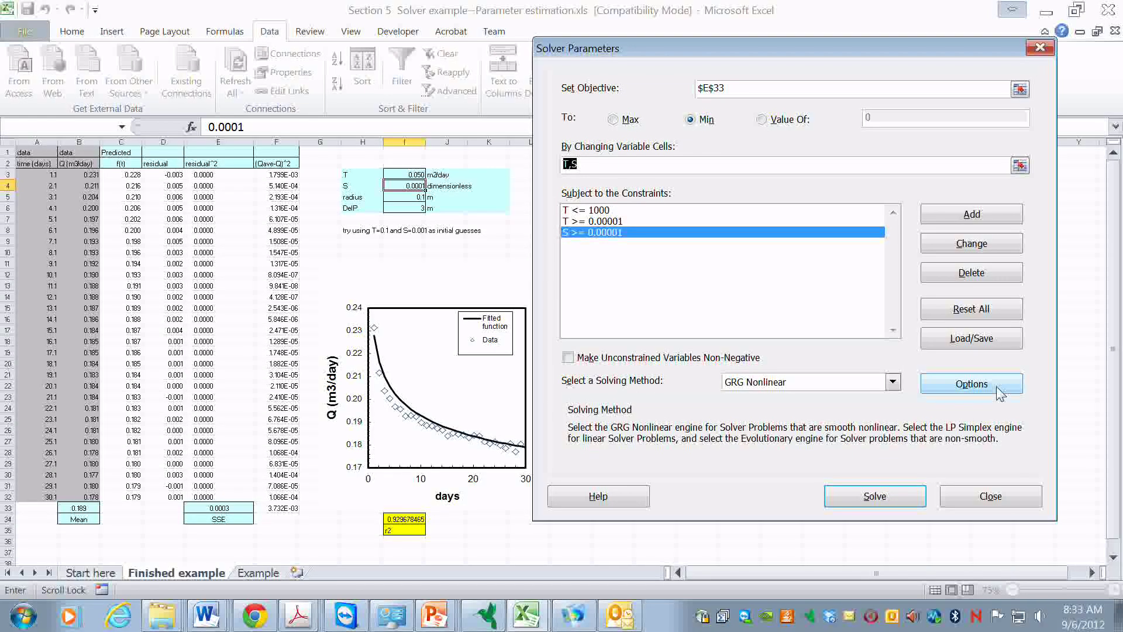
click(880, 502)
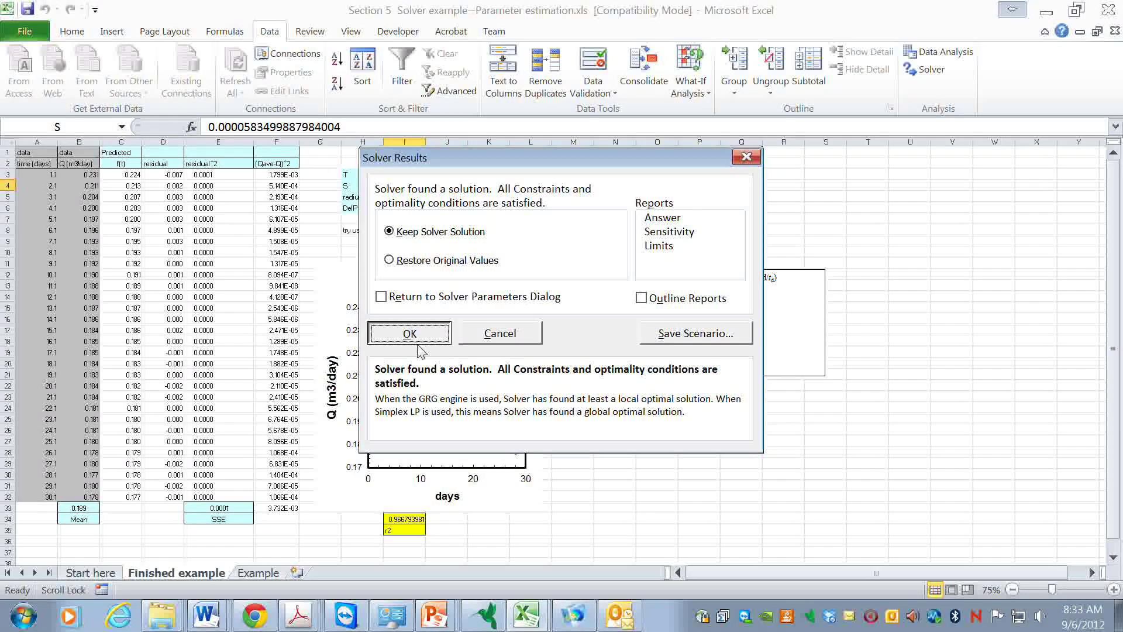
click(412, 334)
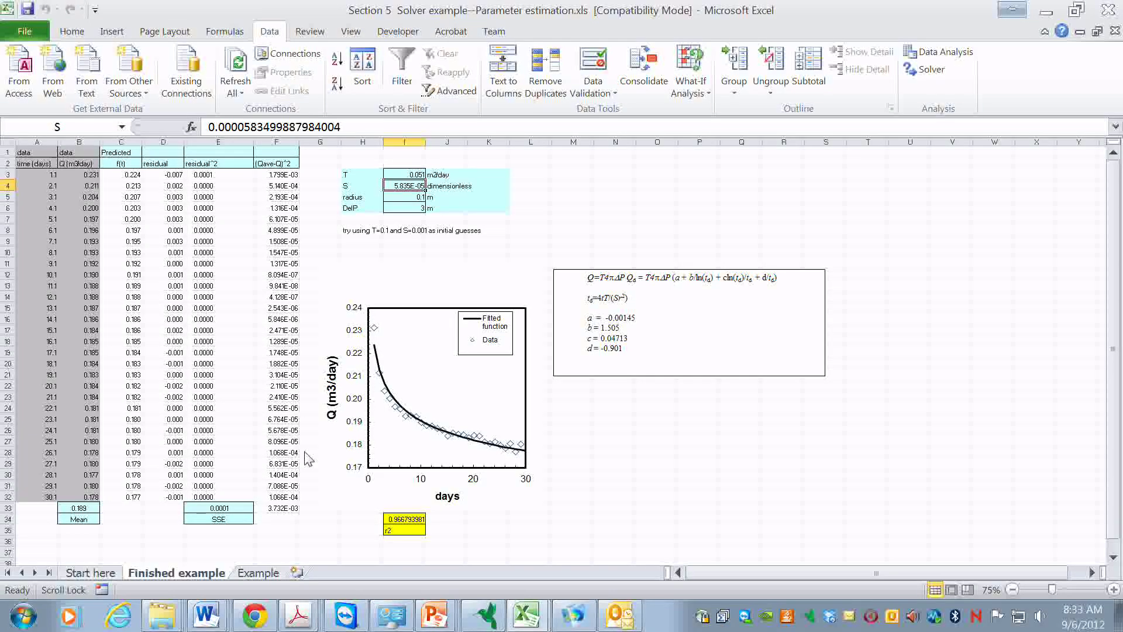
- Try 0.03 as the guess for parameter T
click(404, 174)
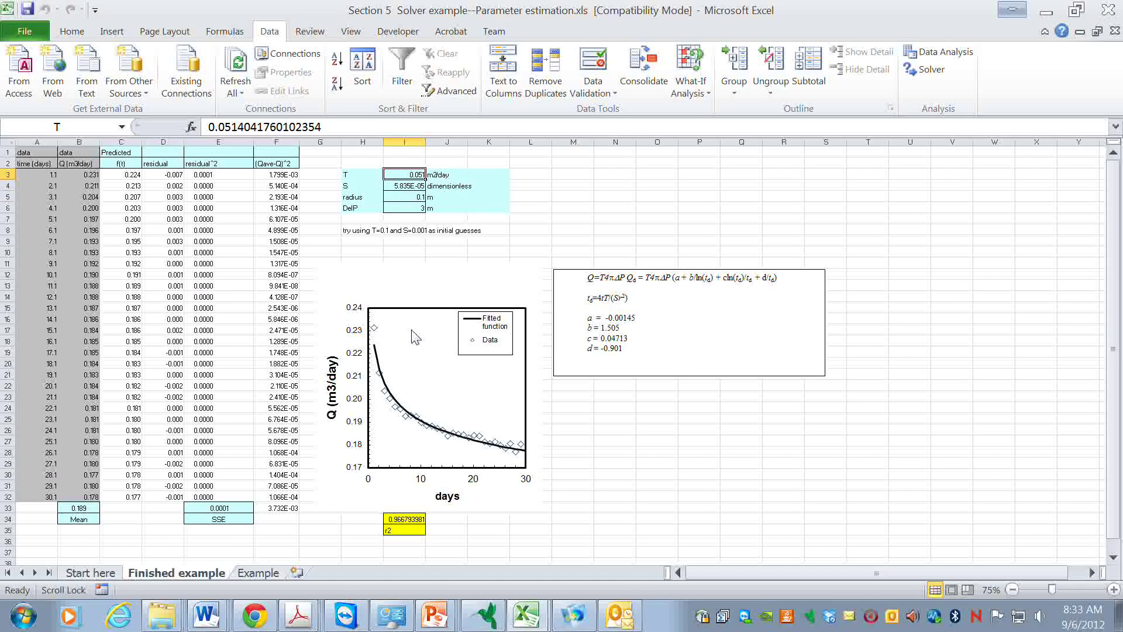
text(0.)
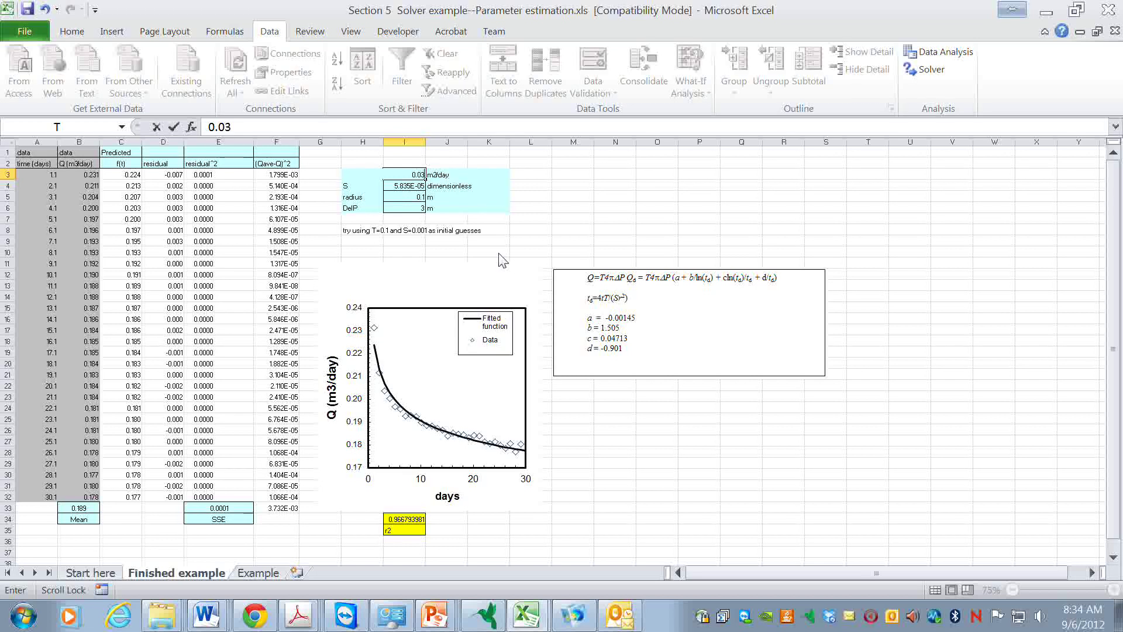
text(03)
key(Return)
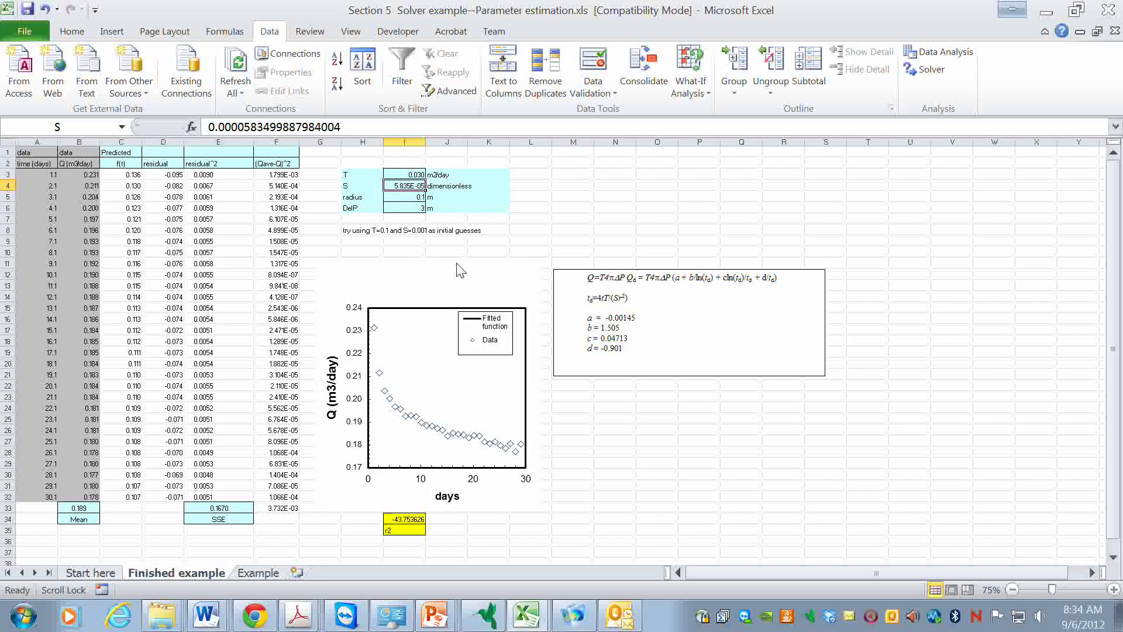
- Set the initial guesses to 0.07 for parameter T and 0.001 for parameter S
click(411, 178)
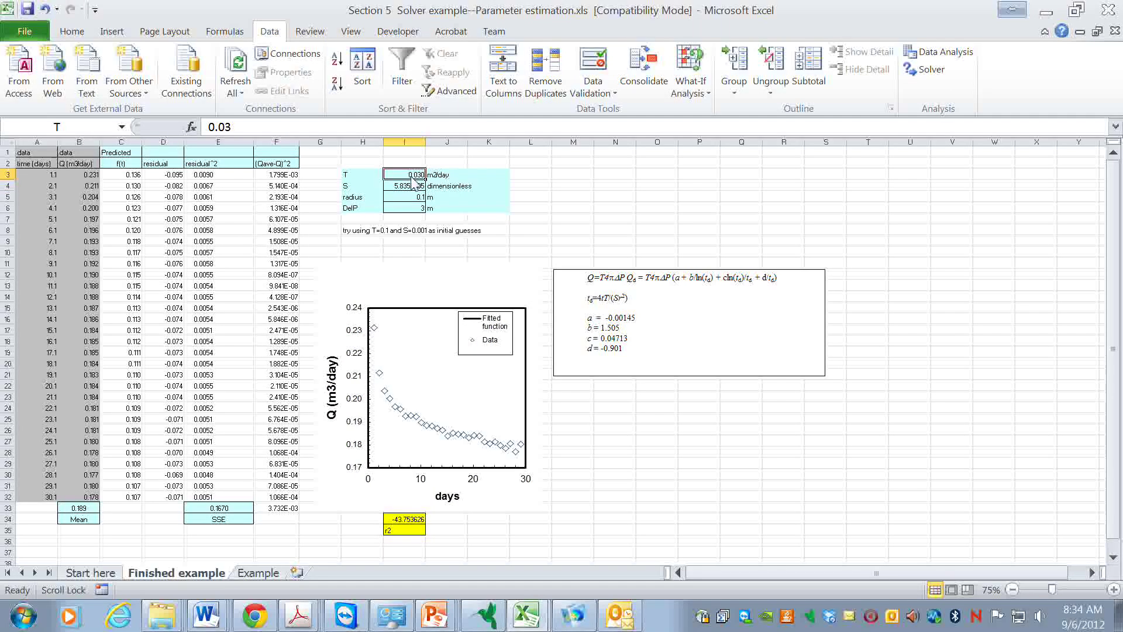
text(0.0)
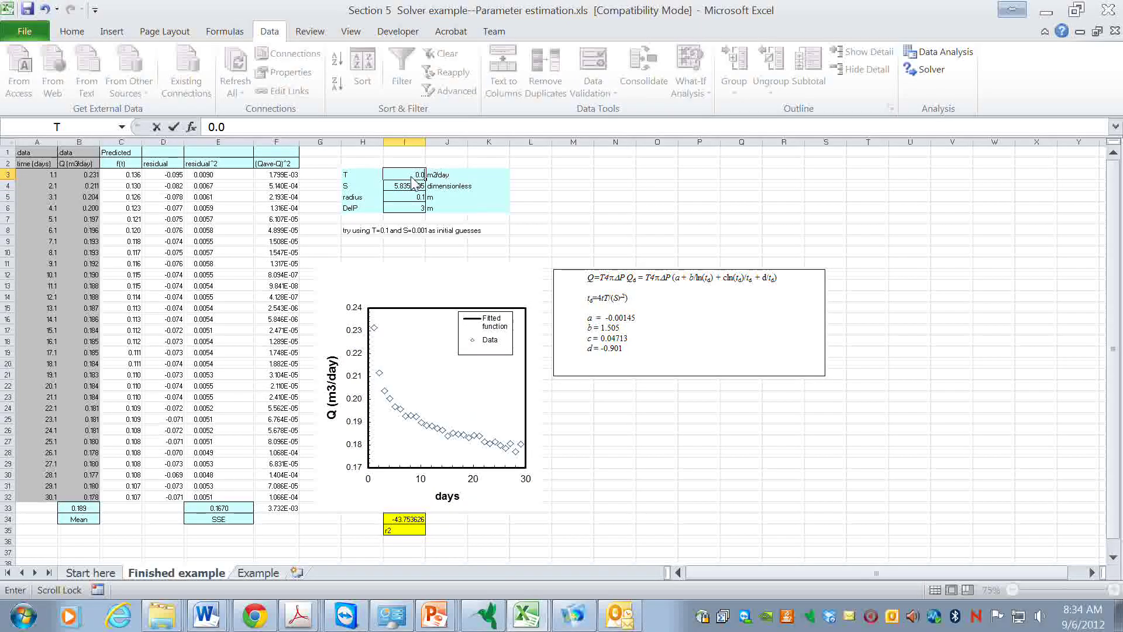
text(7)
key(Return)
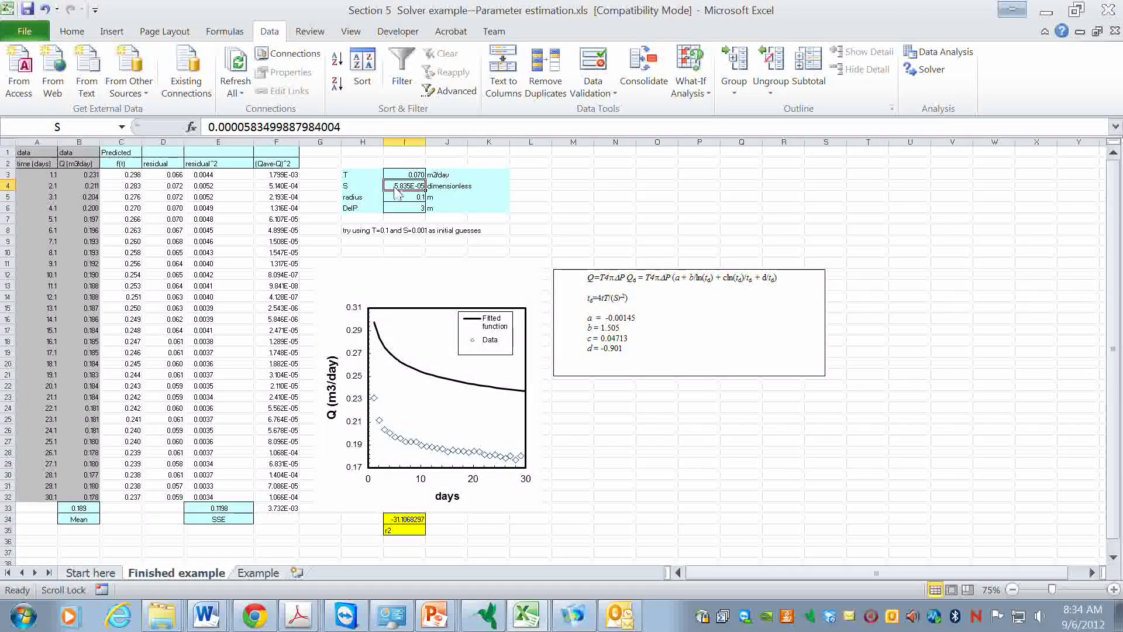
text(0)
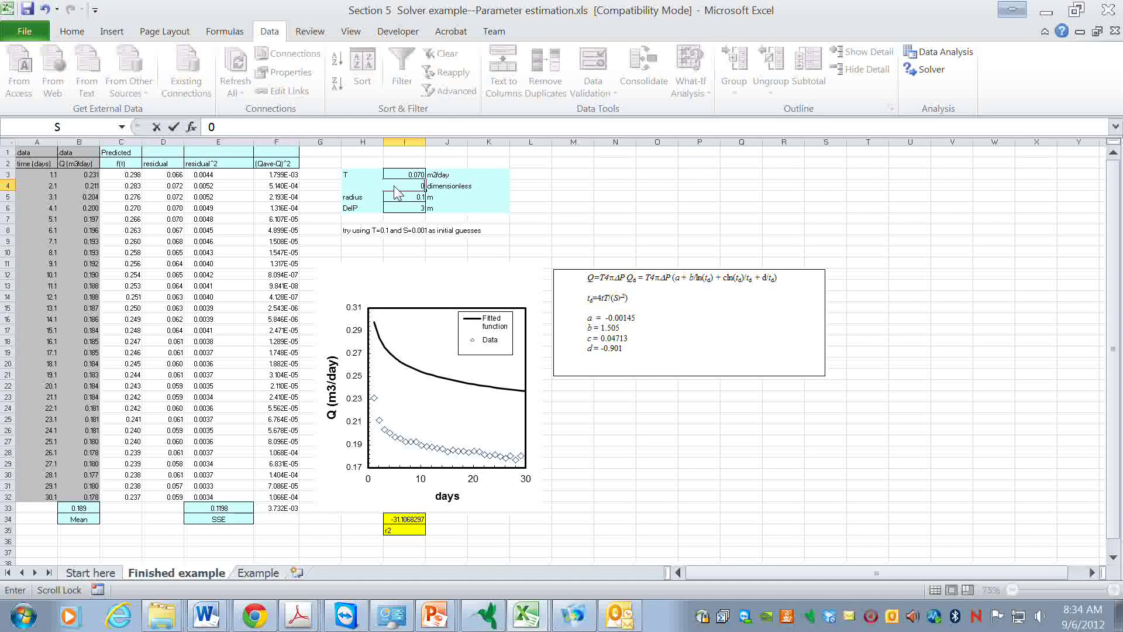
text(.001)
key(Return)
click(417, 253)
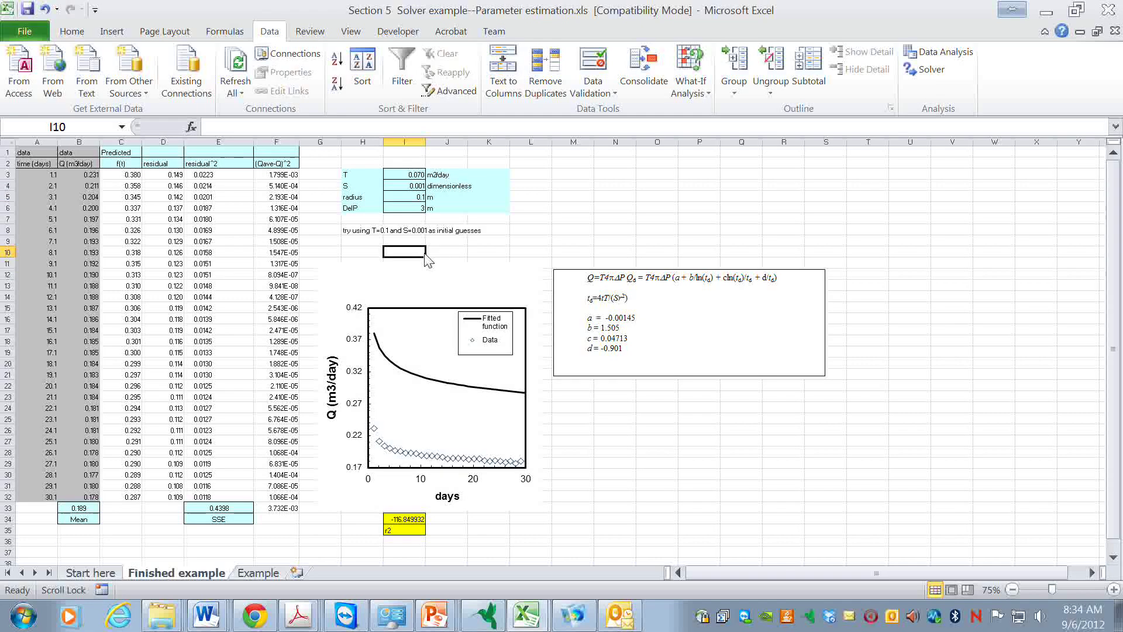
- Solve again from the new T and S guesses, keep the Solver solution, and inspect the SSE formula in E33
click(929, 70)
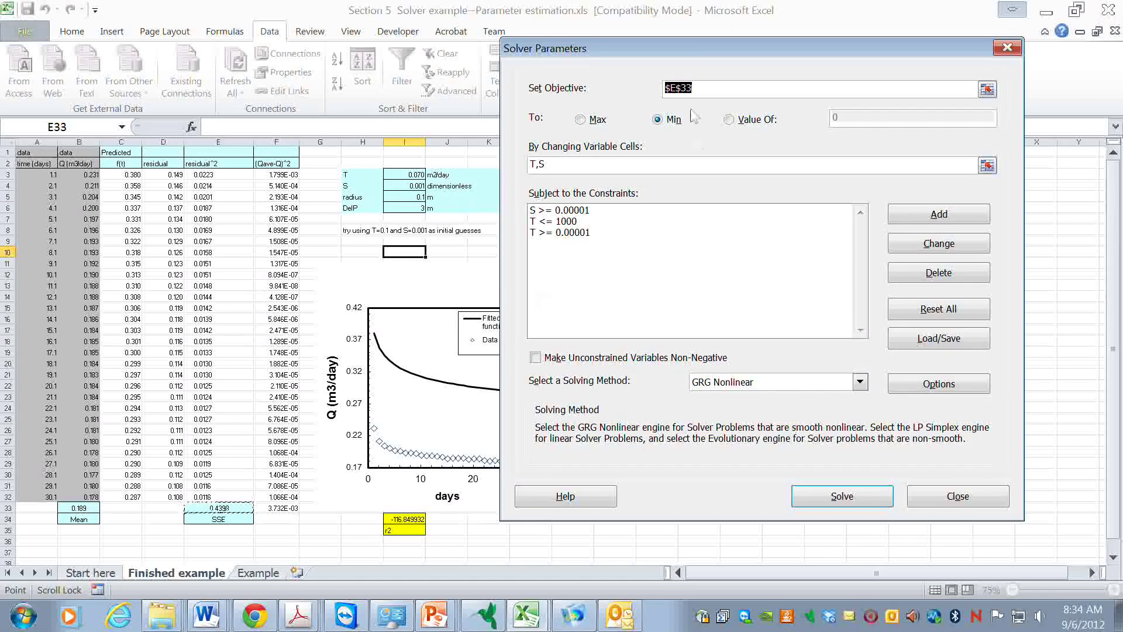
click(841, 502)
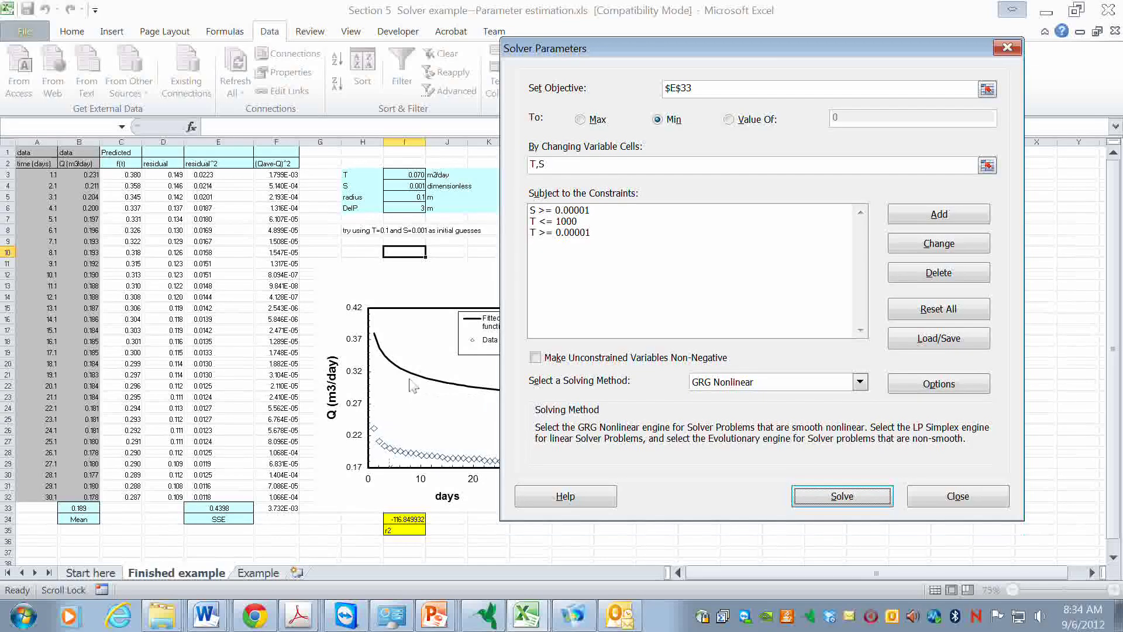
click(864, 507)
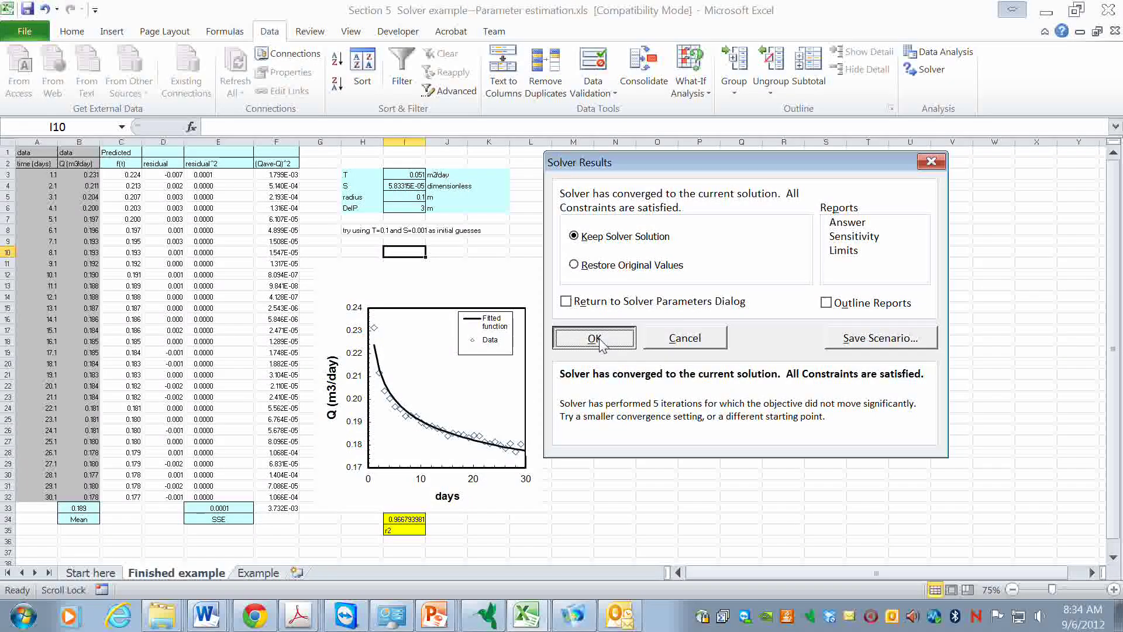
click(595, 338)
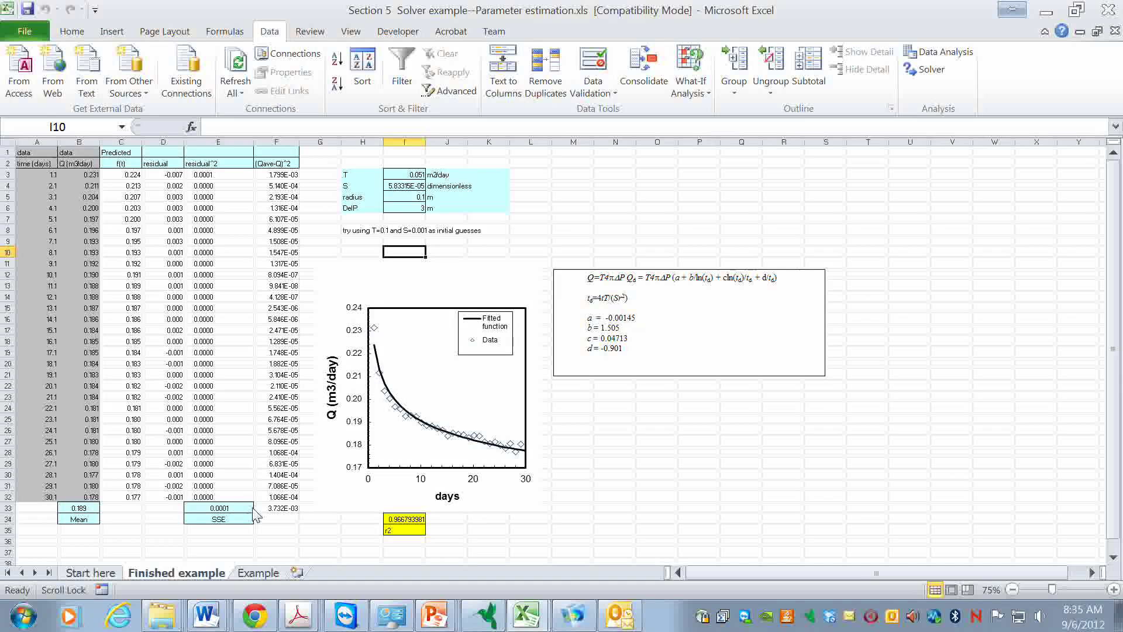
click(227, 510)
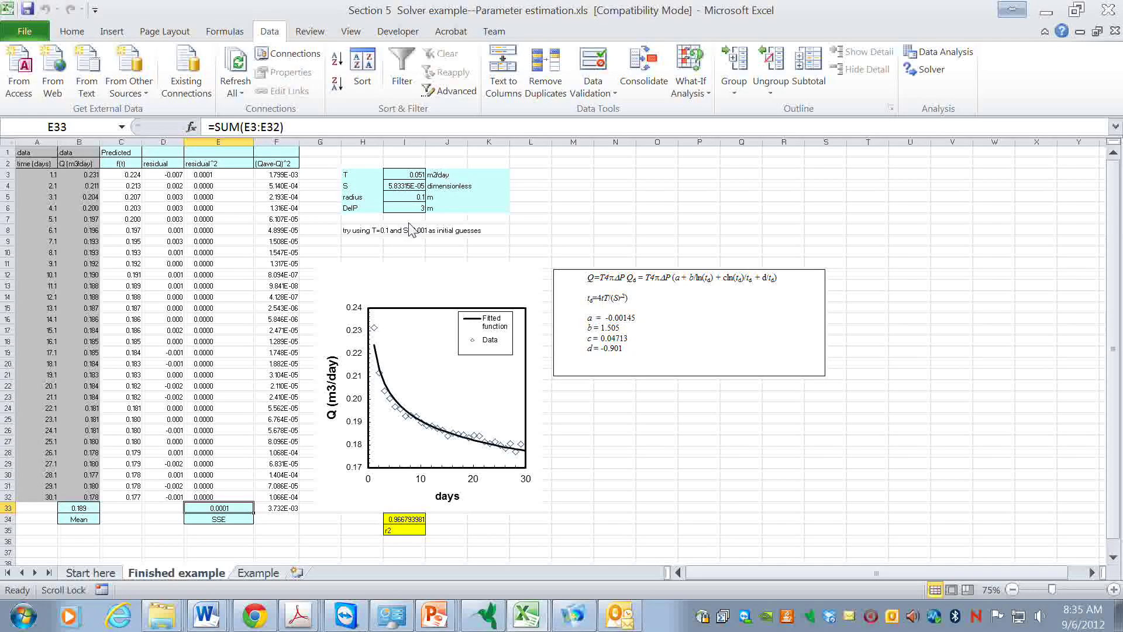
- Set the T guess to 0.01, rerun Solver with the same settings and keep its solution
click(405, 176)
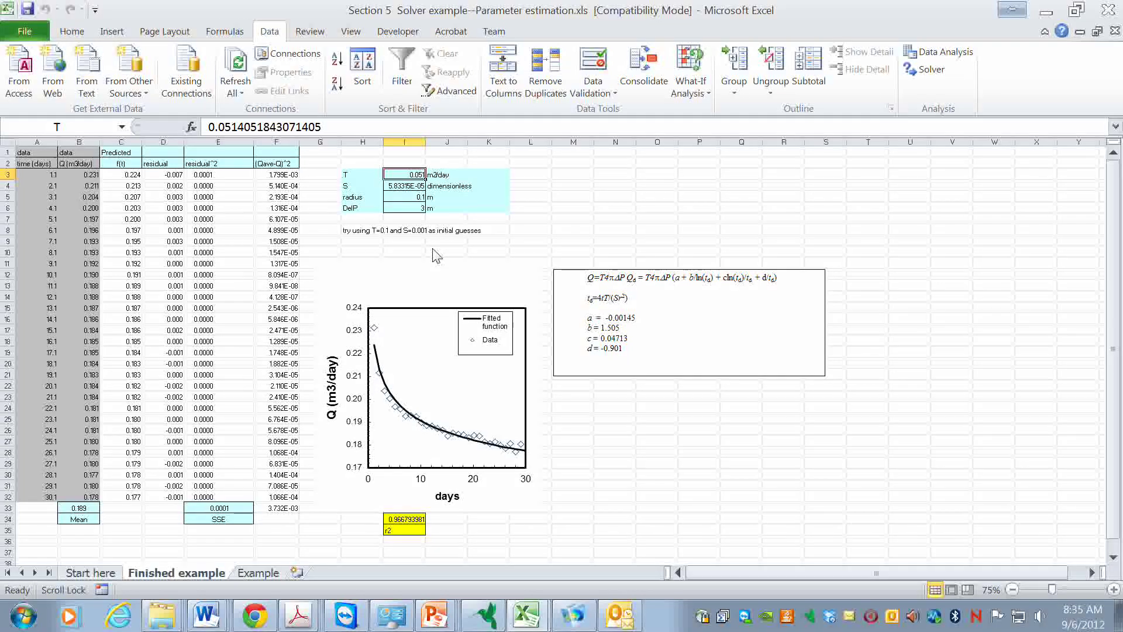
text(0.01)
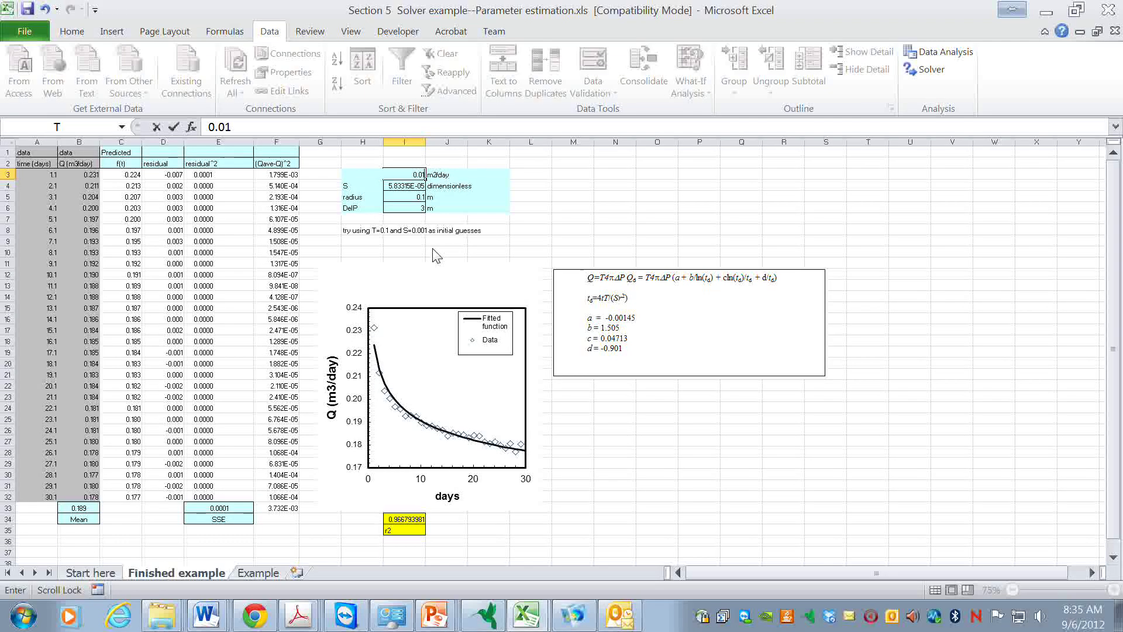
click(424, 252)
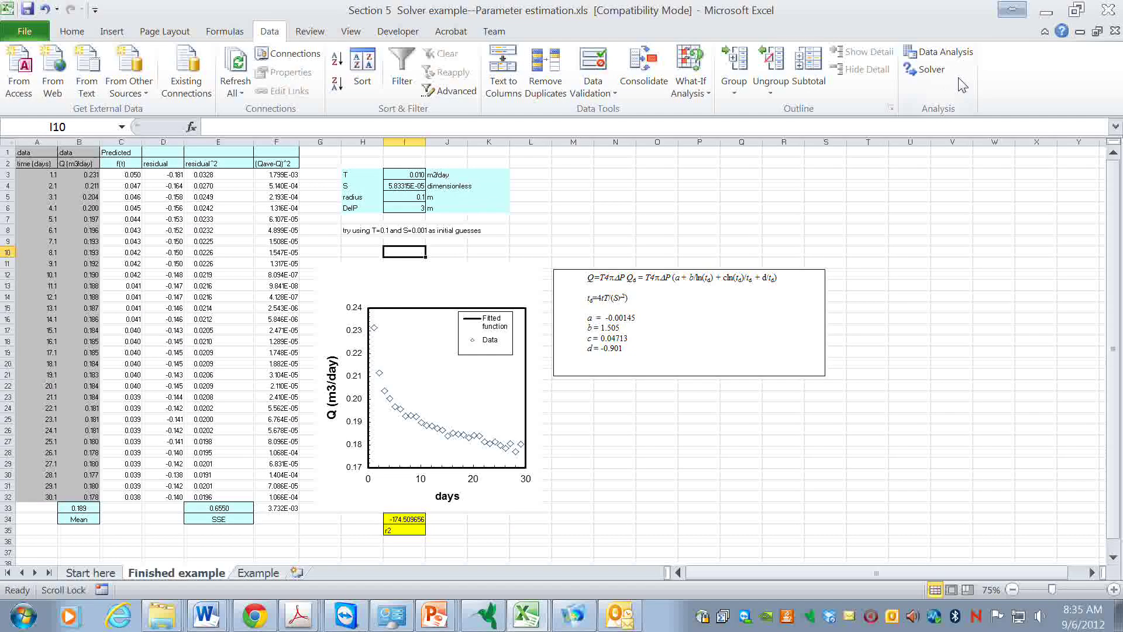
click(930, 70)
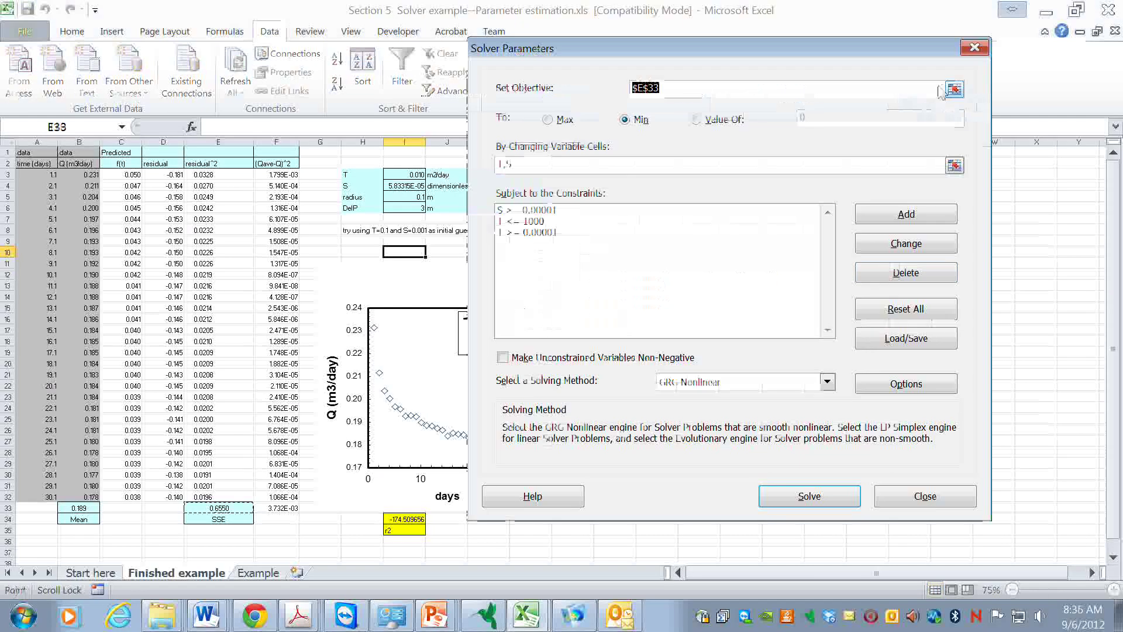
click(809, 497)
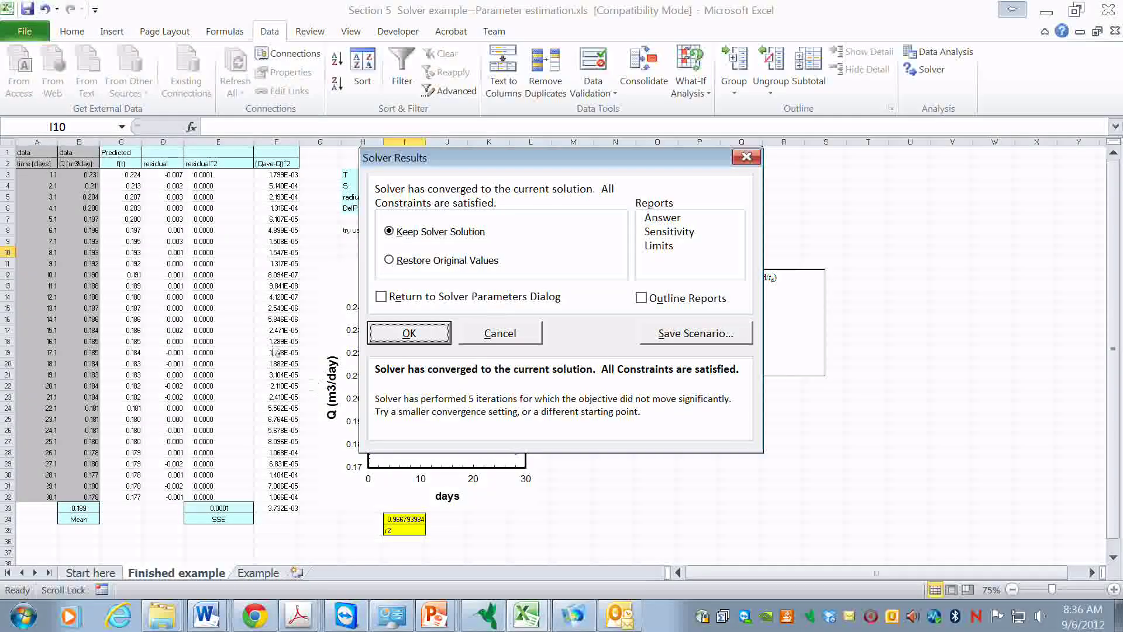
click(418, 335)
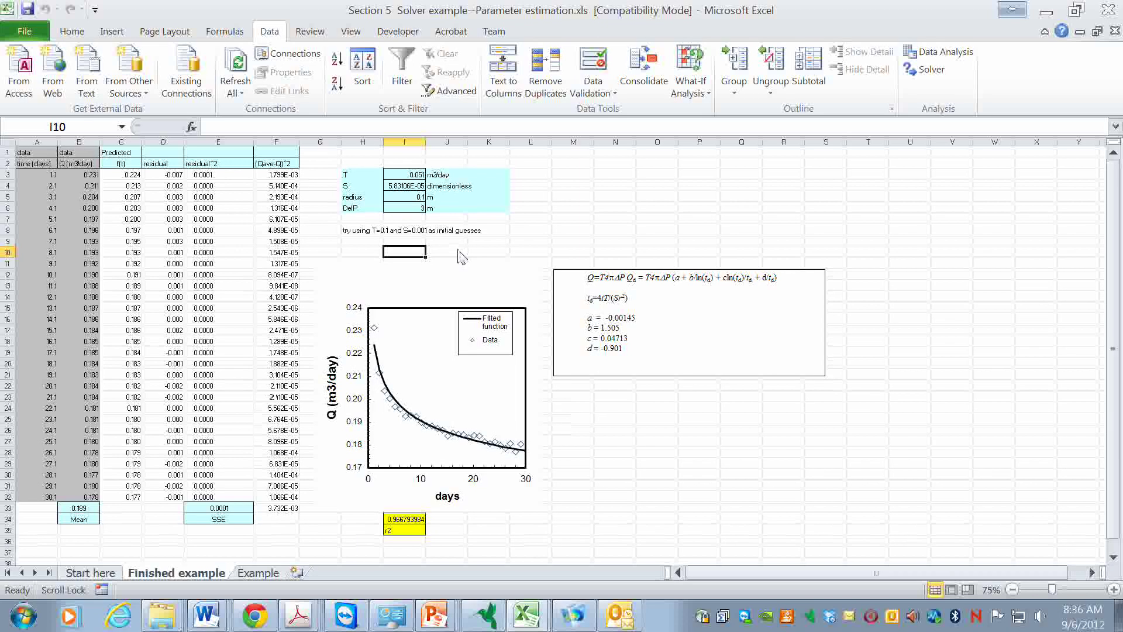
- Set the T guess to 1, rerun Solver to minimize the SSE, and keep the Solver solution
click(402, 177)
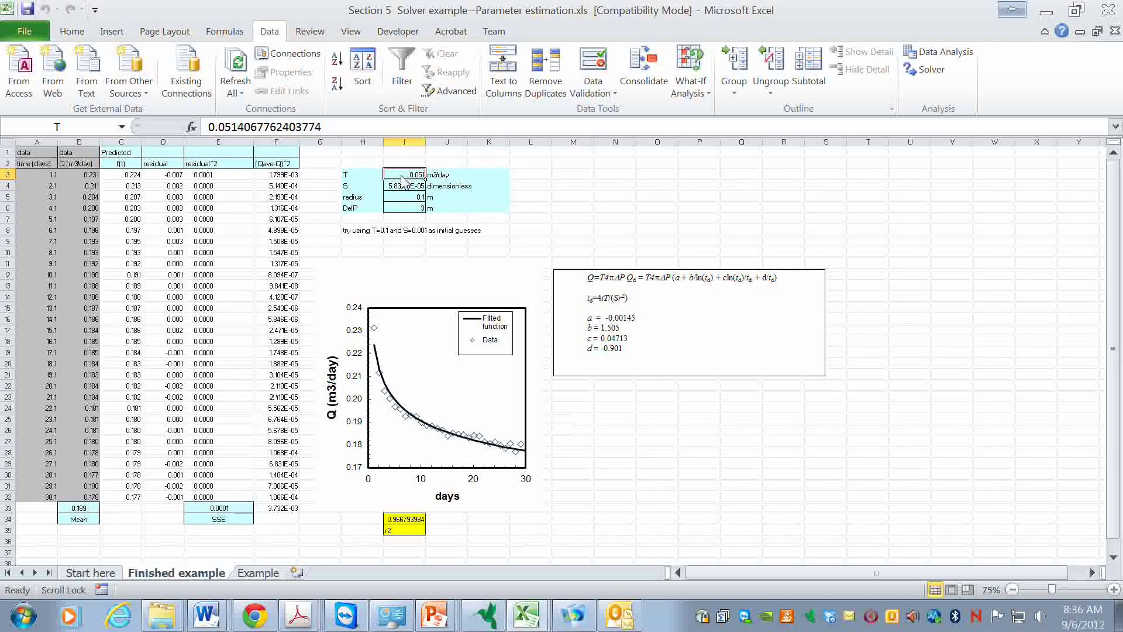
text(1)
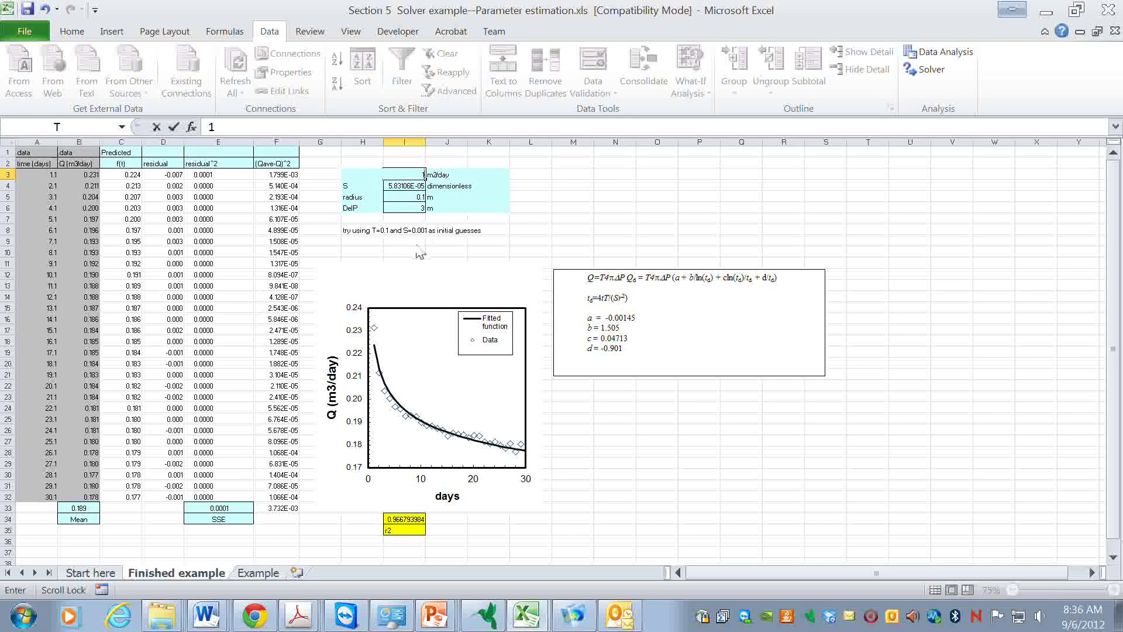
click(414, 242)
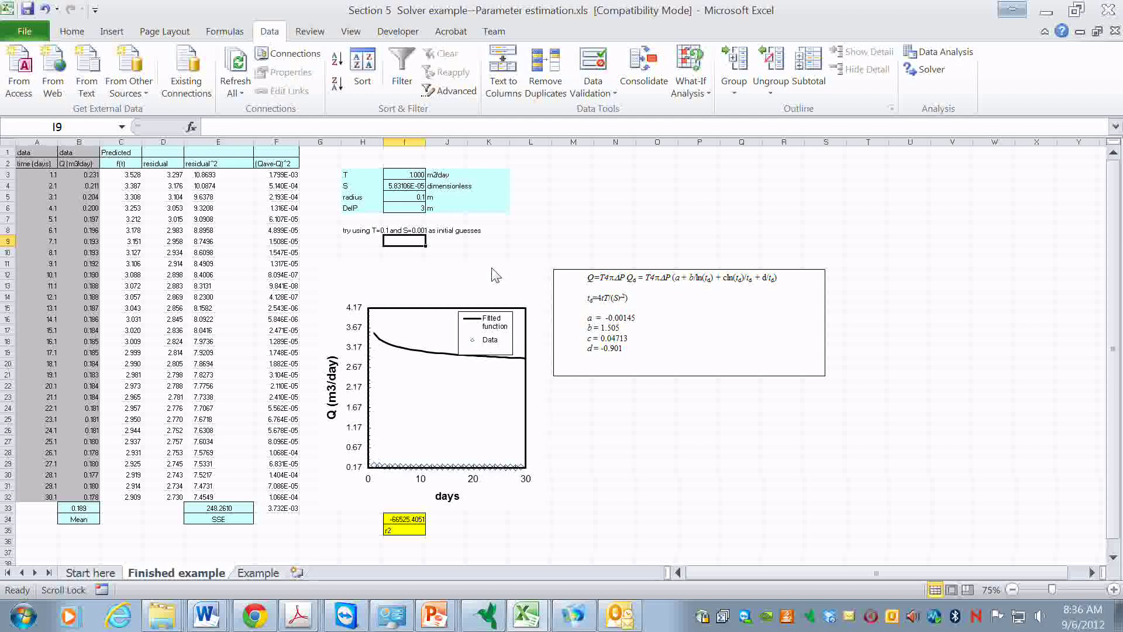
click(926, 69)
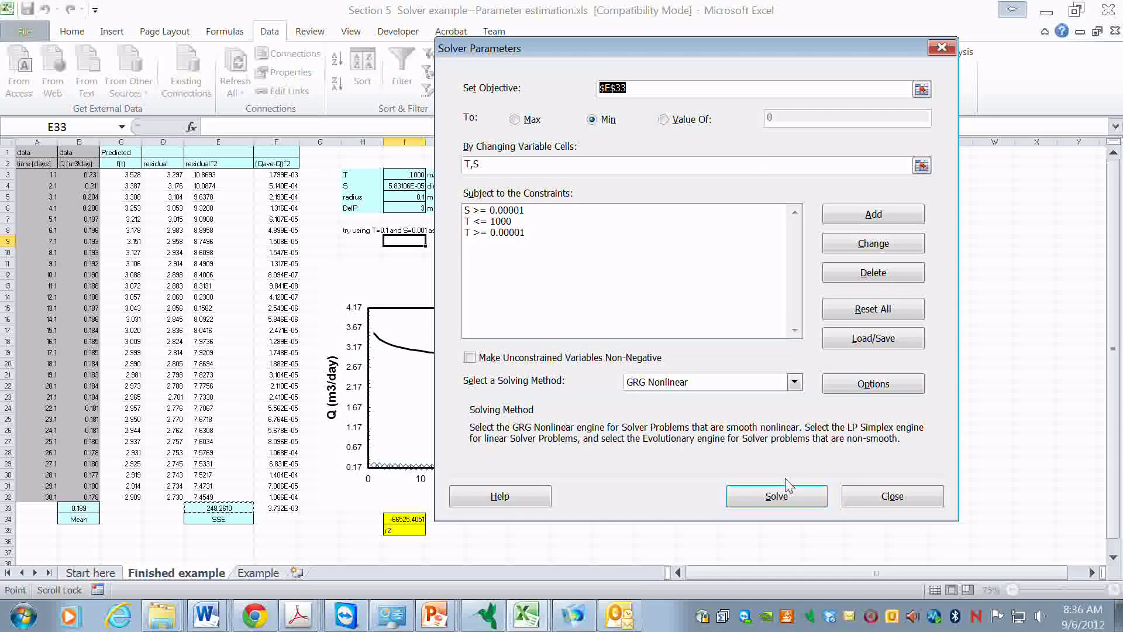
click(778, 497)
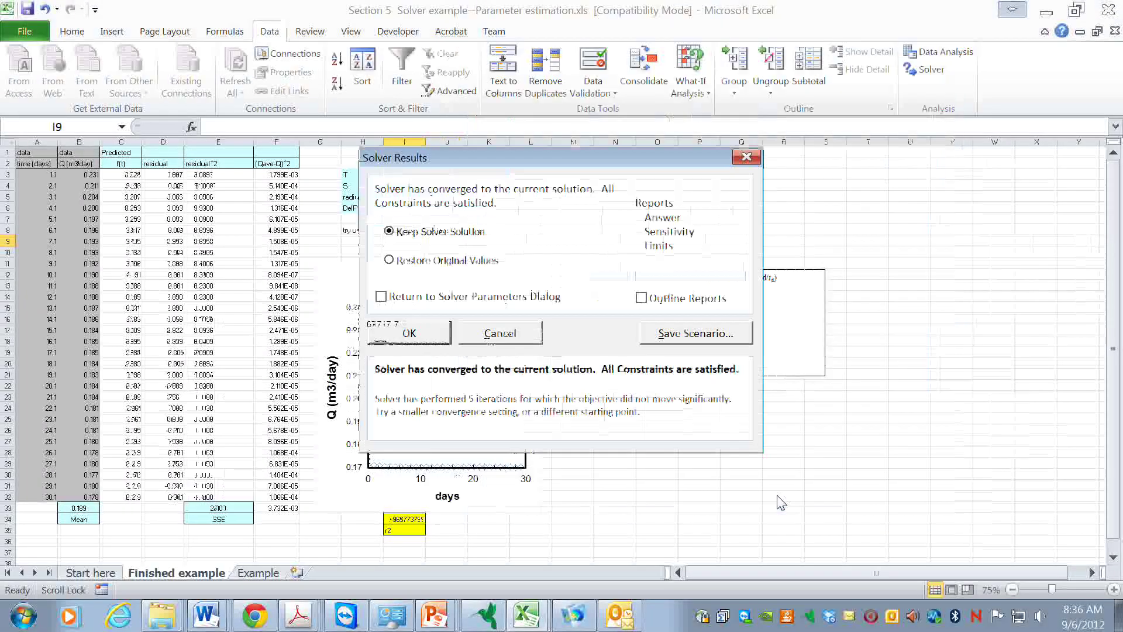
key(Return)
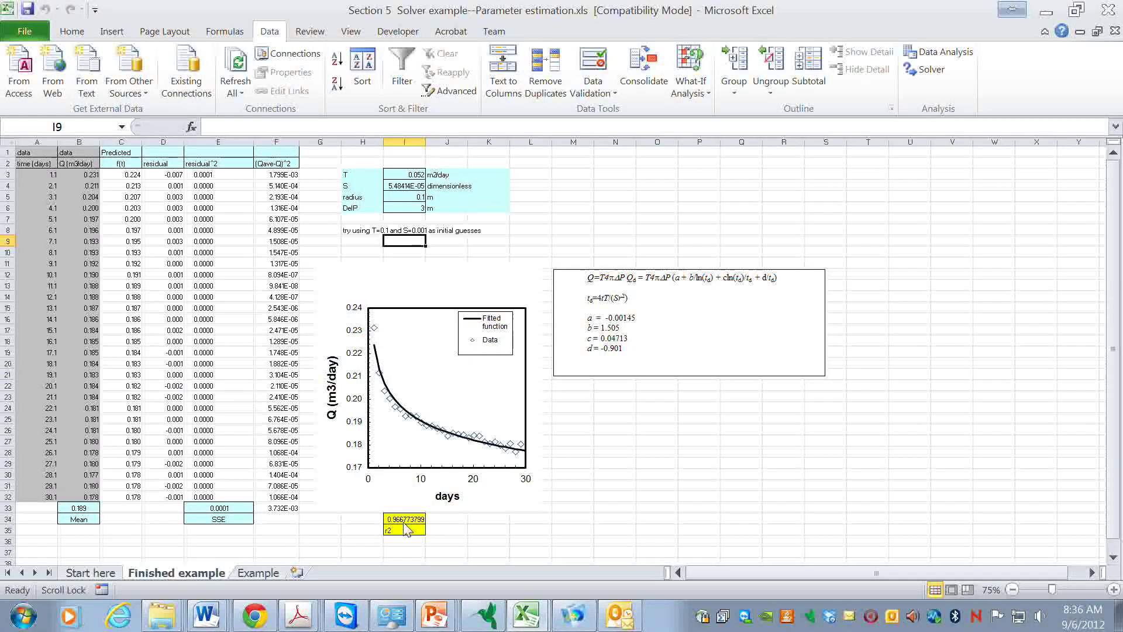
- Set the T guess to 100, run Solver again with the same constraints, and keep the solution
click(406, 175)
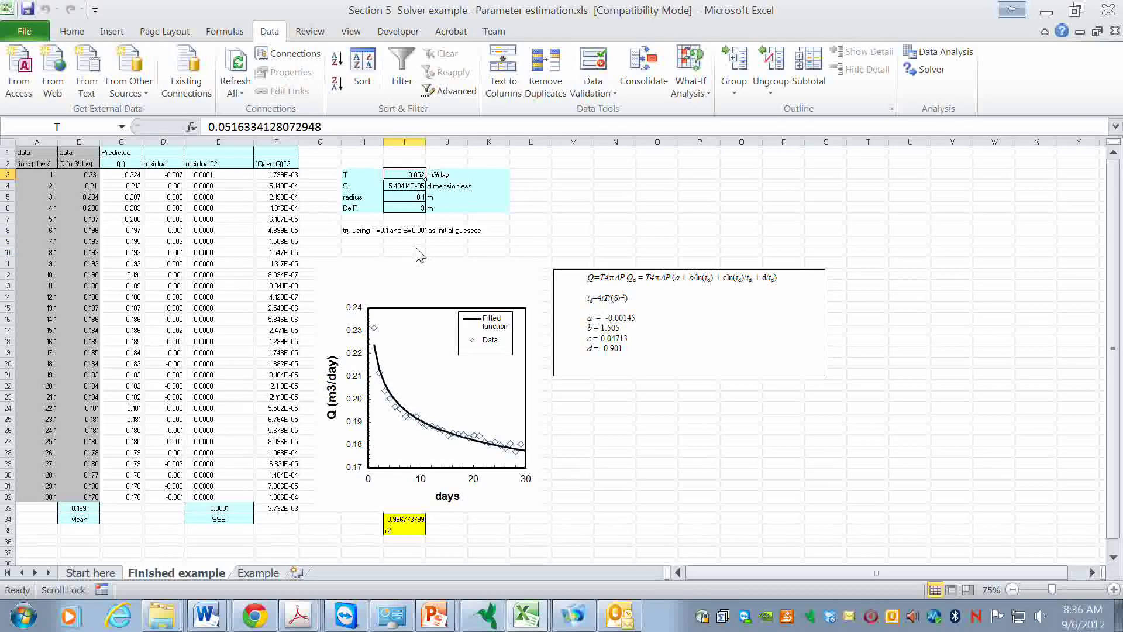
text(100)
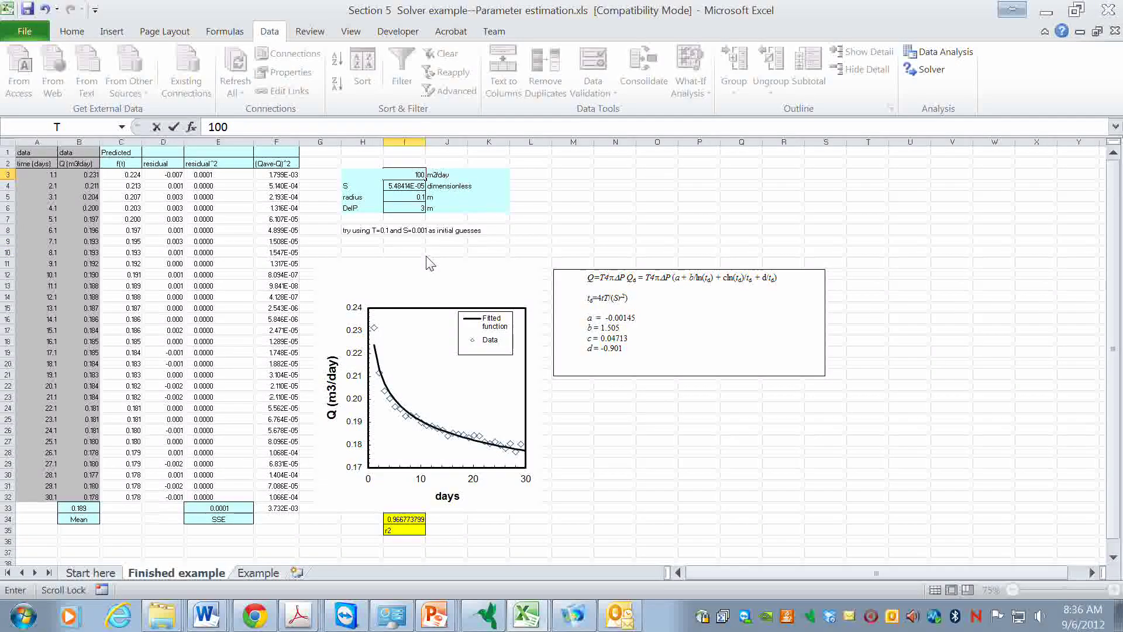
click(415, 242)
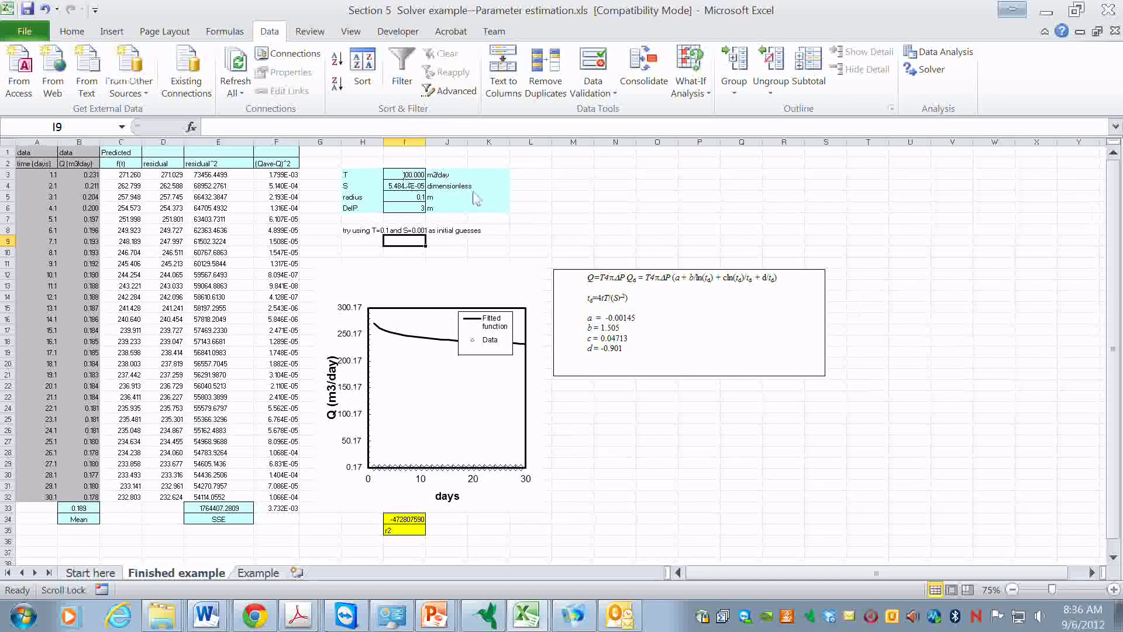
click(930, 71)
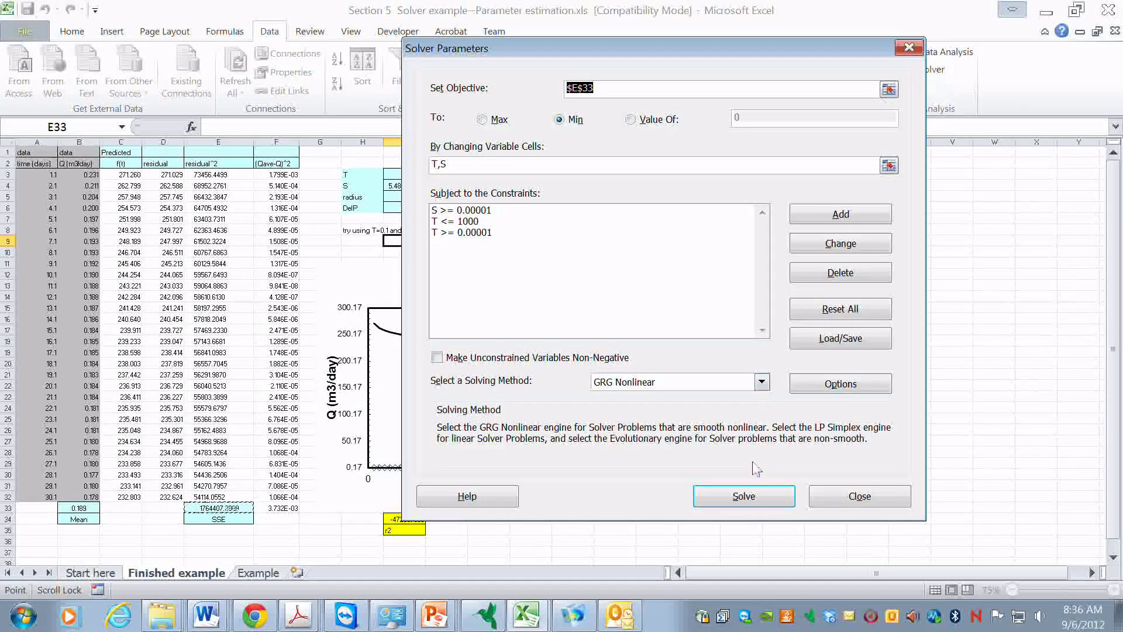
click(744, 497)
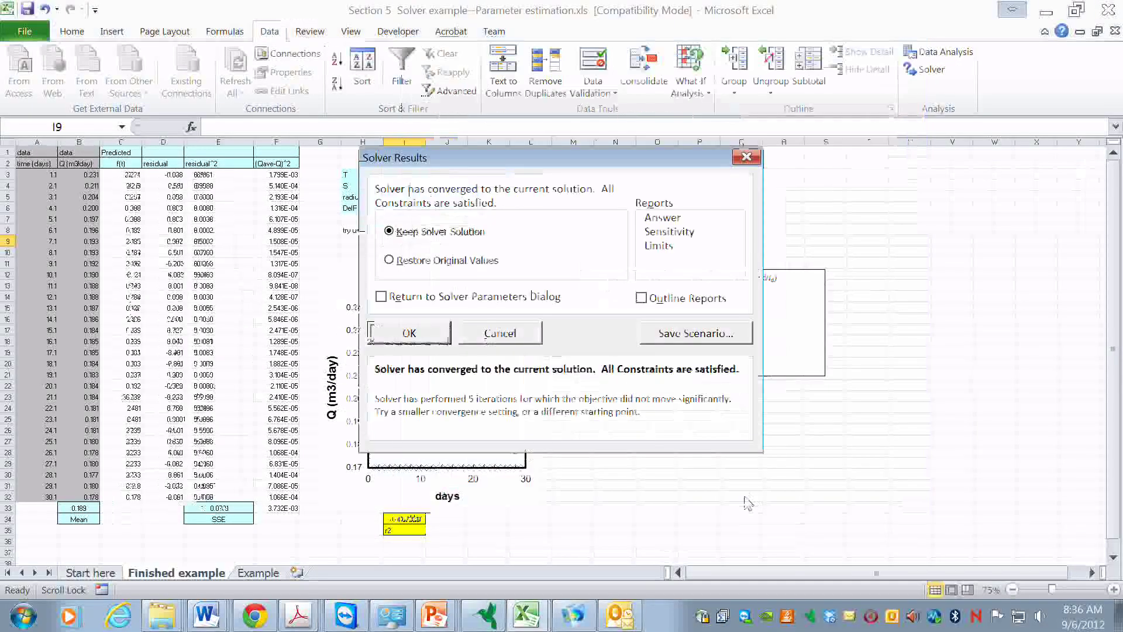
click(409, 333)
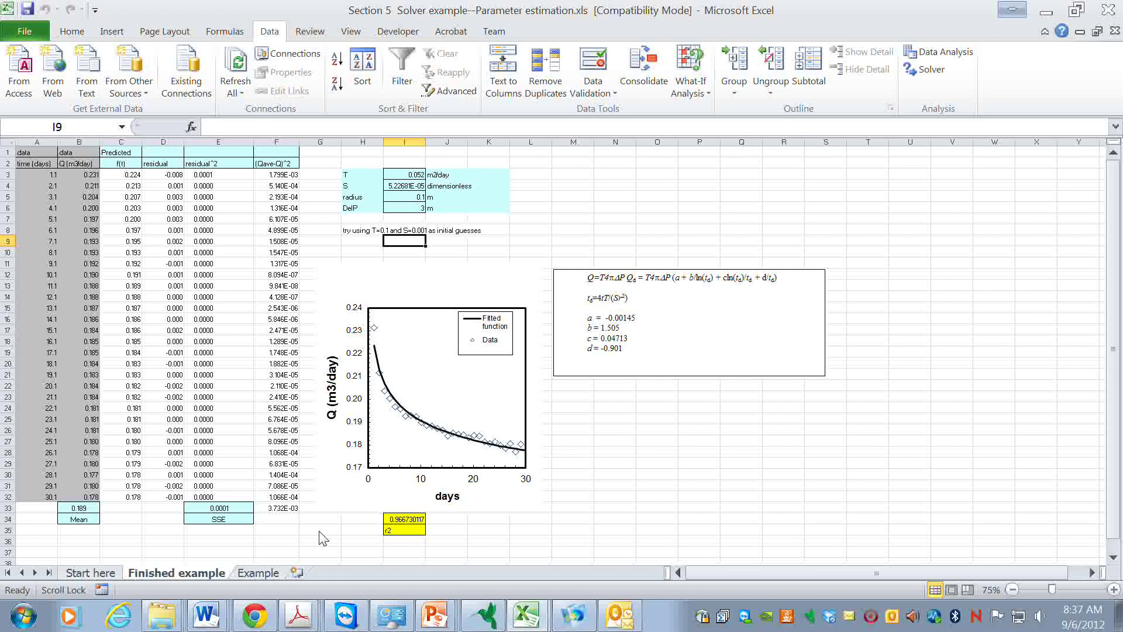
- Set the initial guesses to 100 for T and 1 for S, rerun Solver, and keep the solution
click(403, 175)
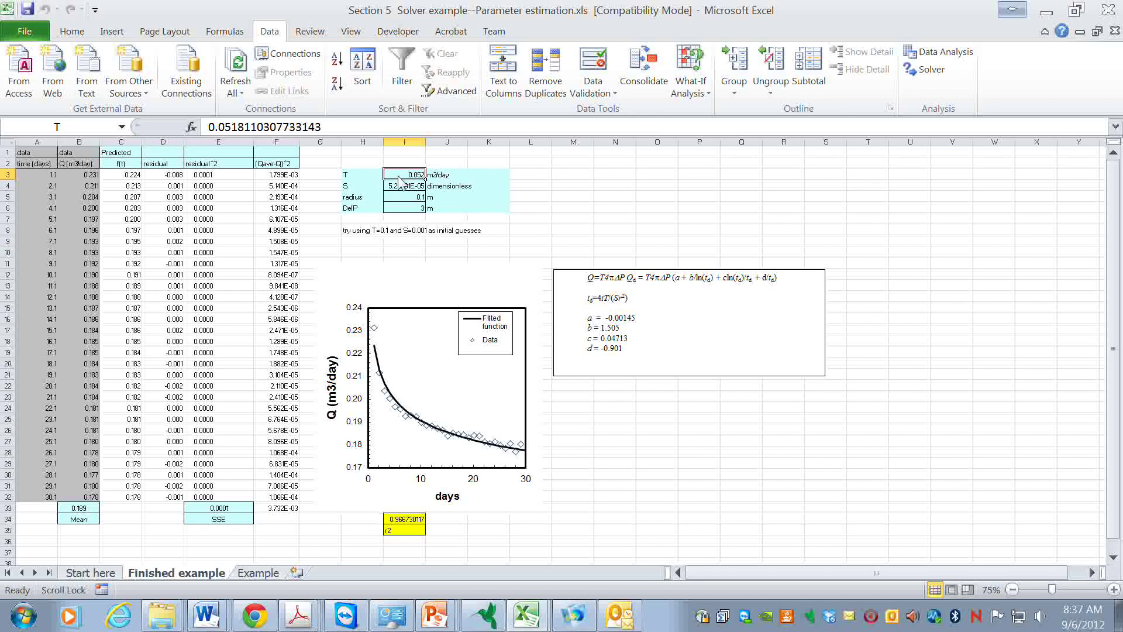
text(100)
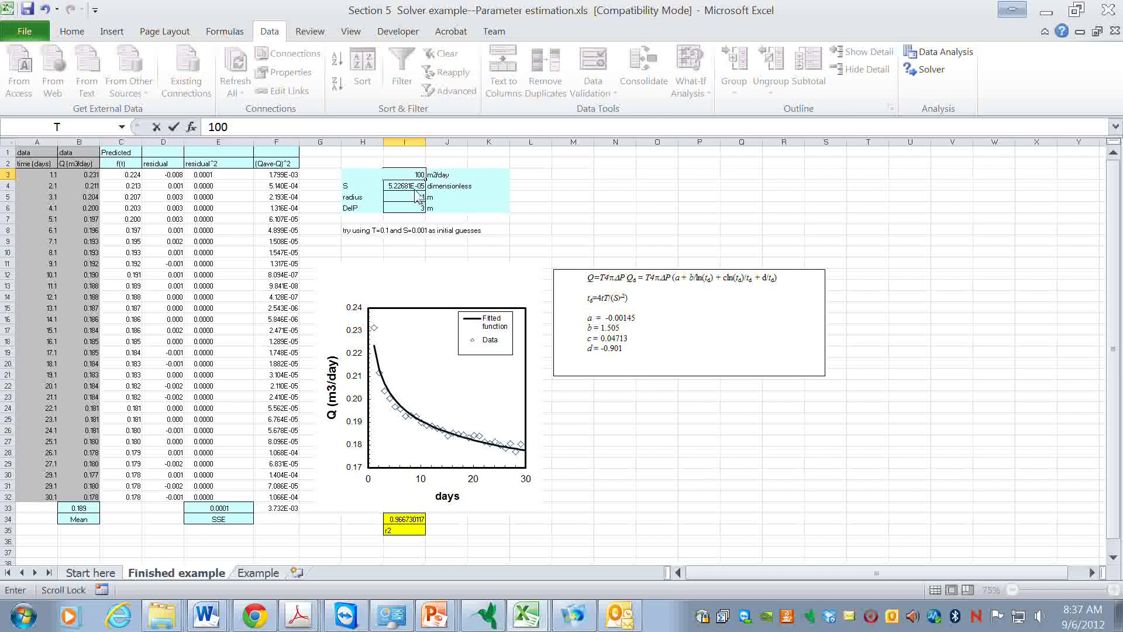
key(Return)
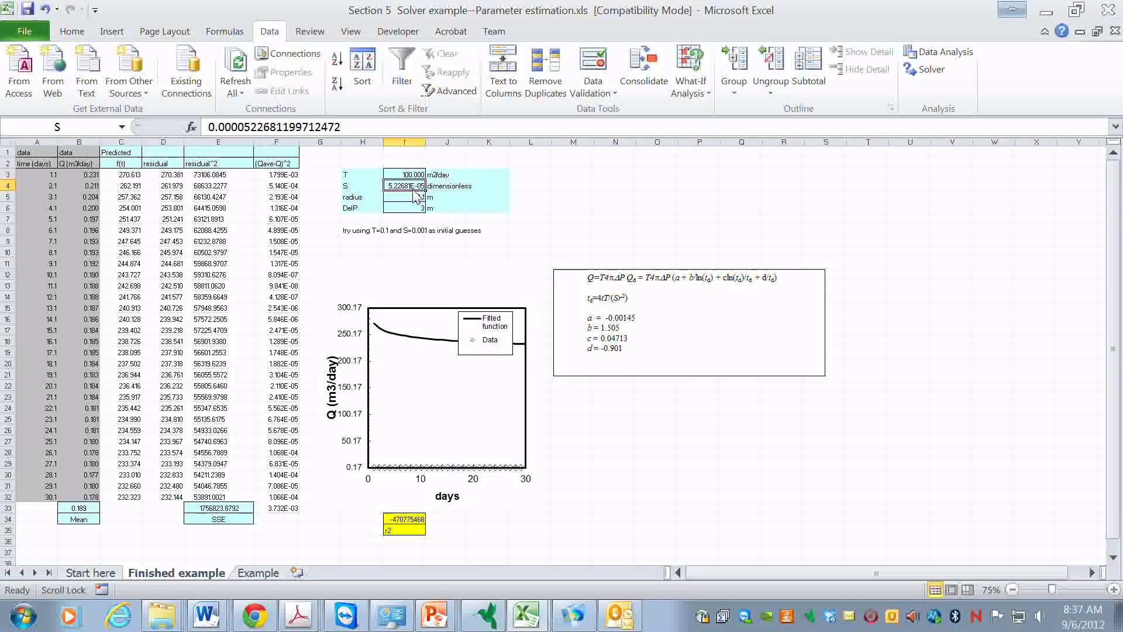
text(1)
key(Return)
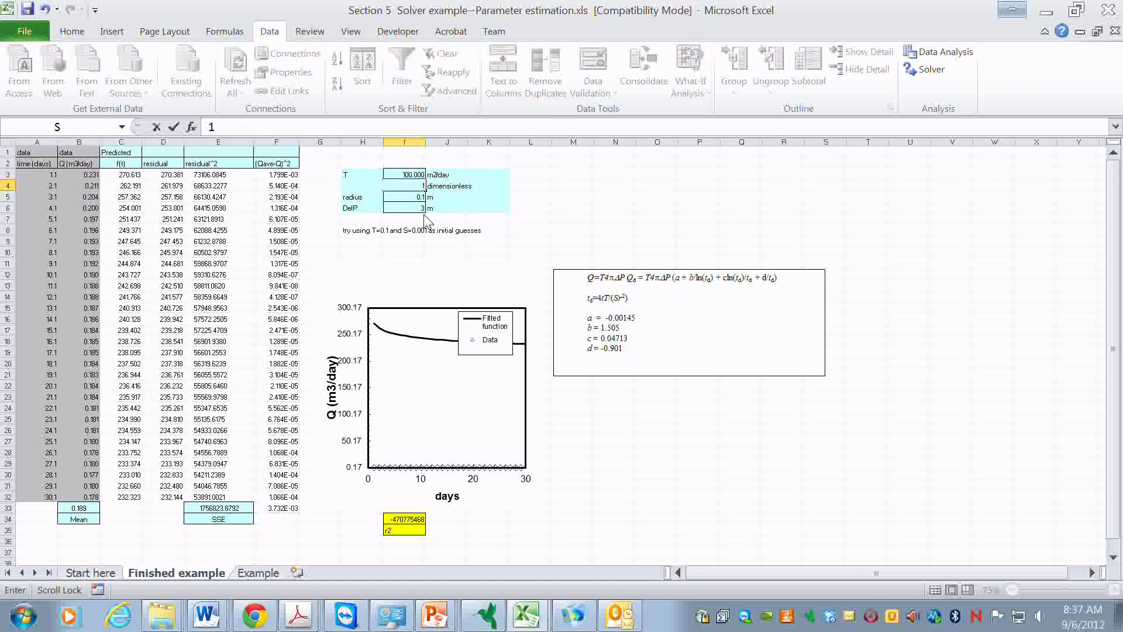
click(466, 253)
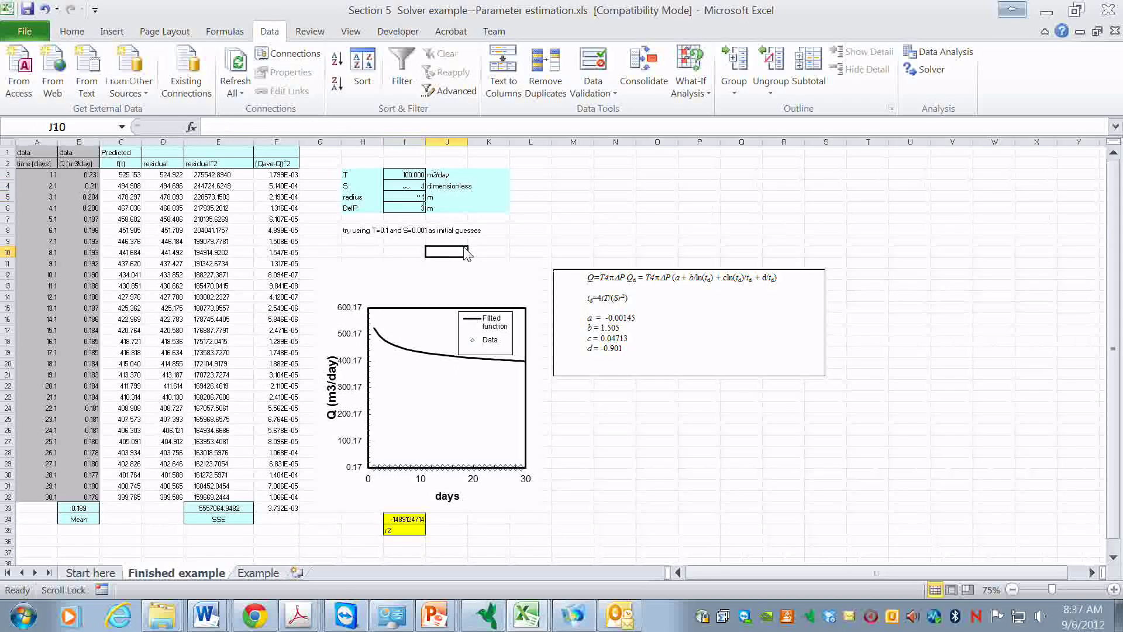
click(926, 69)
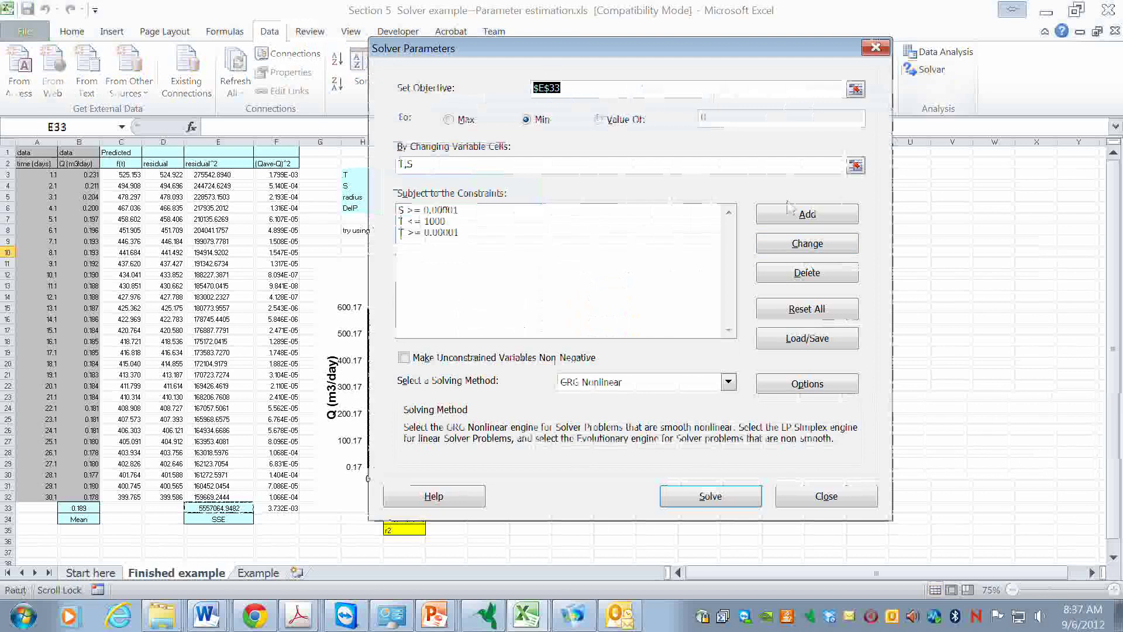
click(711, 496)
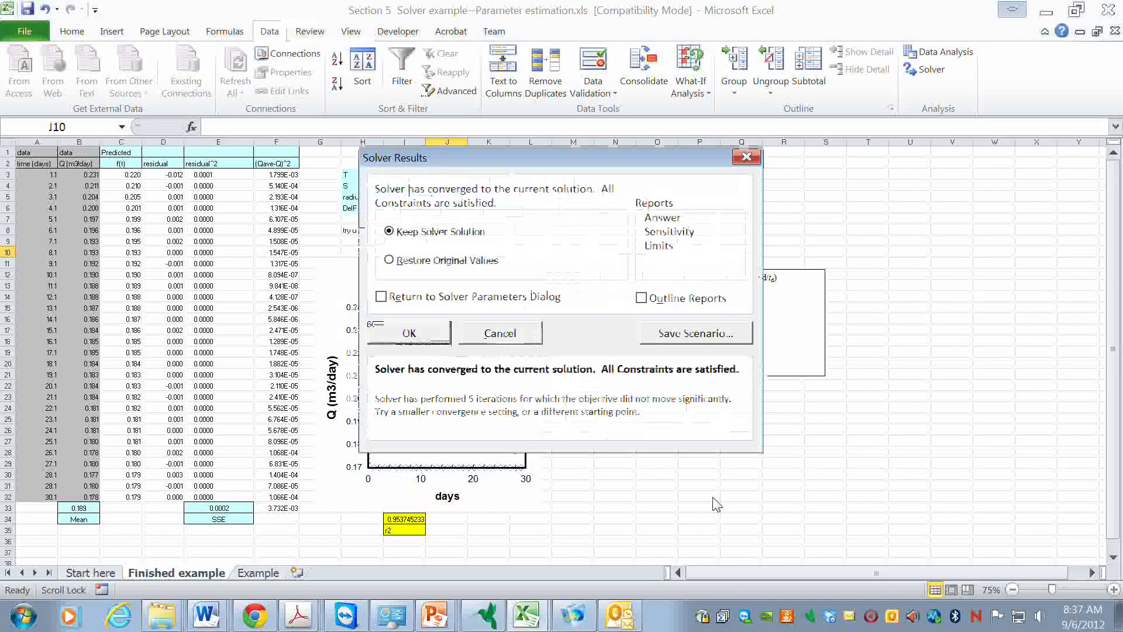
click(415, 338)
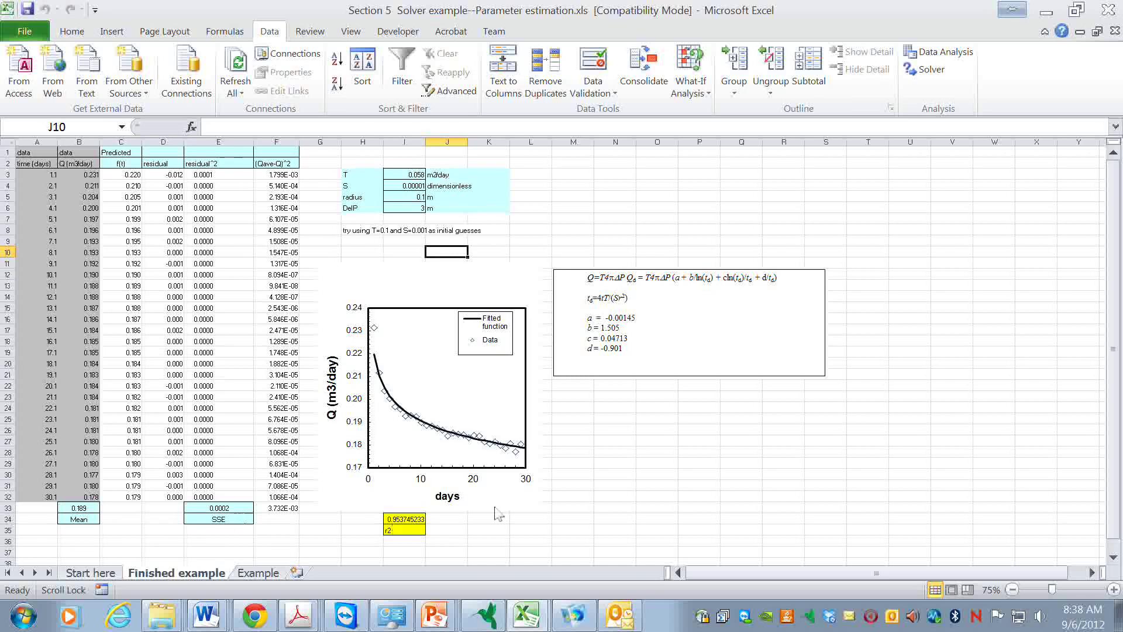
- Run Solver once more starting from the solution just obtained for T and S, and keep the refined result
click(928, 69)
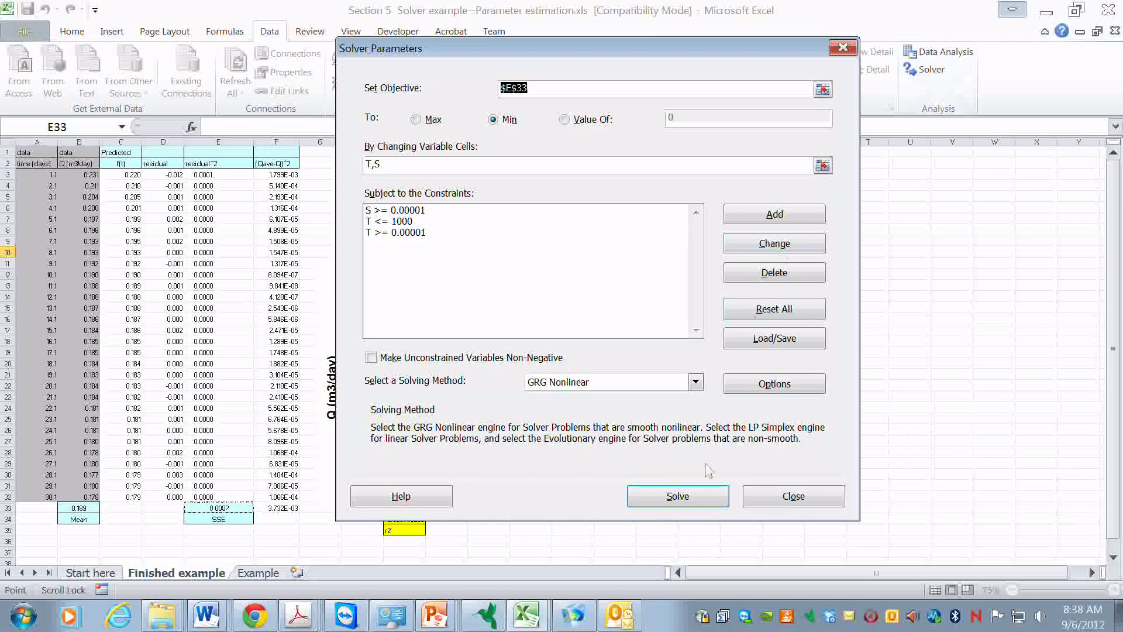
click(687, 494)
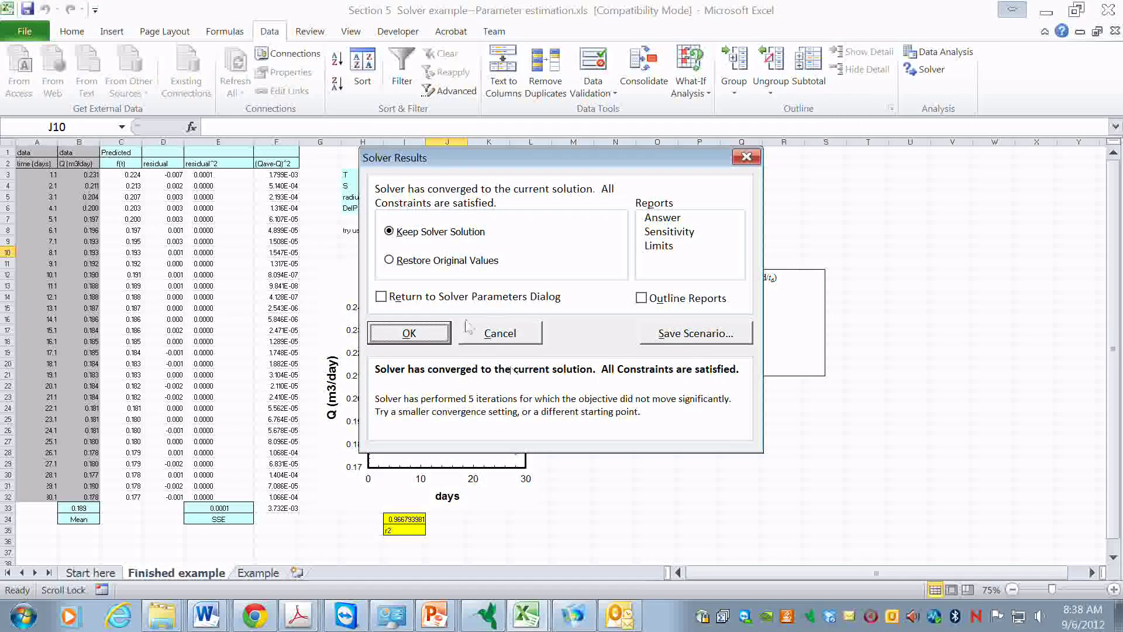
click(409, 333)
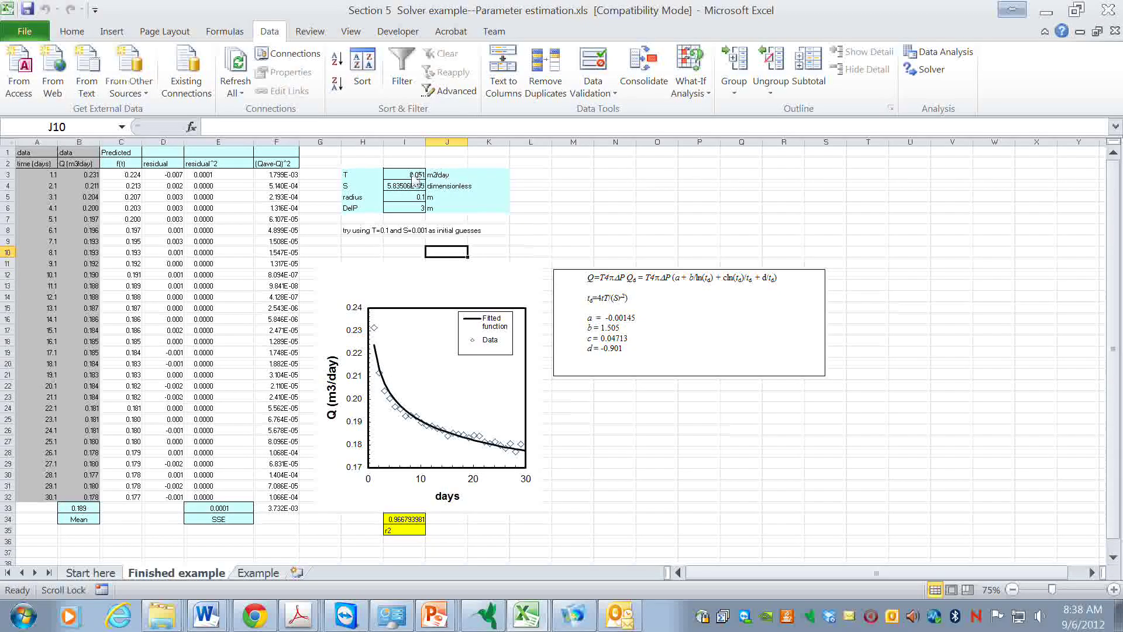
- Review the fitted T and S, the time and flow data, the row 10 prediction and residual formulas, the mean, and the squared-deviation formula in F8
drag(417, 175, 417, 185)
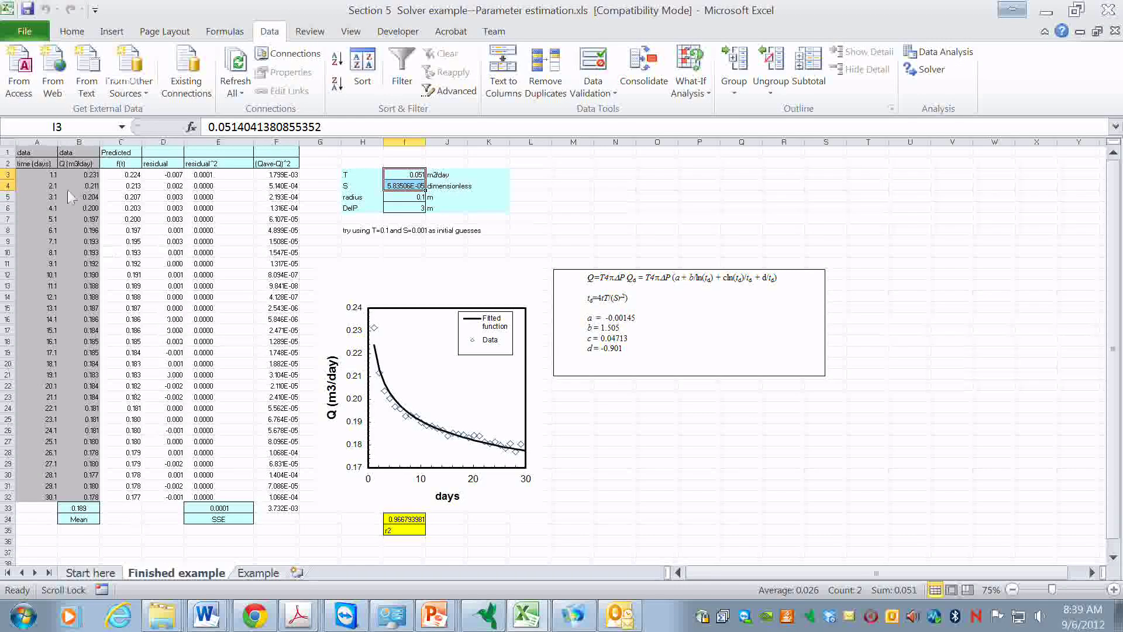
drag(47, 174, 85, 490)
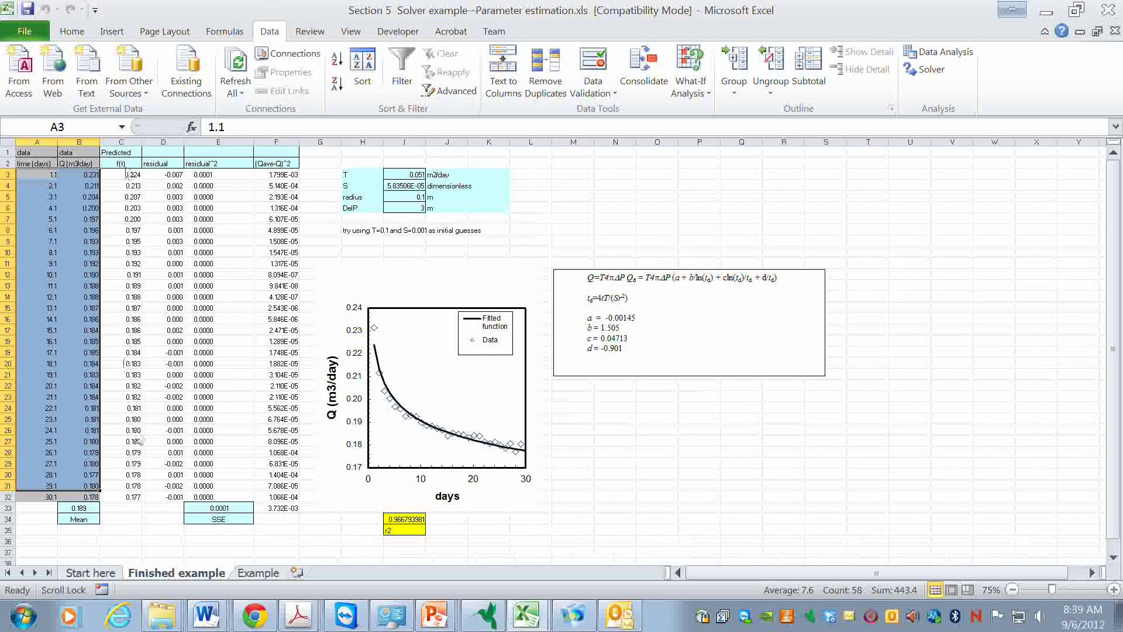
click(127, 255)
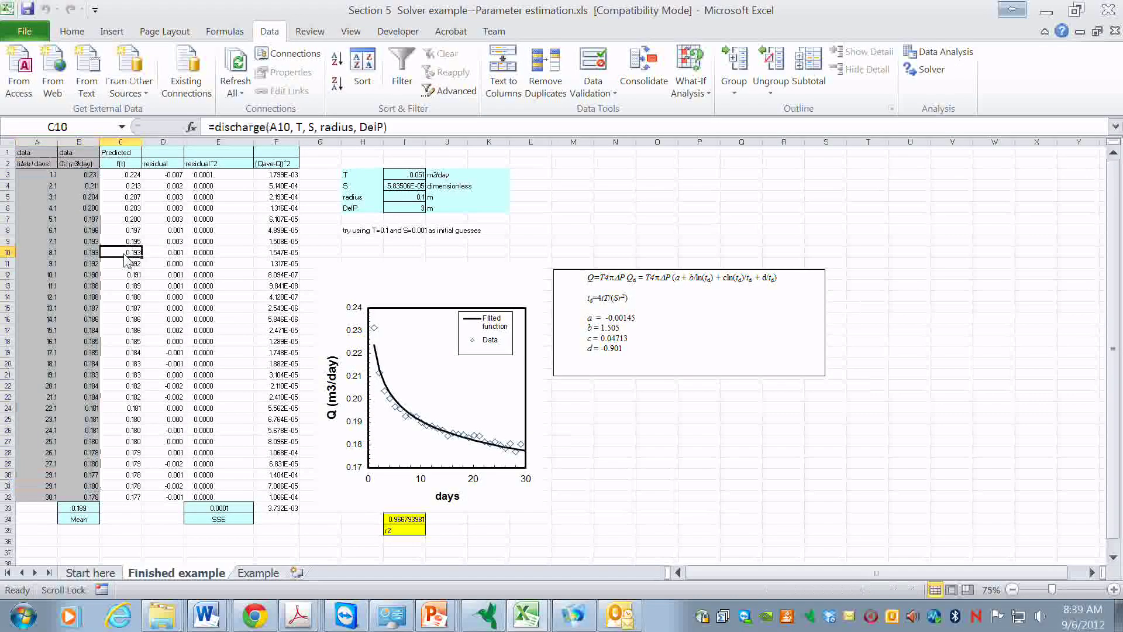
click(175, 255)
click(211, 256)
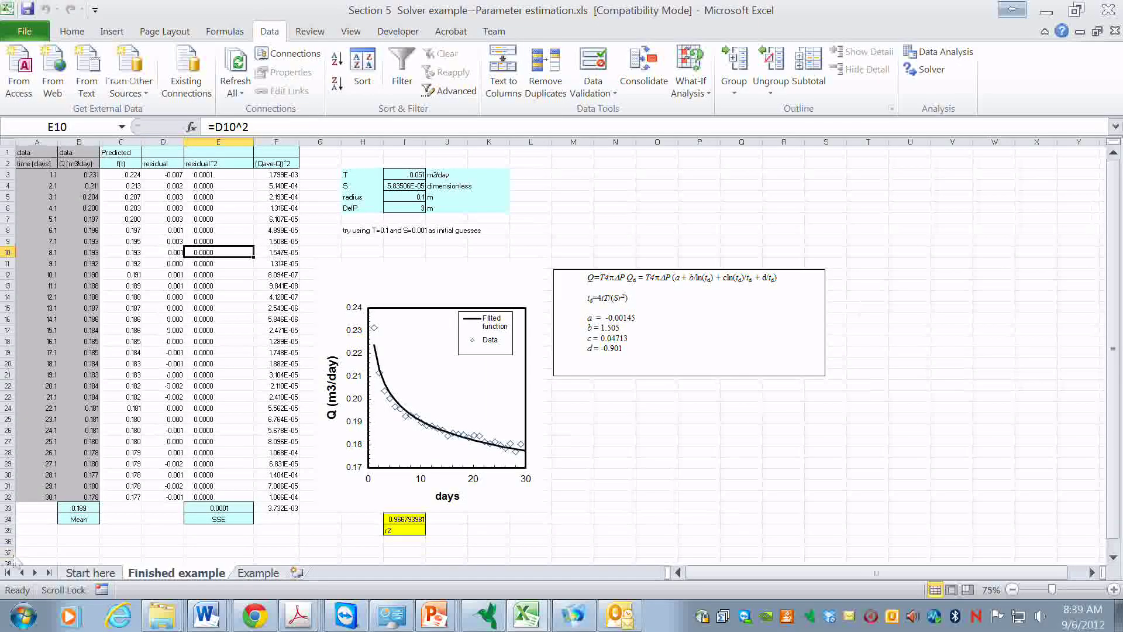
click(86, 526)
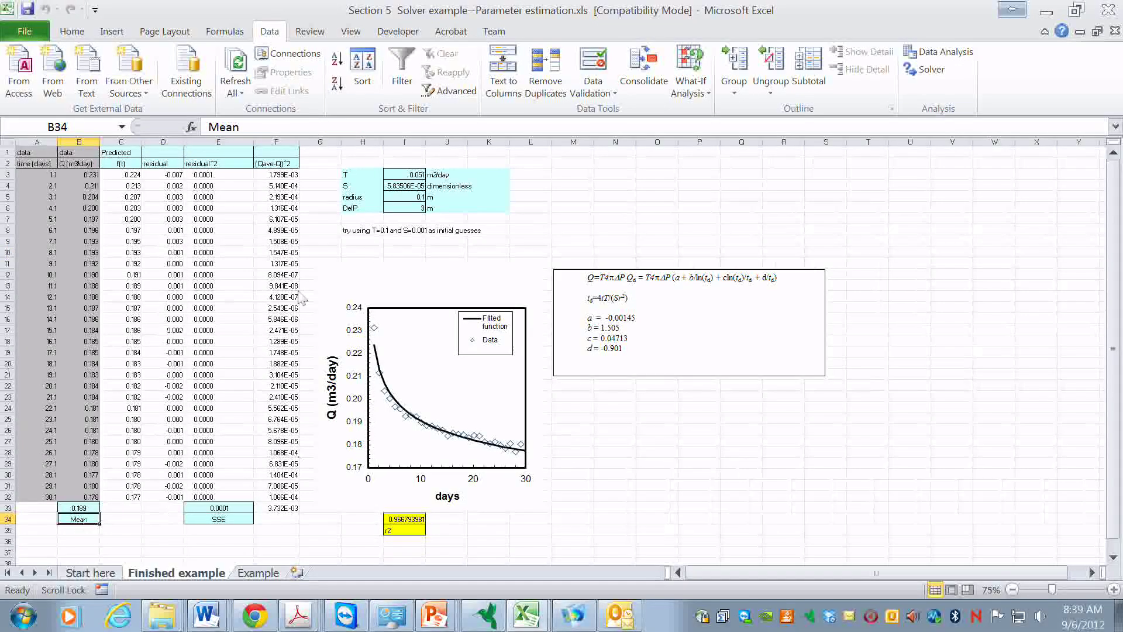
click(286, 231)
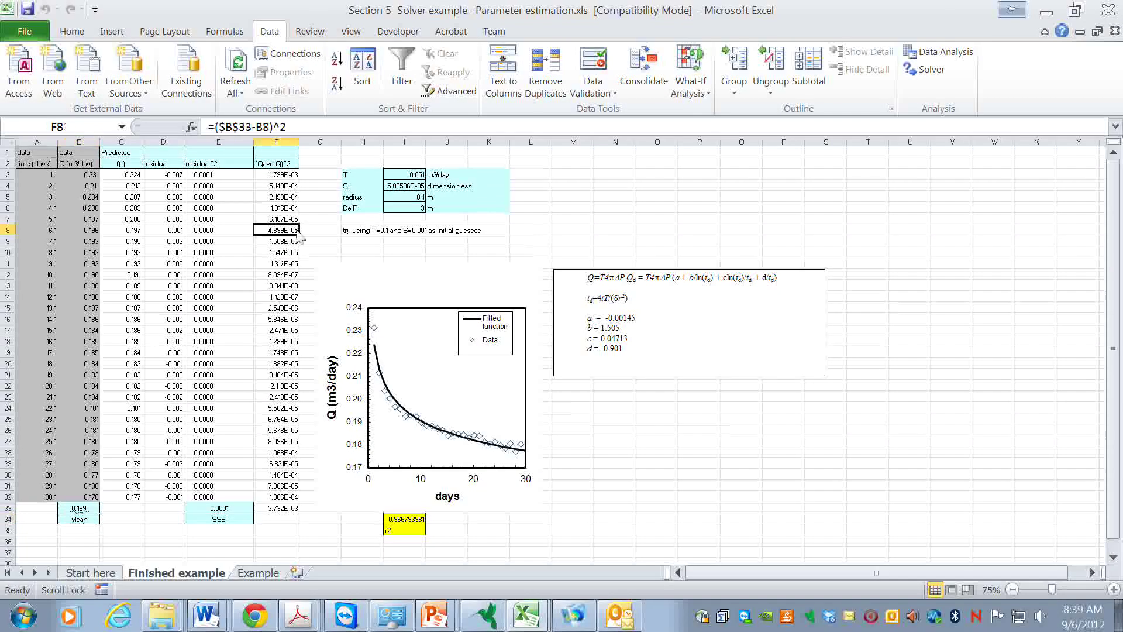